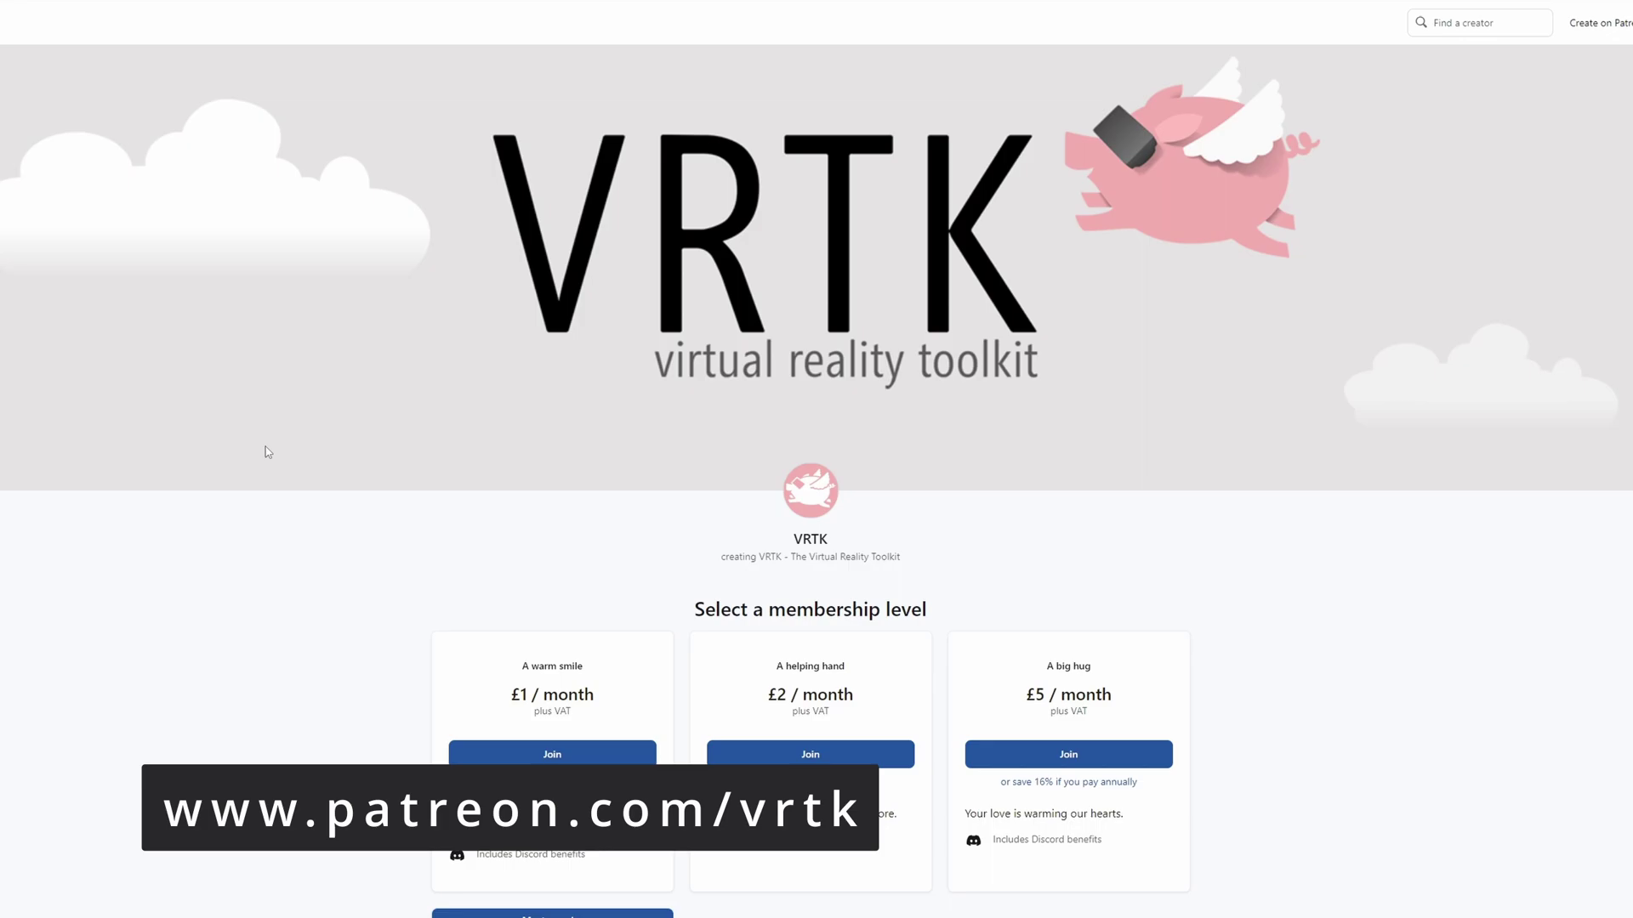
Look over the table scene and select the handgun interactable.
{"action": "scroll", "coordinate": [268, 452], "scroll_direction": "down", "scroll_amount": 5}
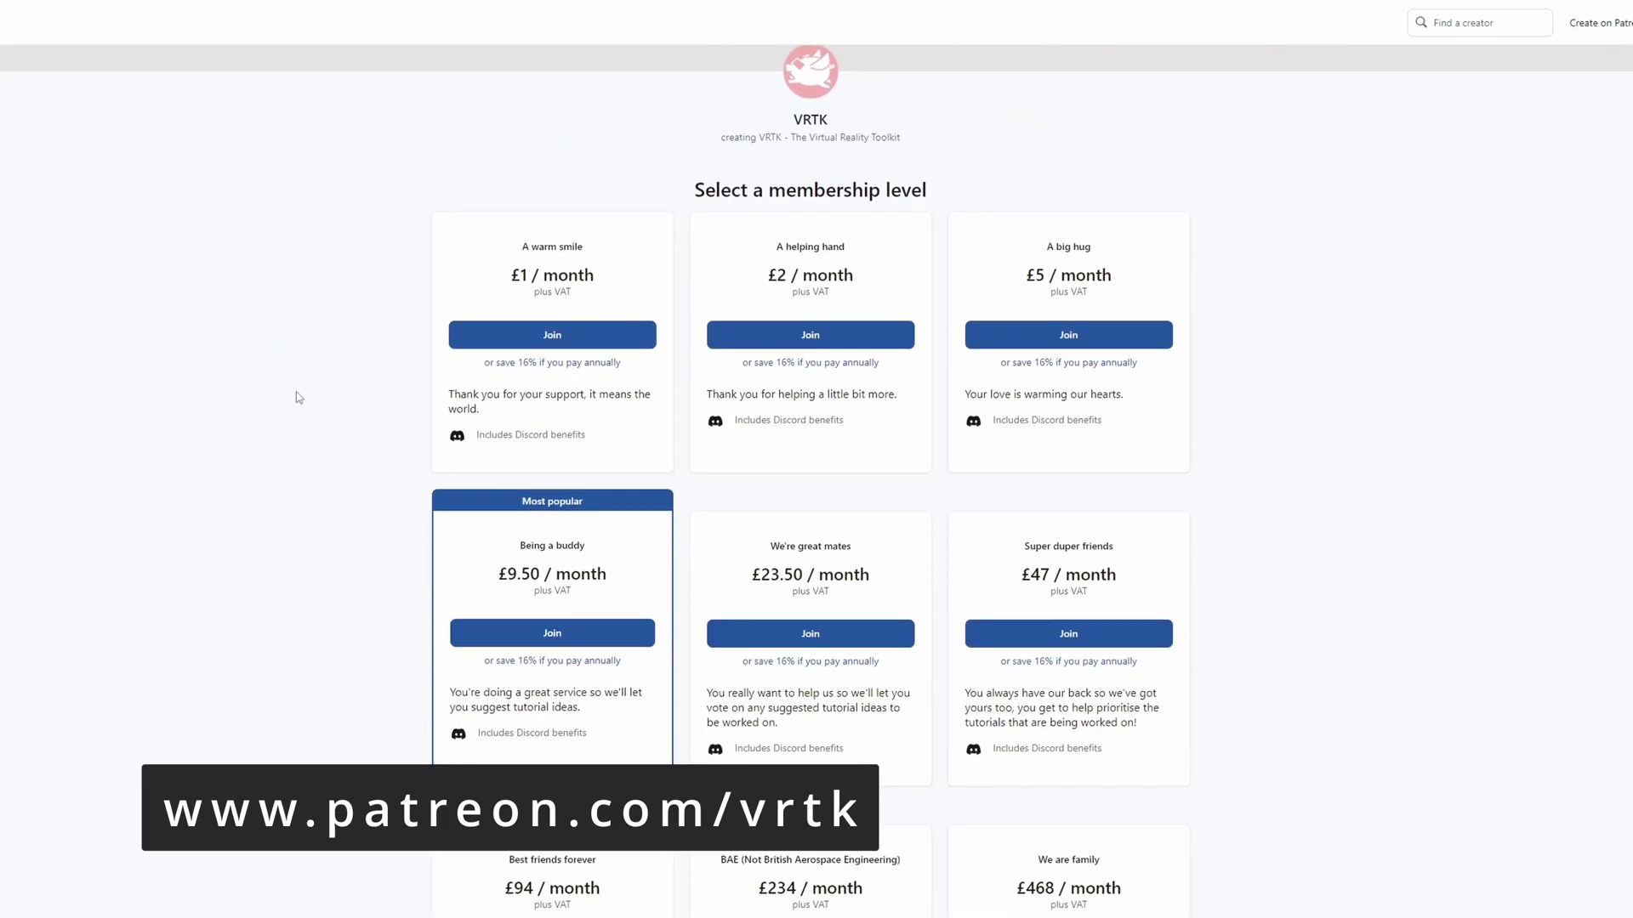
{"action": "scroll", "coordinate": [298, 397], "scroll_direction": "down", "scroll_amount": 5}
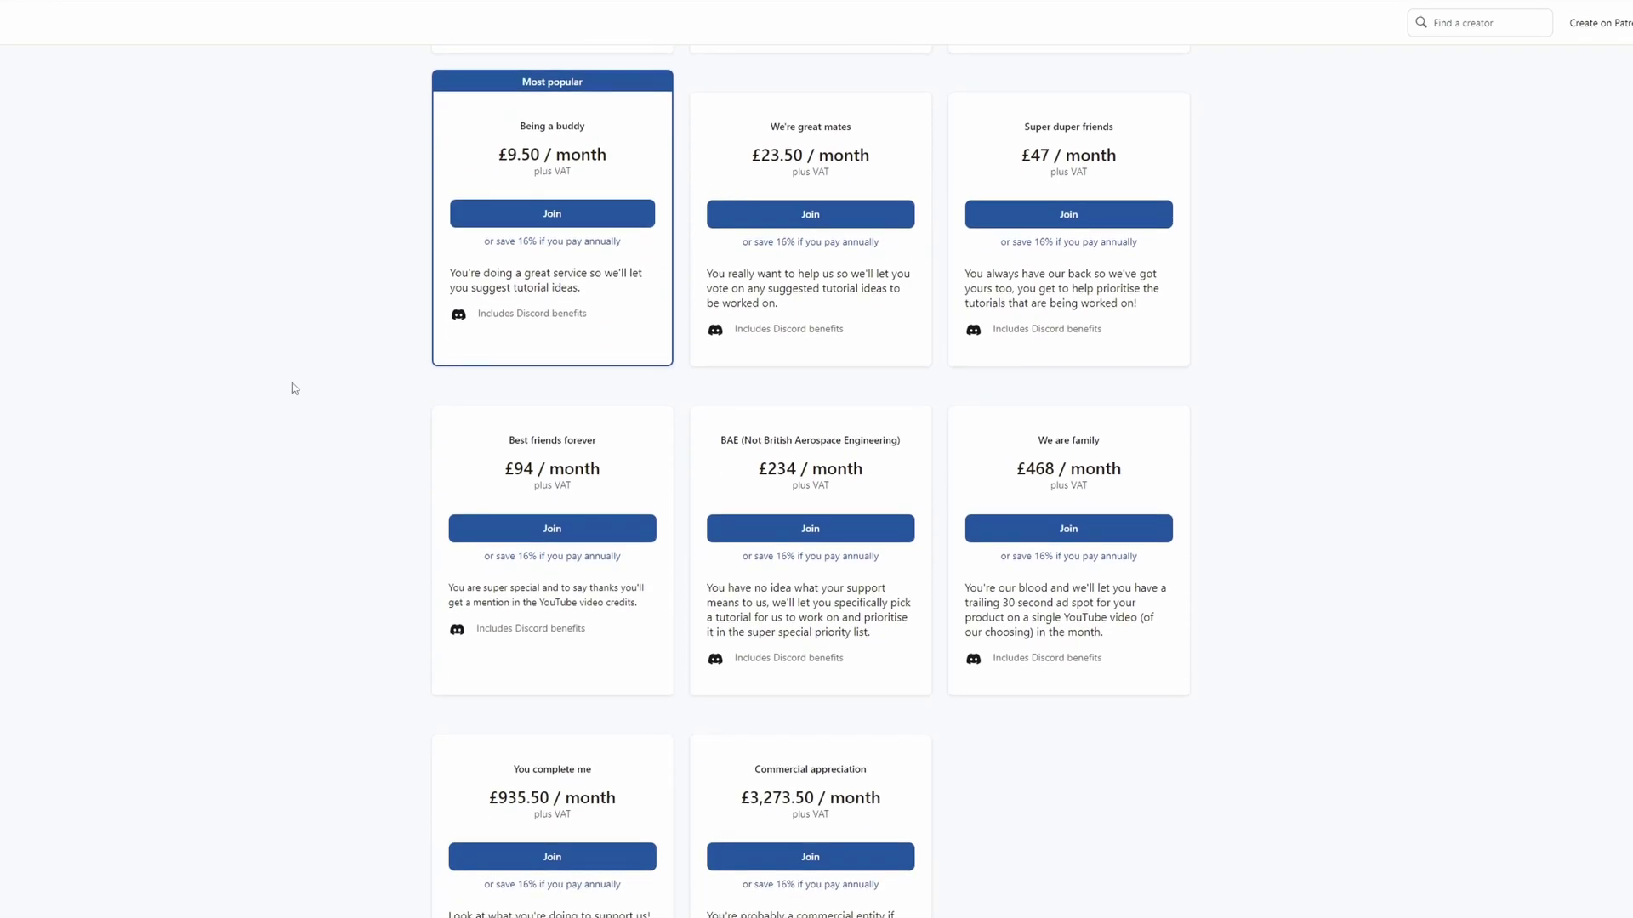
{"action": "scroll", "coordinate": [292, 388], "scroll_direction": "up", "scroll_amount": 10}
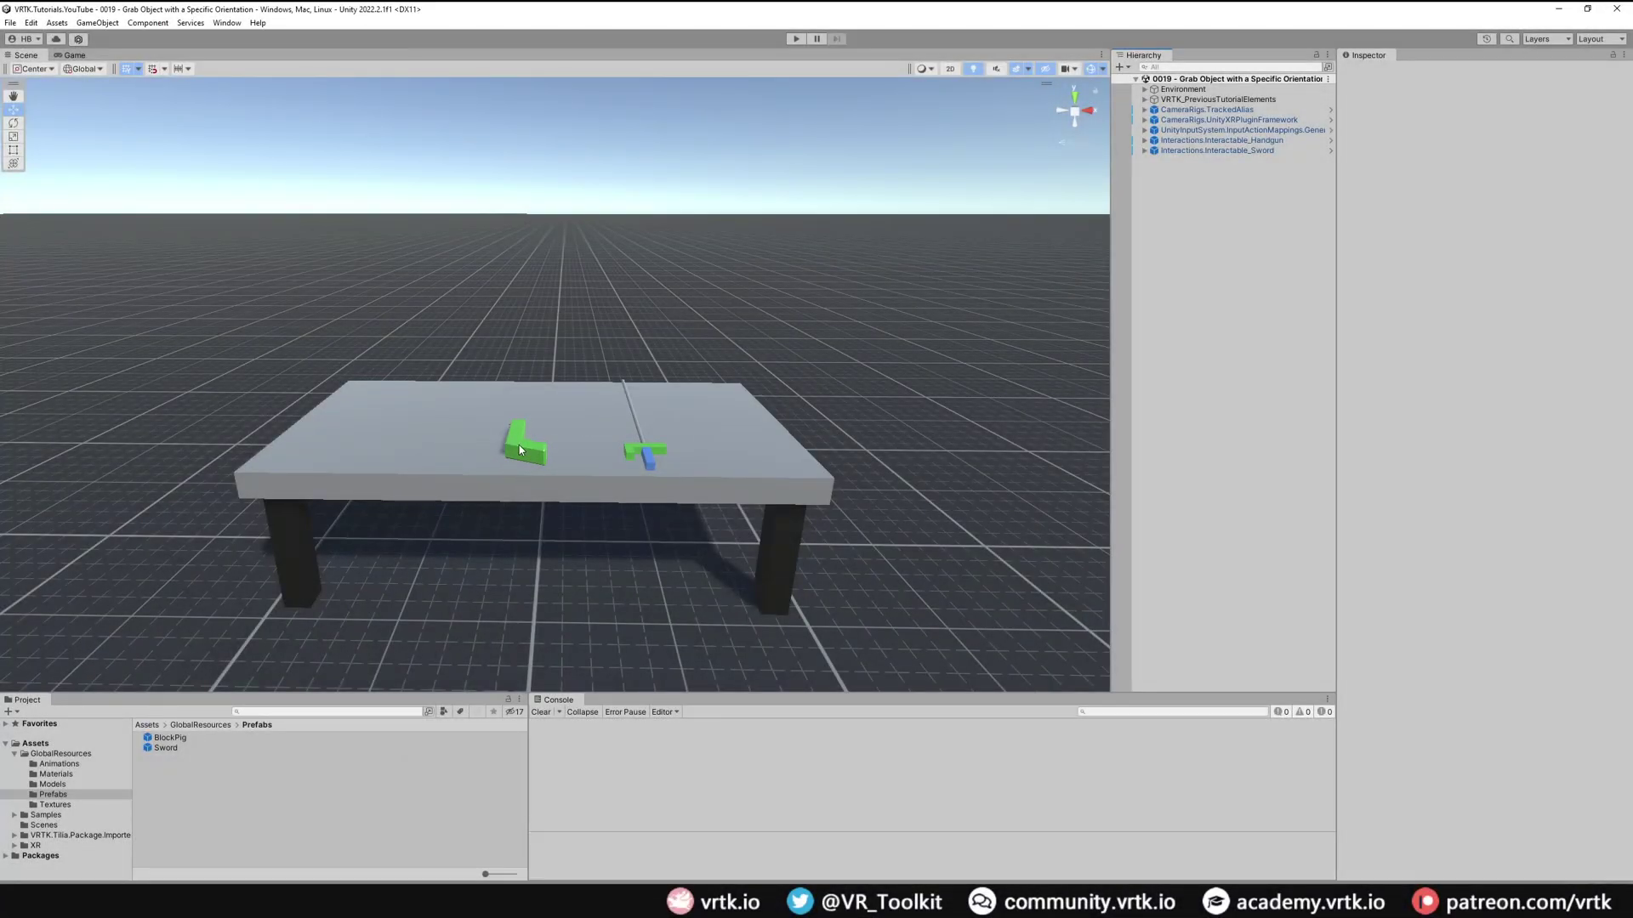
{"action": "right_click_drag", "start_coordinate": [521, 449], "coordinate": [445, 504]}
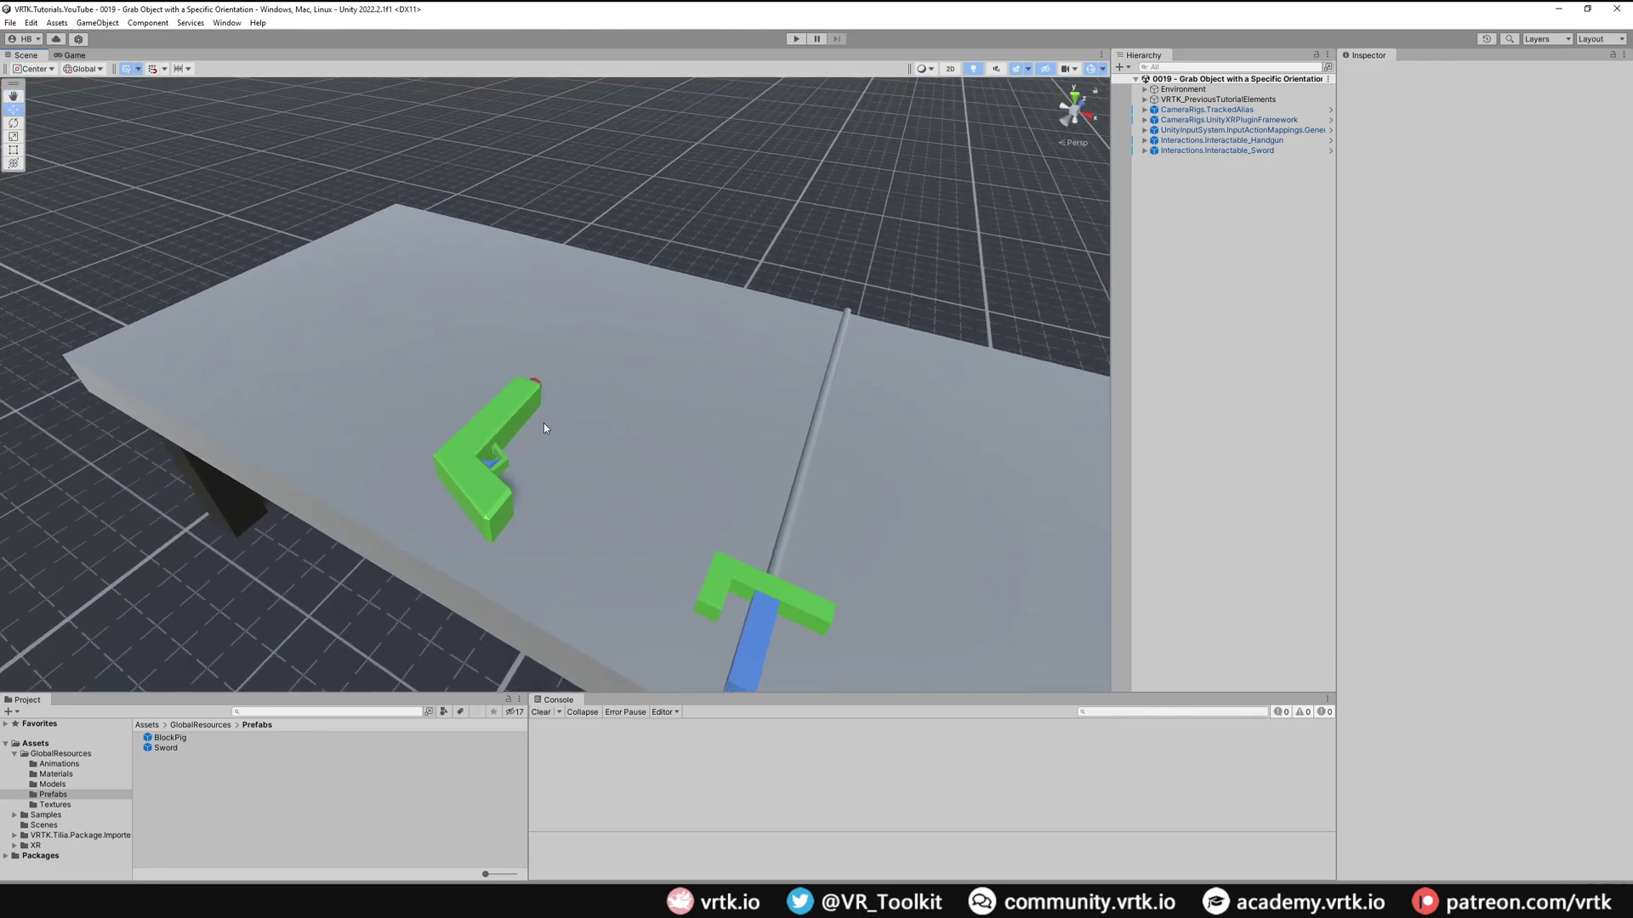
{"action": "right_click_drag", "start_coordinate": [544, 427], "coordinate": [623, 291]}
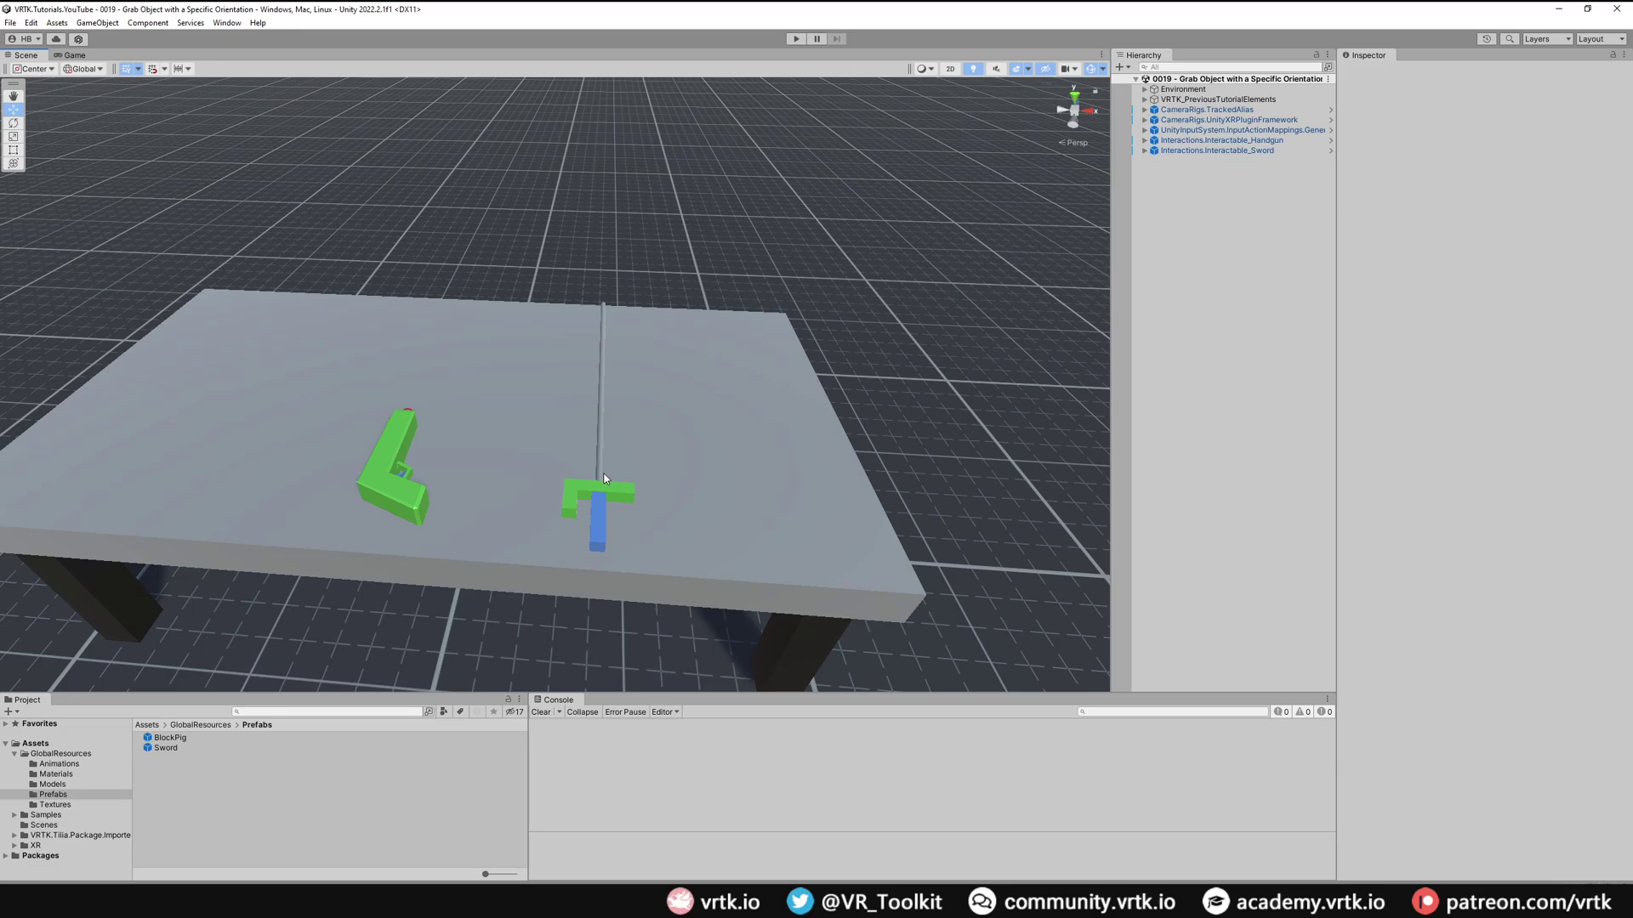
{"action": "left_click", "coordinate": [1291, 142]}
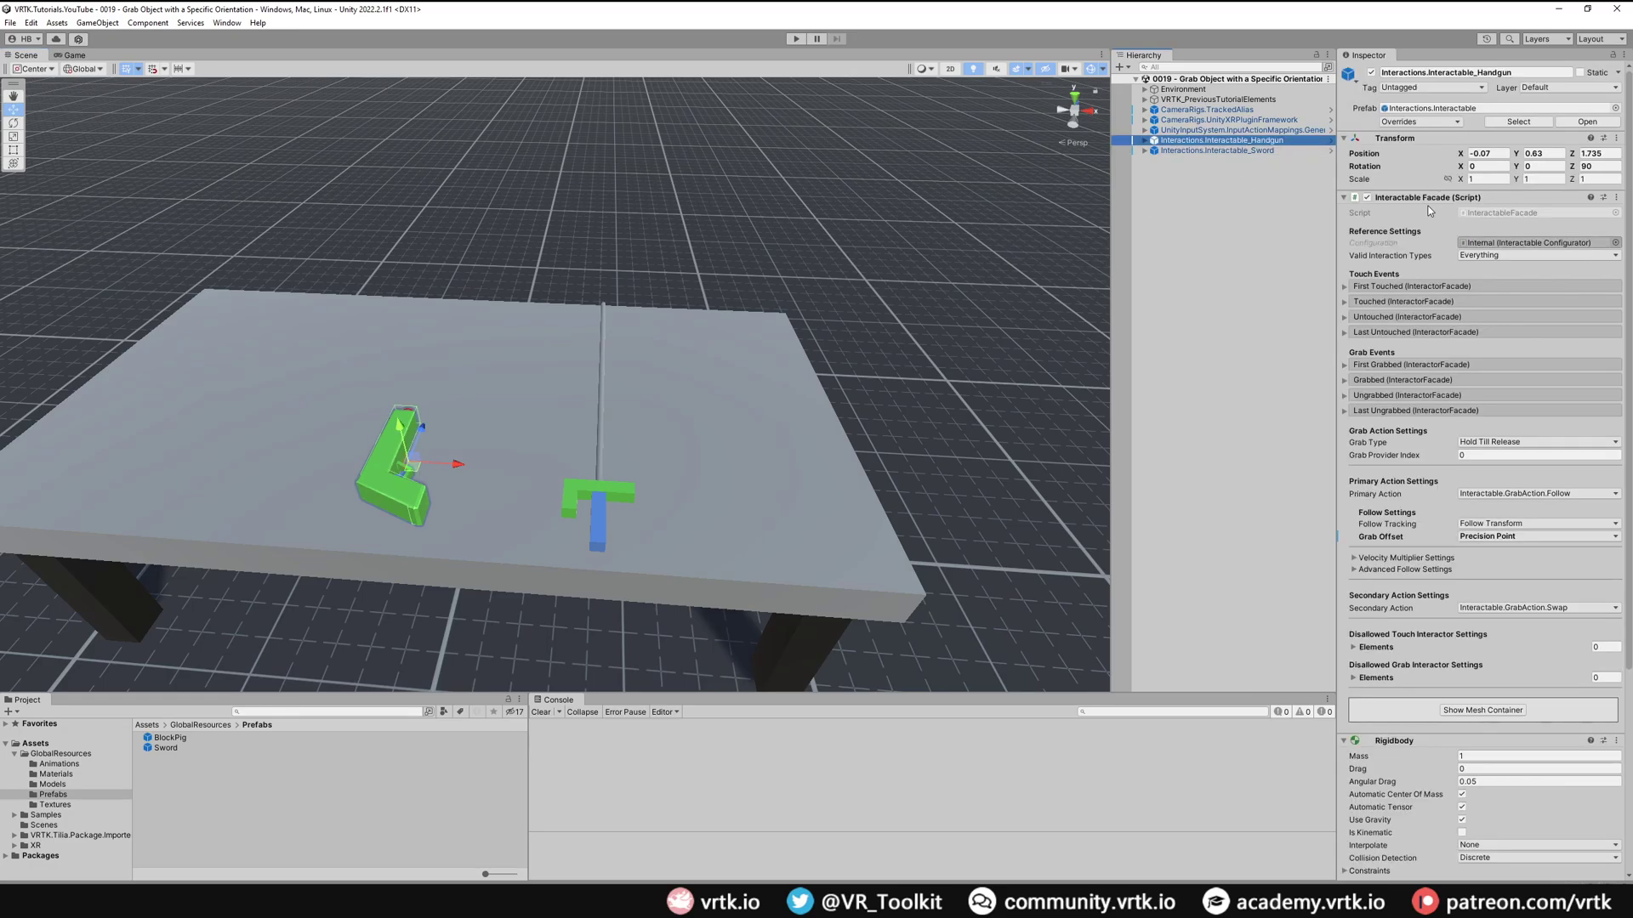
{"action": "left_click", "coordinate": [1259, 148]}
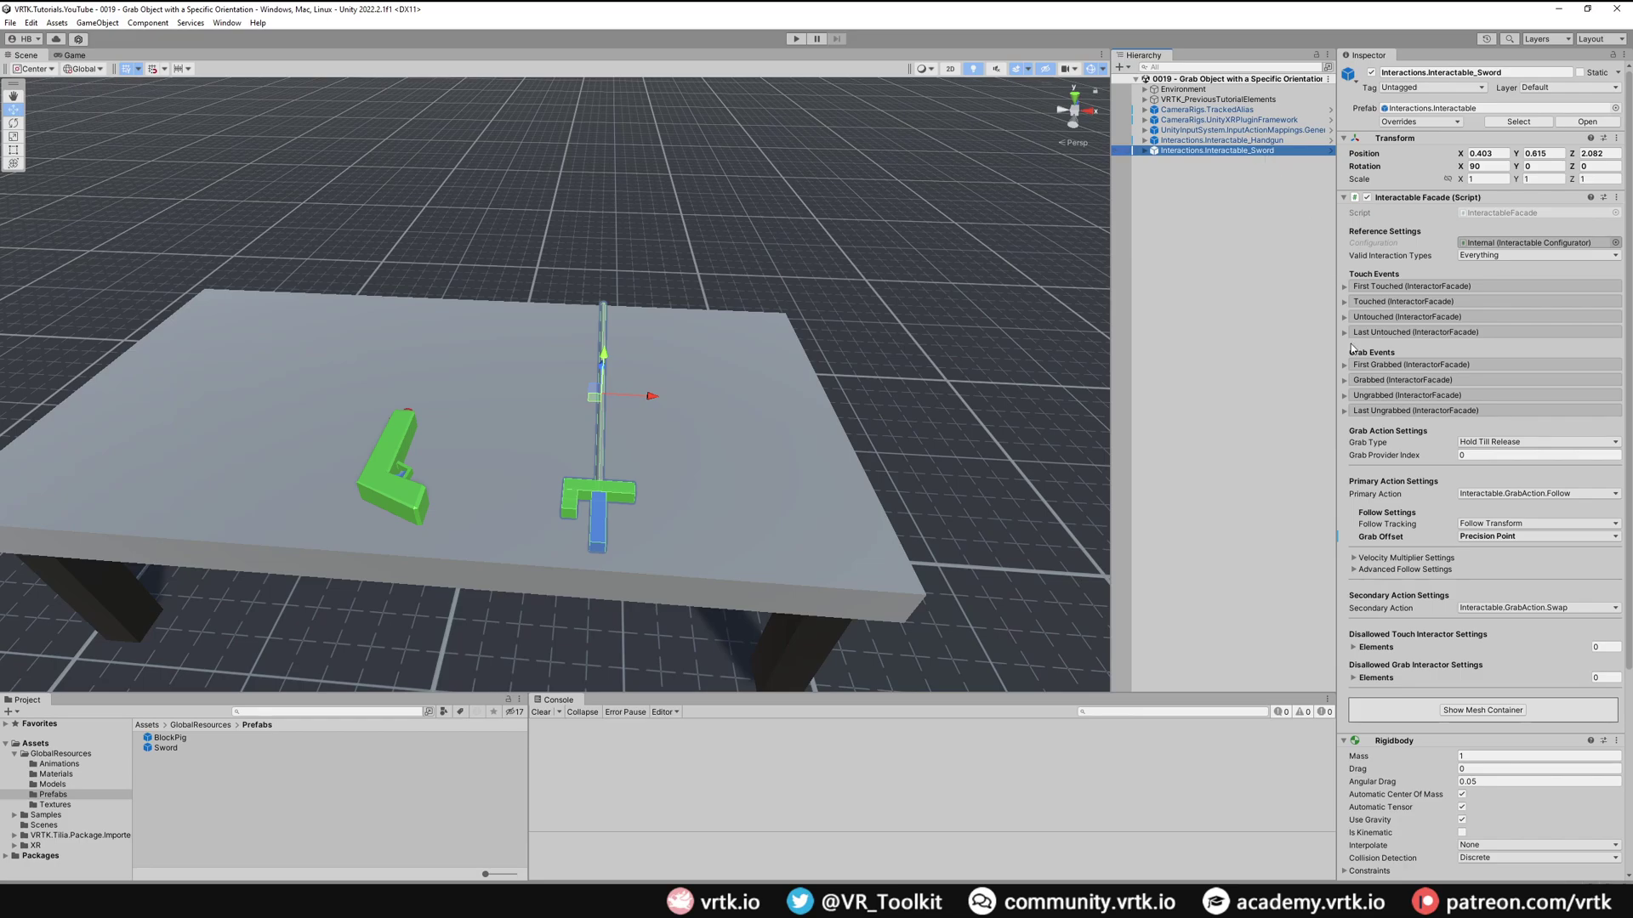
{"action": "key", "text": "Up"}
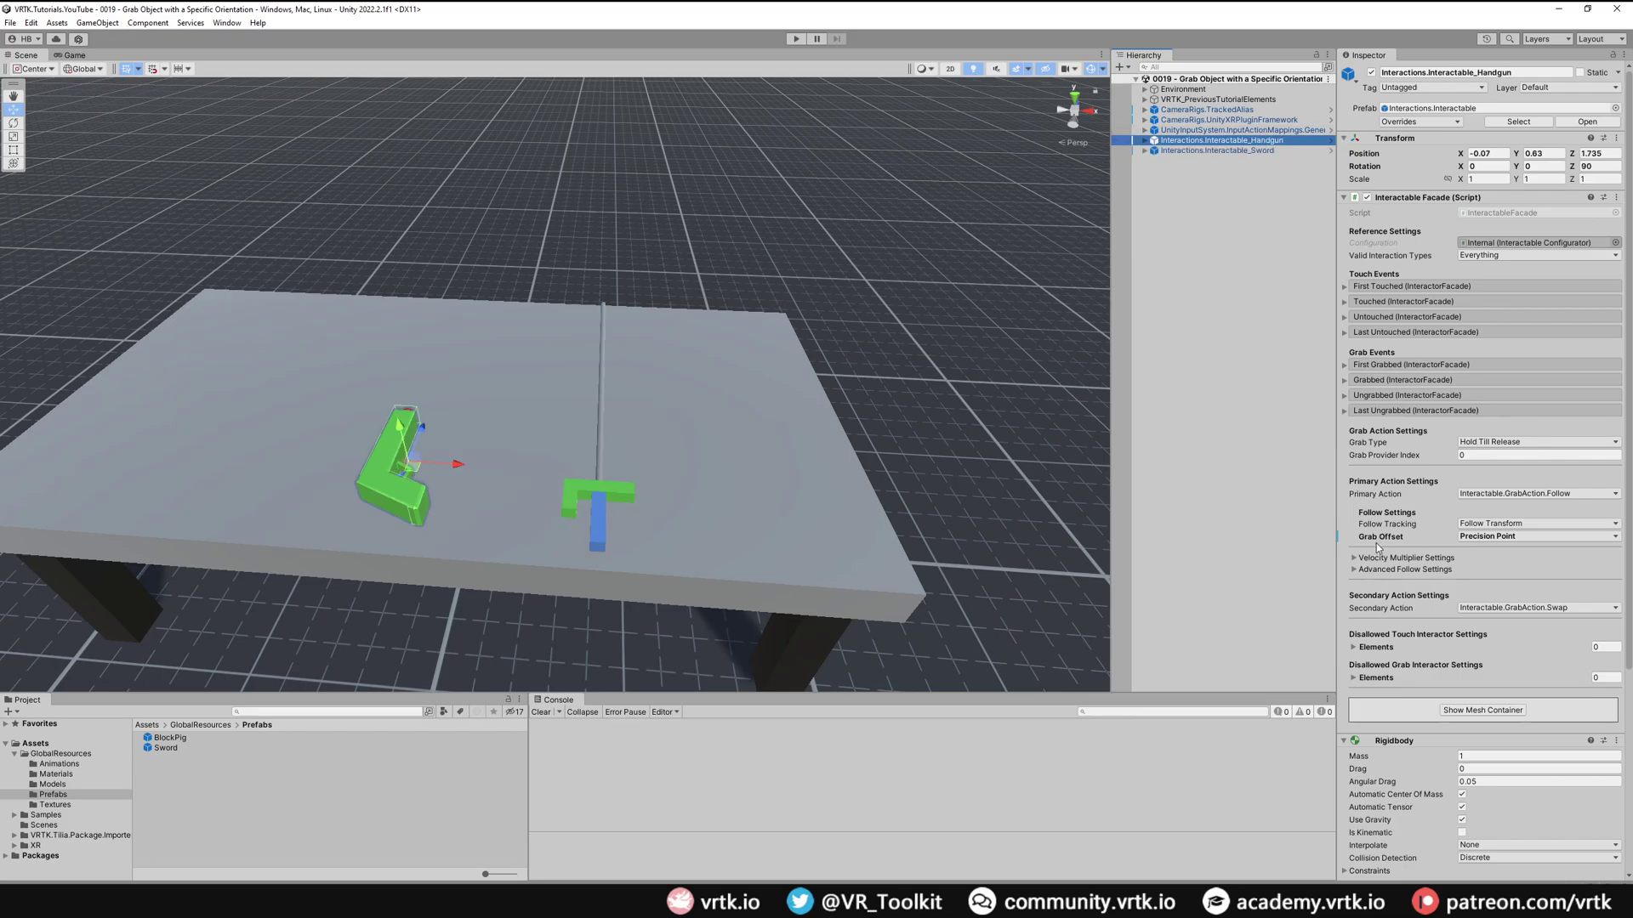
{"action": "left_click", "coordinate": [1263, 152]}
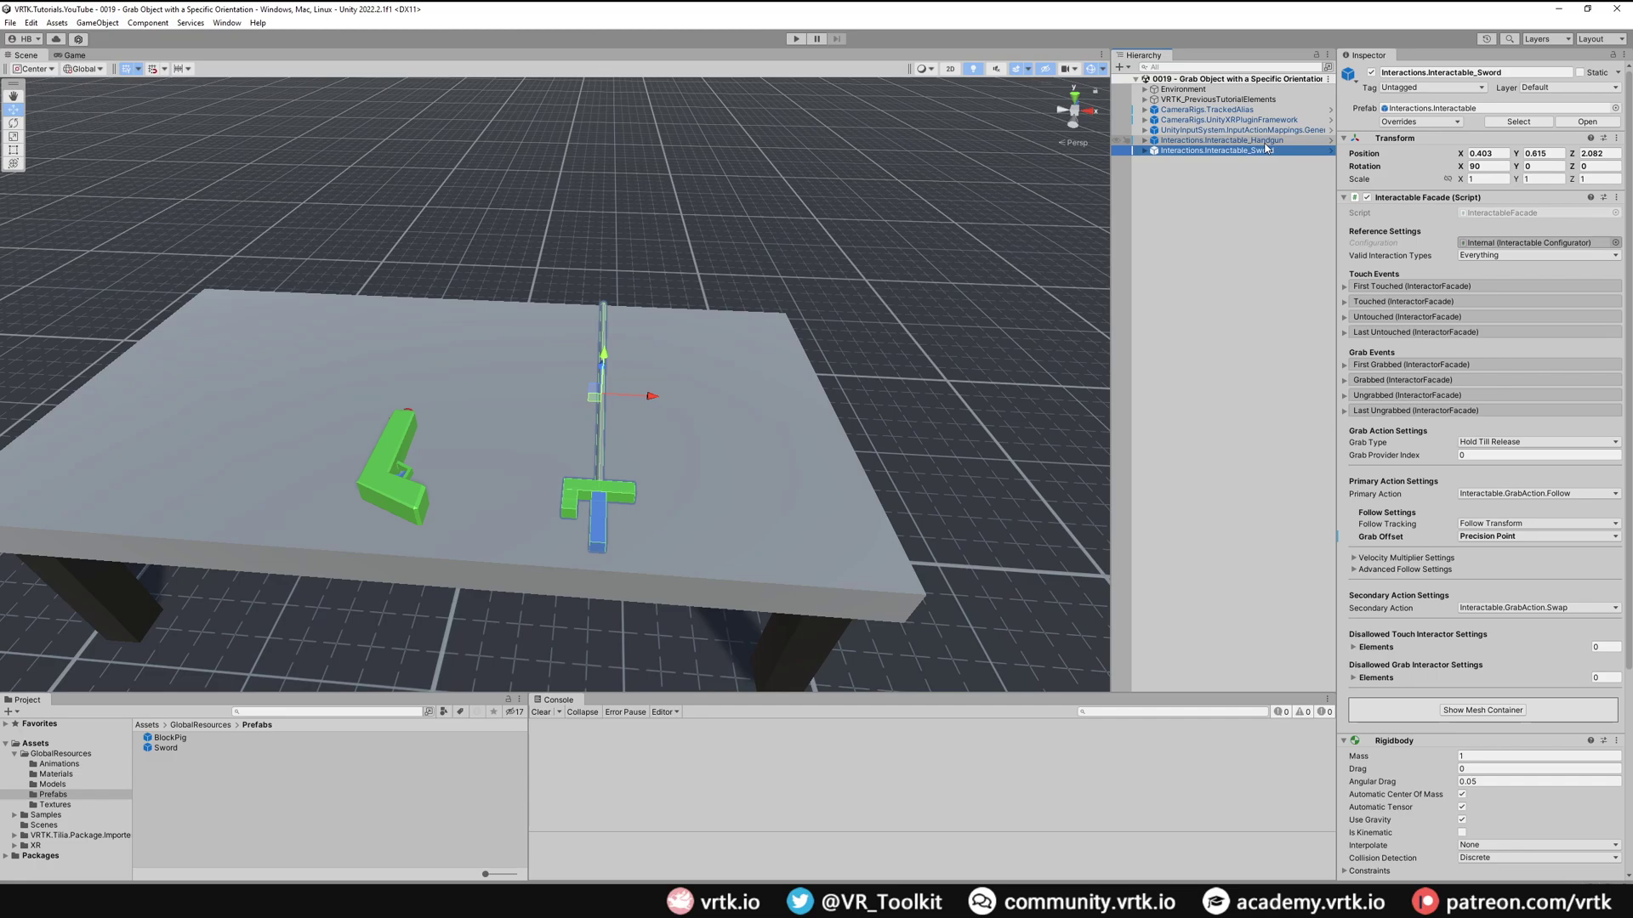
{"action": "key", "text": "Up"}
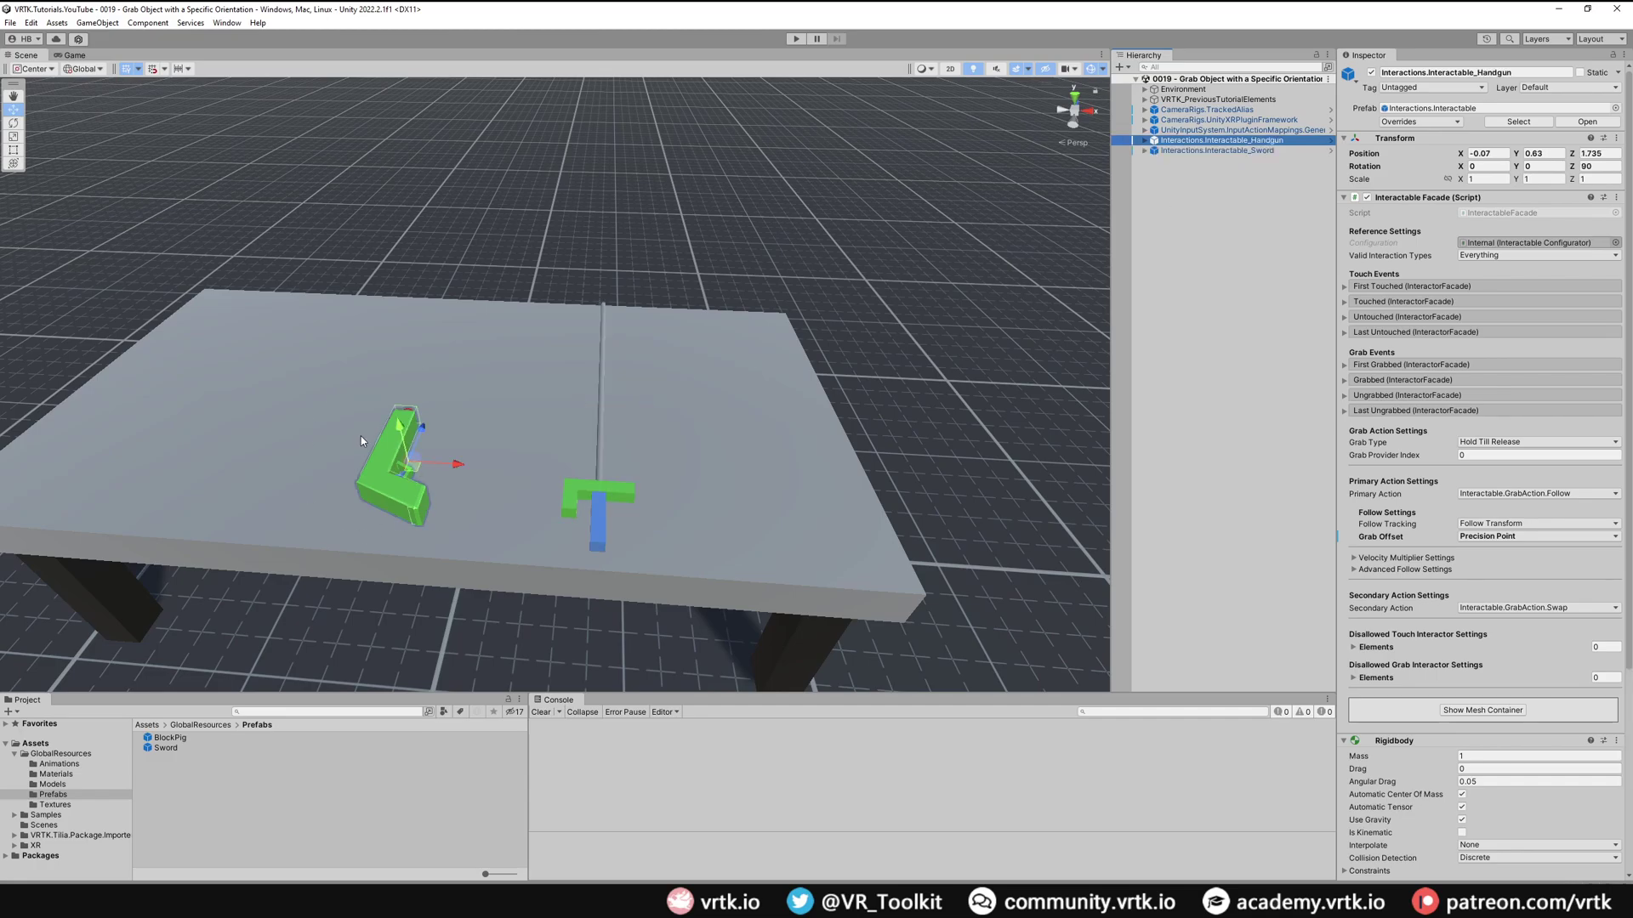
{"action": "left_click_drag", "start_coordinate": [361, 436], "coordinate": [405, 448], "text": "alt"}
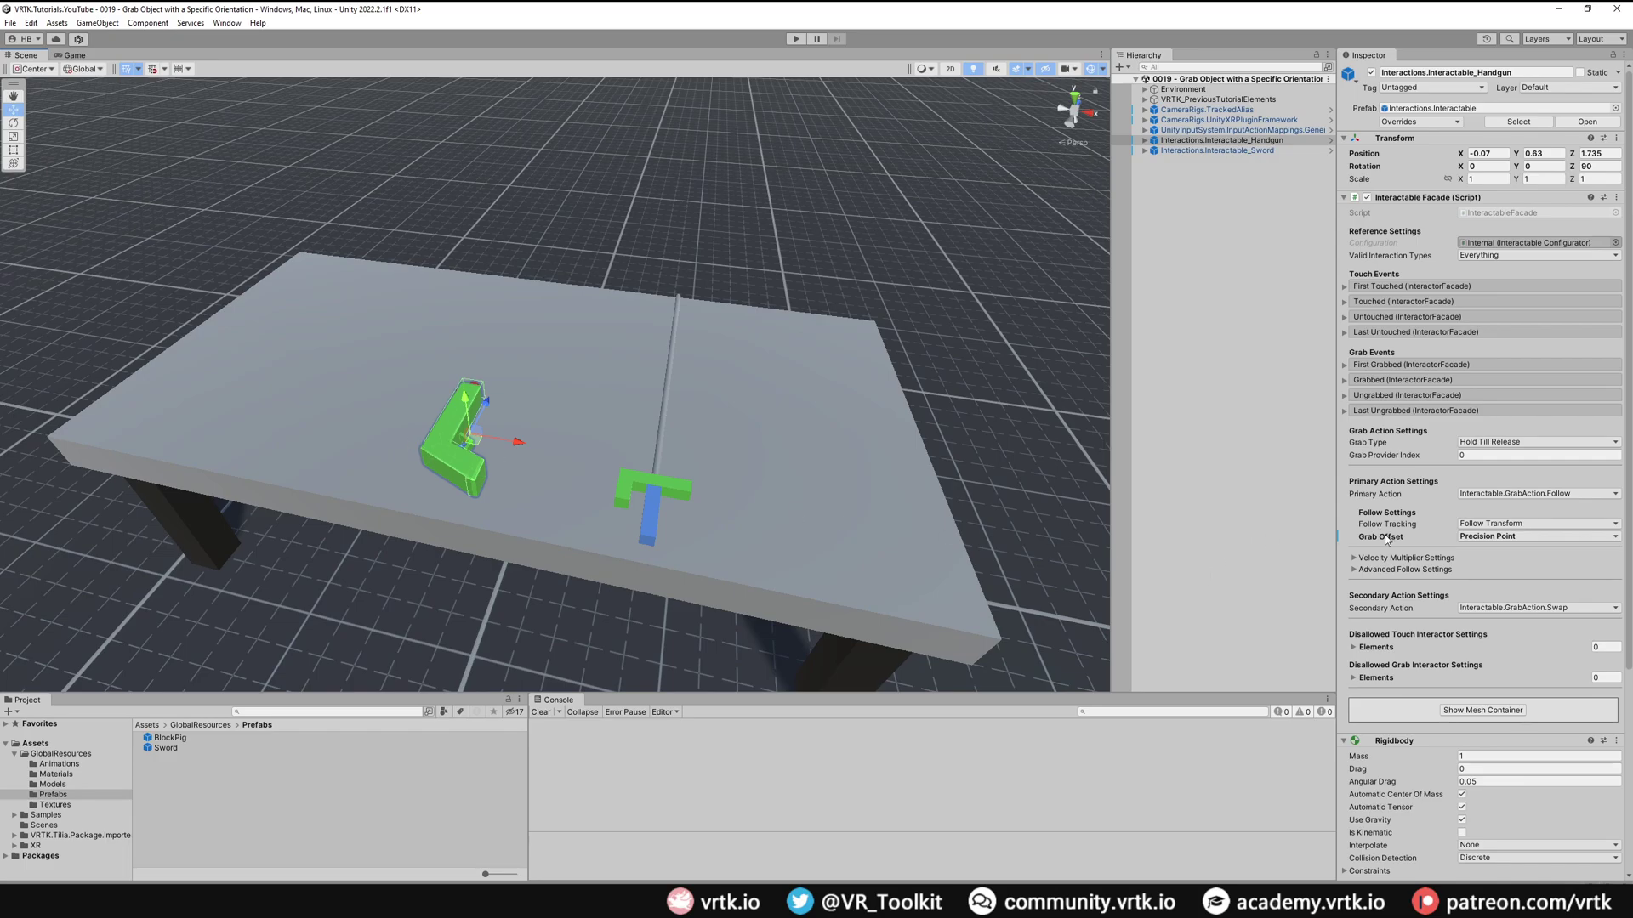
Set the handgun's Grab Offset to Orientation Handle and show its handle container.
{"action": "left_click", "coordinate": [1481, 538]}
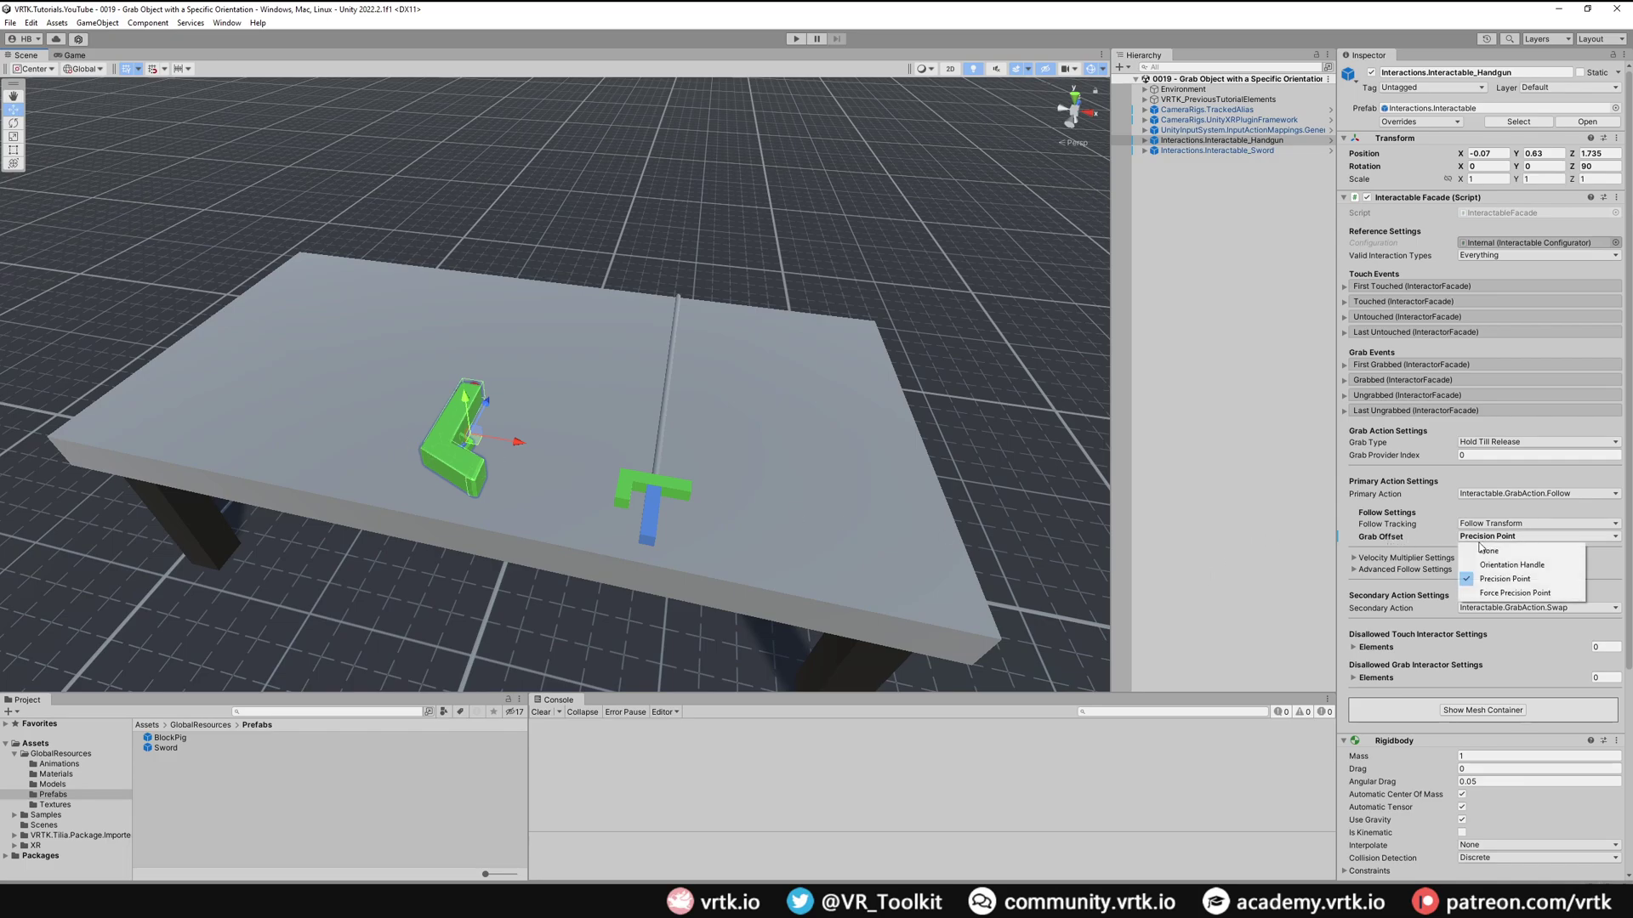
{"action": "left_click", "coordinate": [1505, 566]}
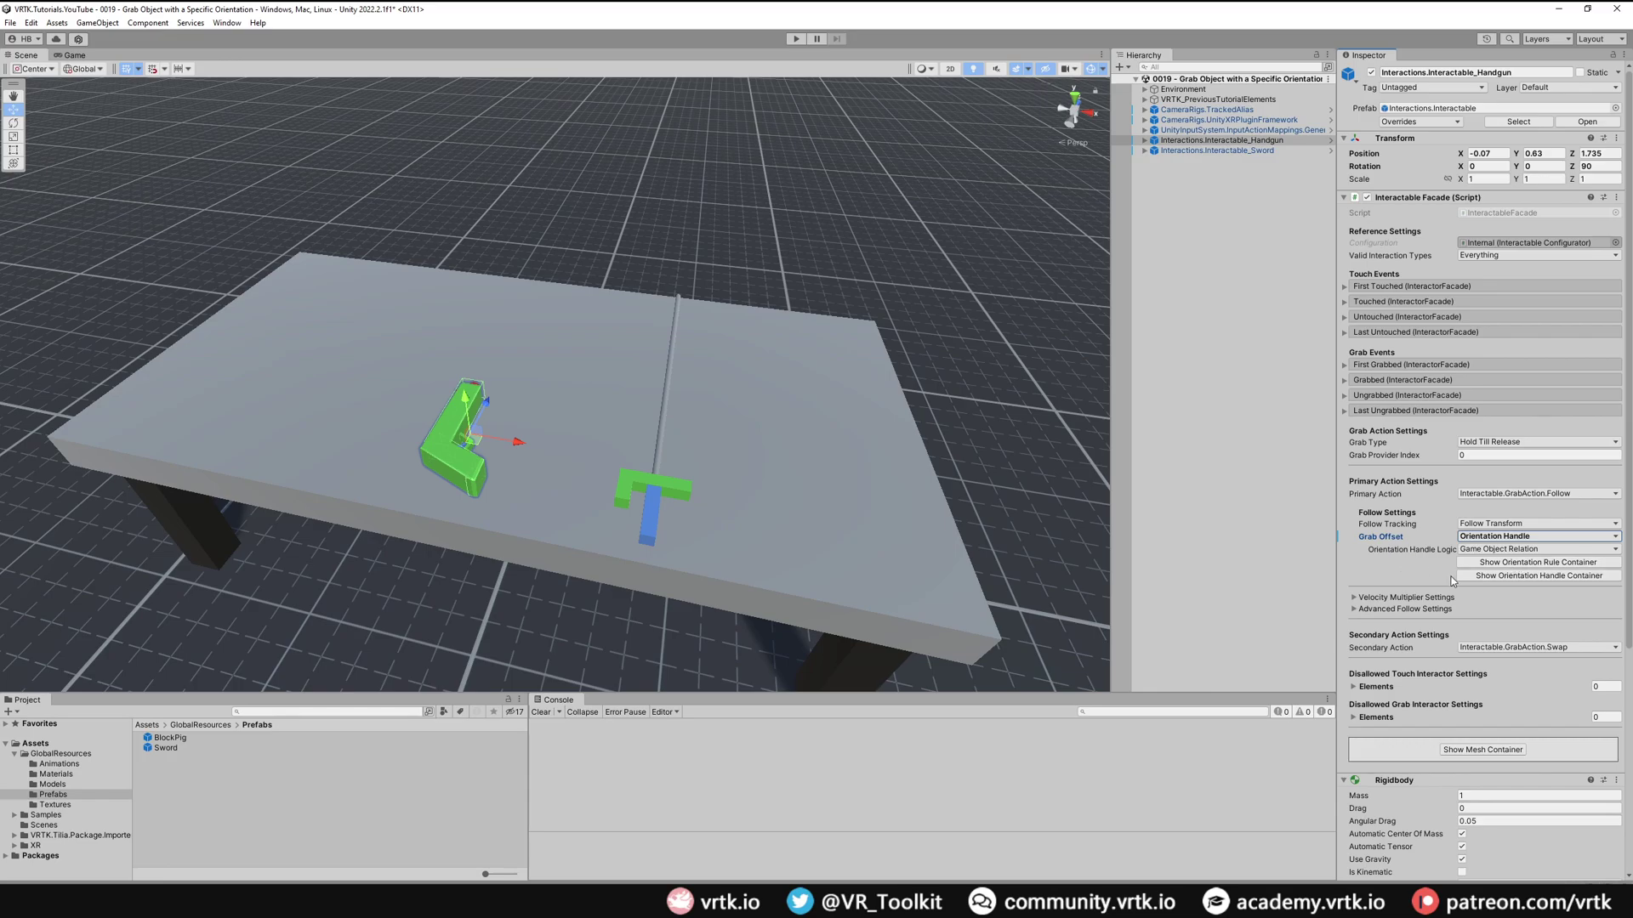
{"action": "left_click", "coordinate": [1523, 577]}
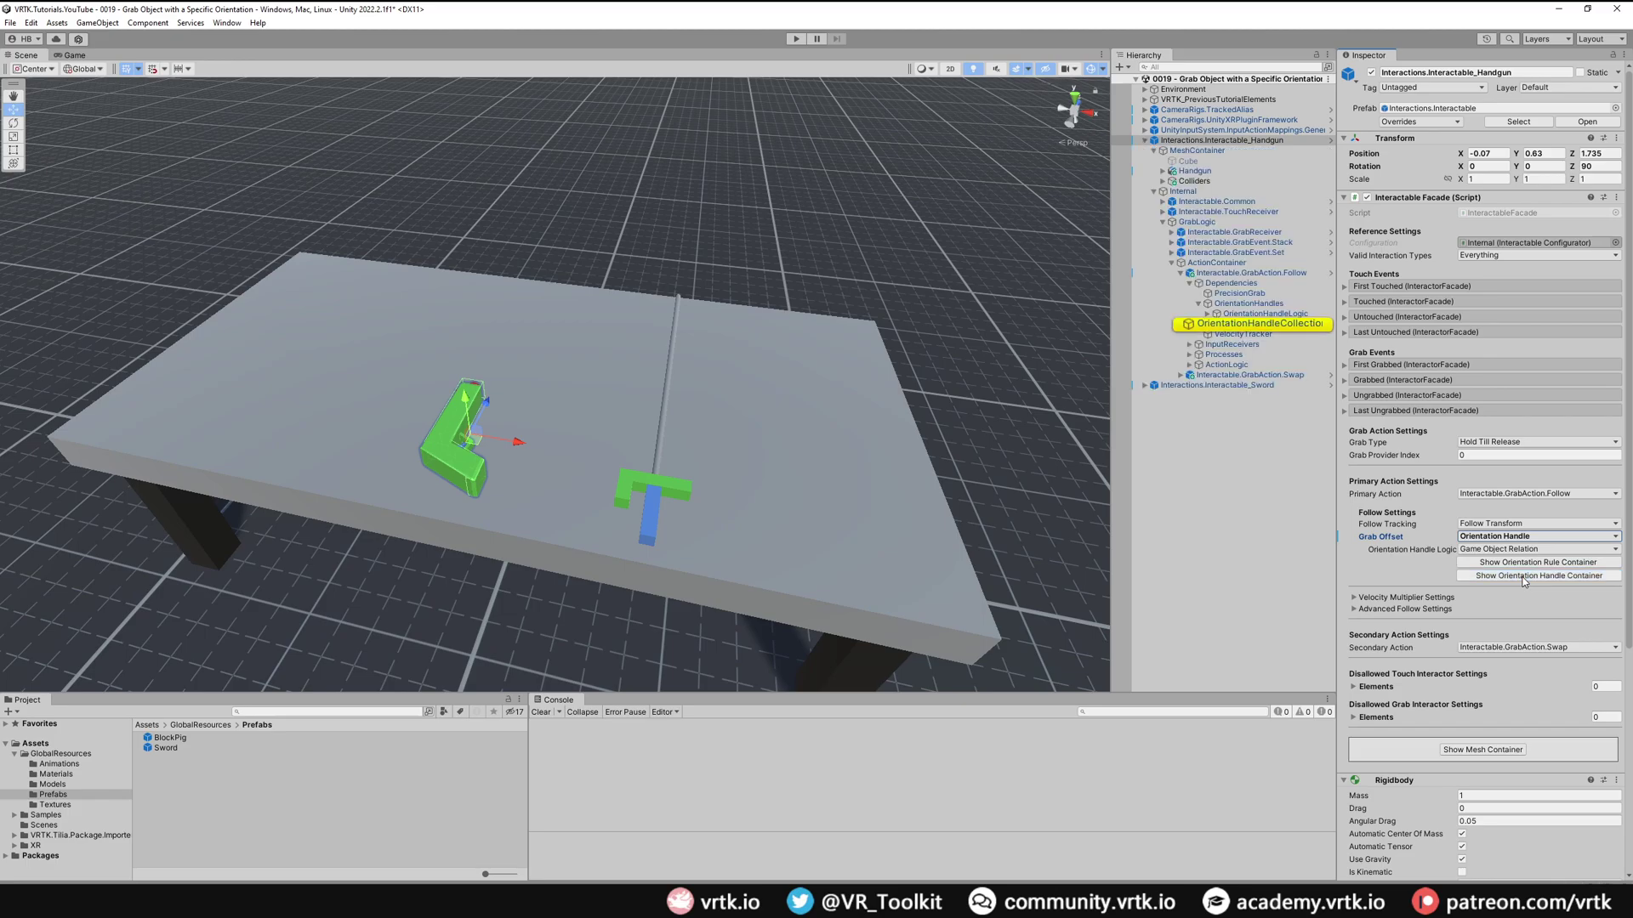
Expand OrientationHandleCollection and select the handgun's GenericOrientationHandle.
{"action": "left_click", "coordinate": [1282, 325]}
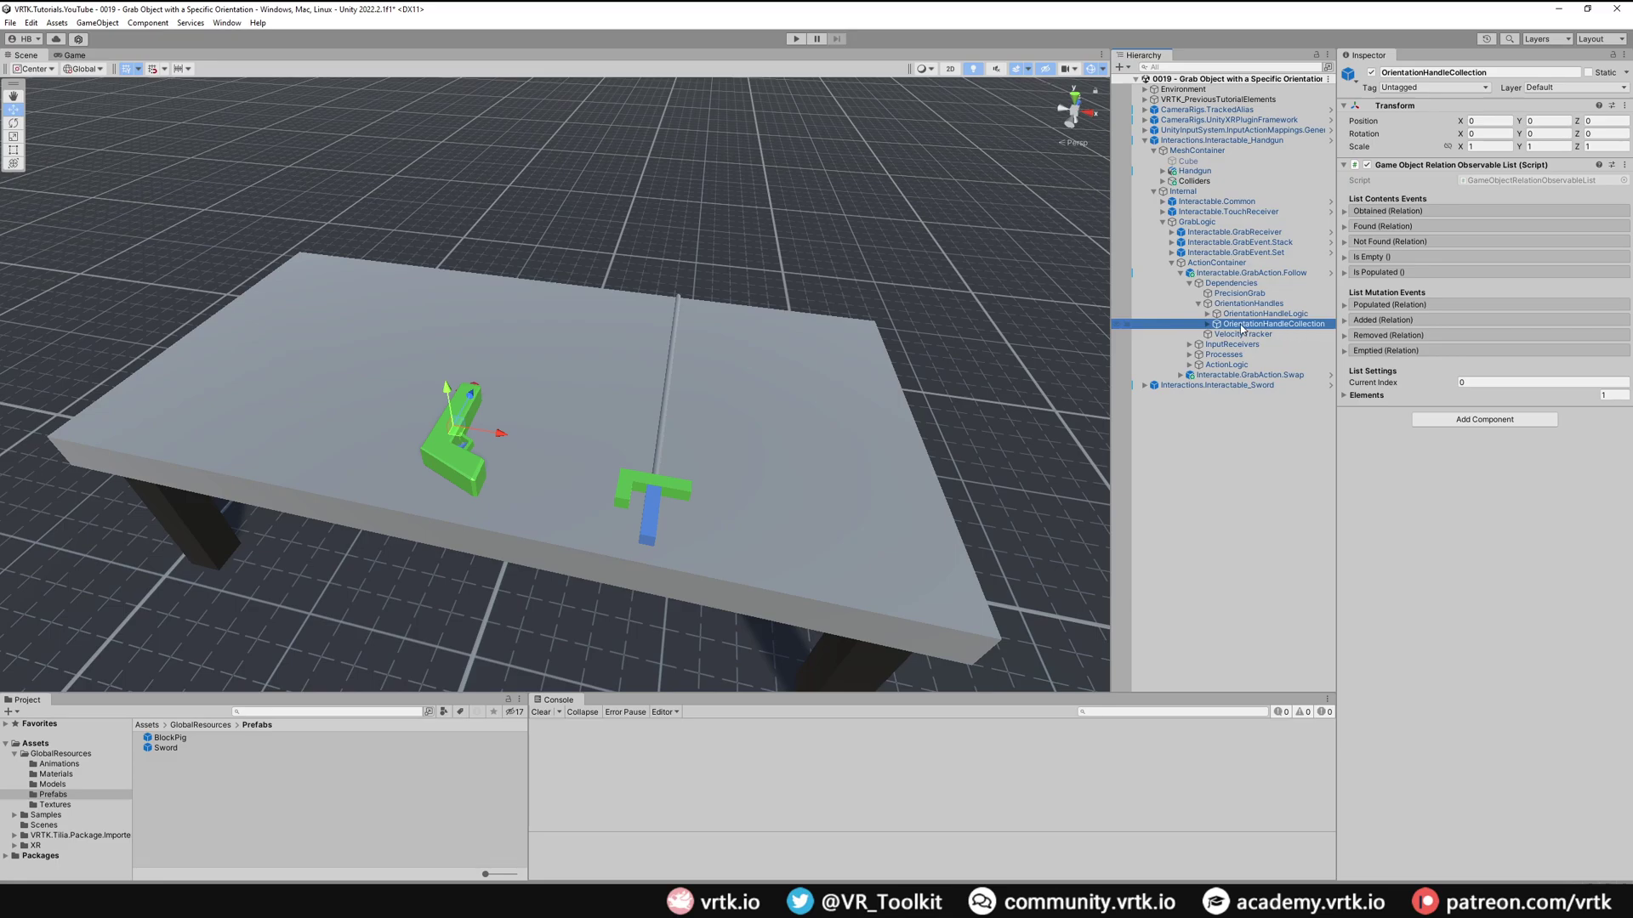
{"action": "left_click", "coordinate": [1208, 325]}
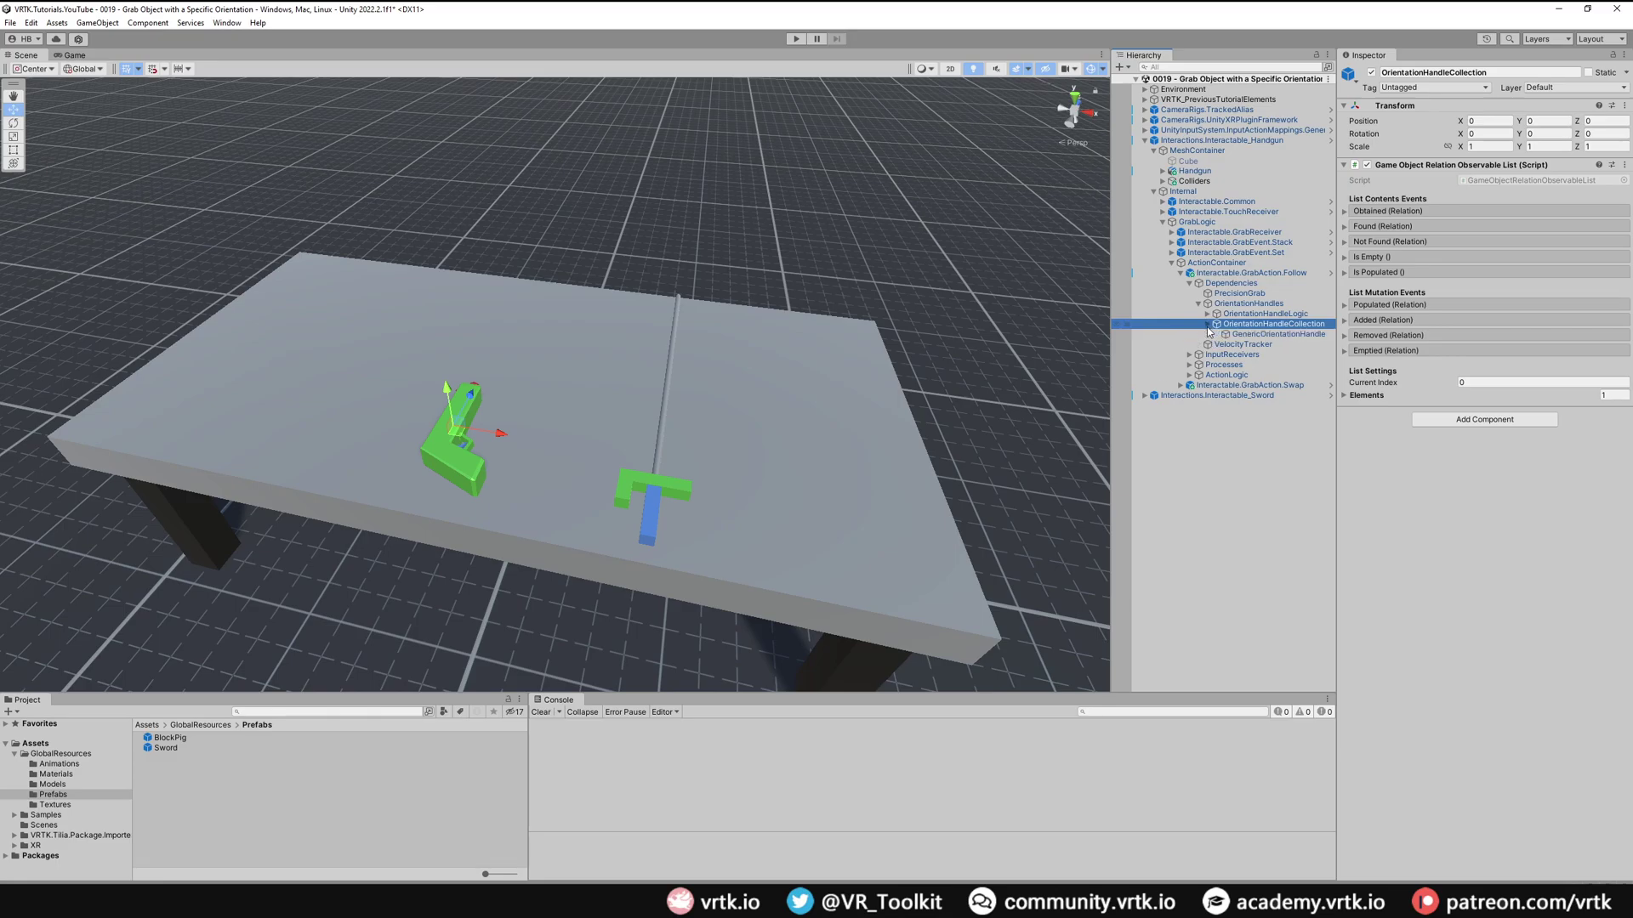
{"action": "left_click", "coordinate": [1260, 336]}
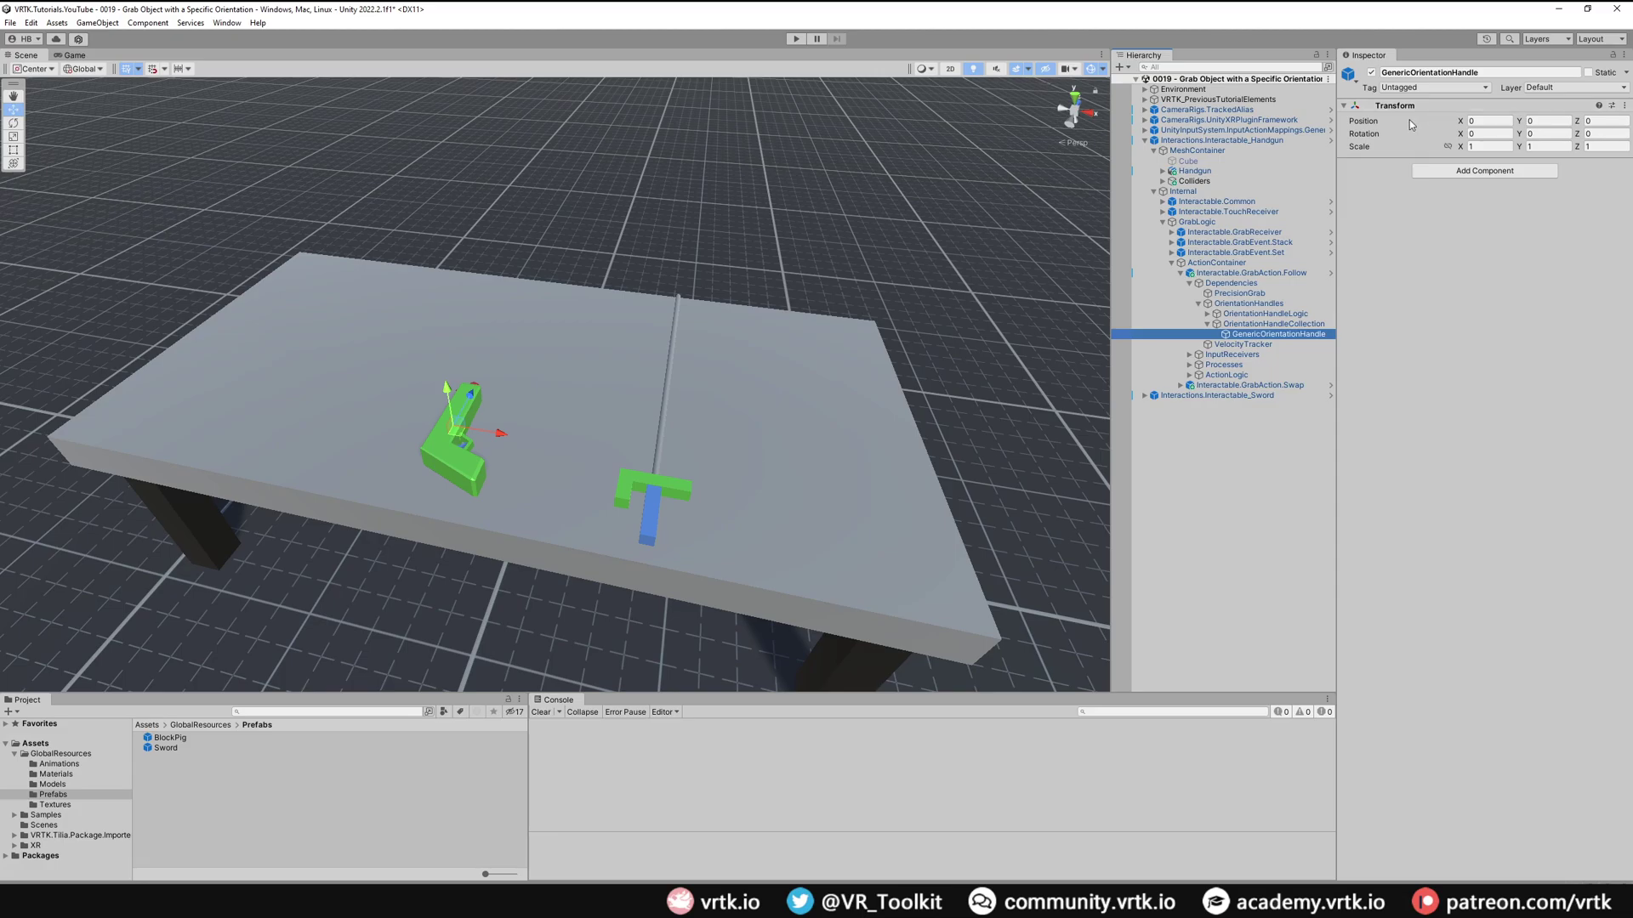
{"action": "left_click", "coordinate": [1505, 149]}
{"action": "left_click", "coordinate": [1475, 218]}
Switch the Game view to Play Focused, return to the Scene view and enter play mode.
{"action": "left_click", "coordinate": [75, 55]}
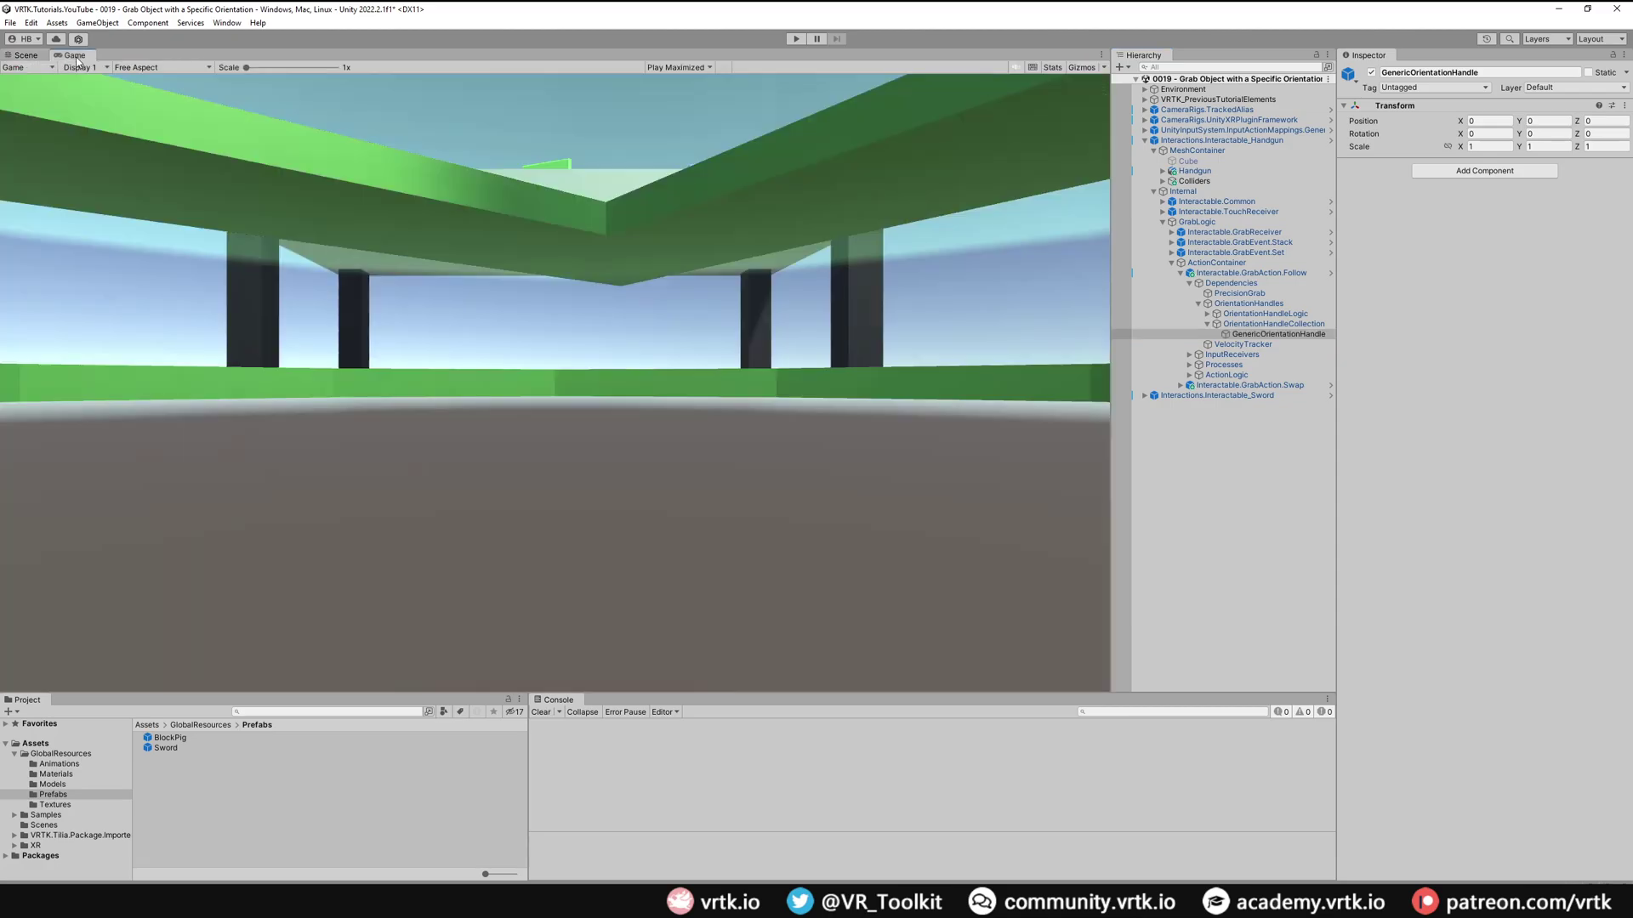
{"action": "left_click", "coordinate": [697, 68]}
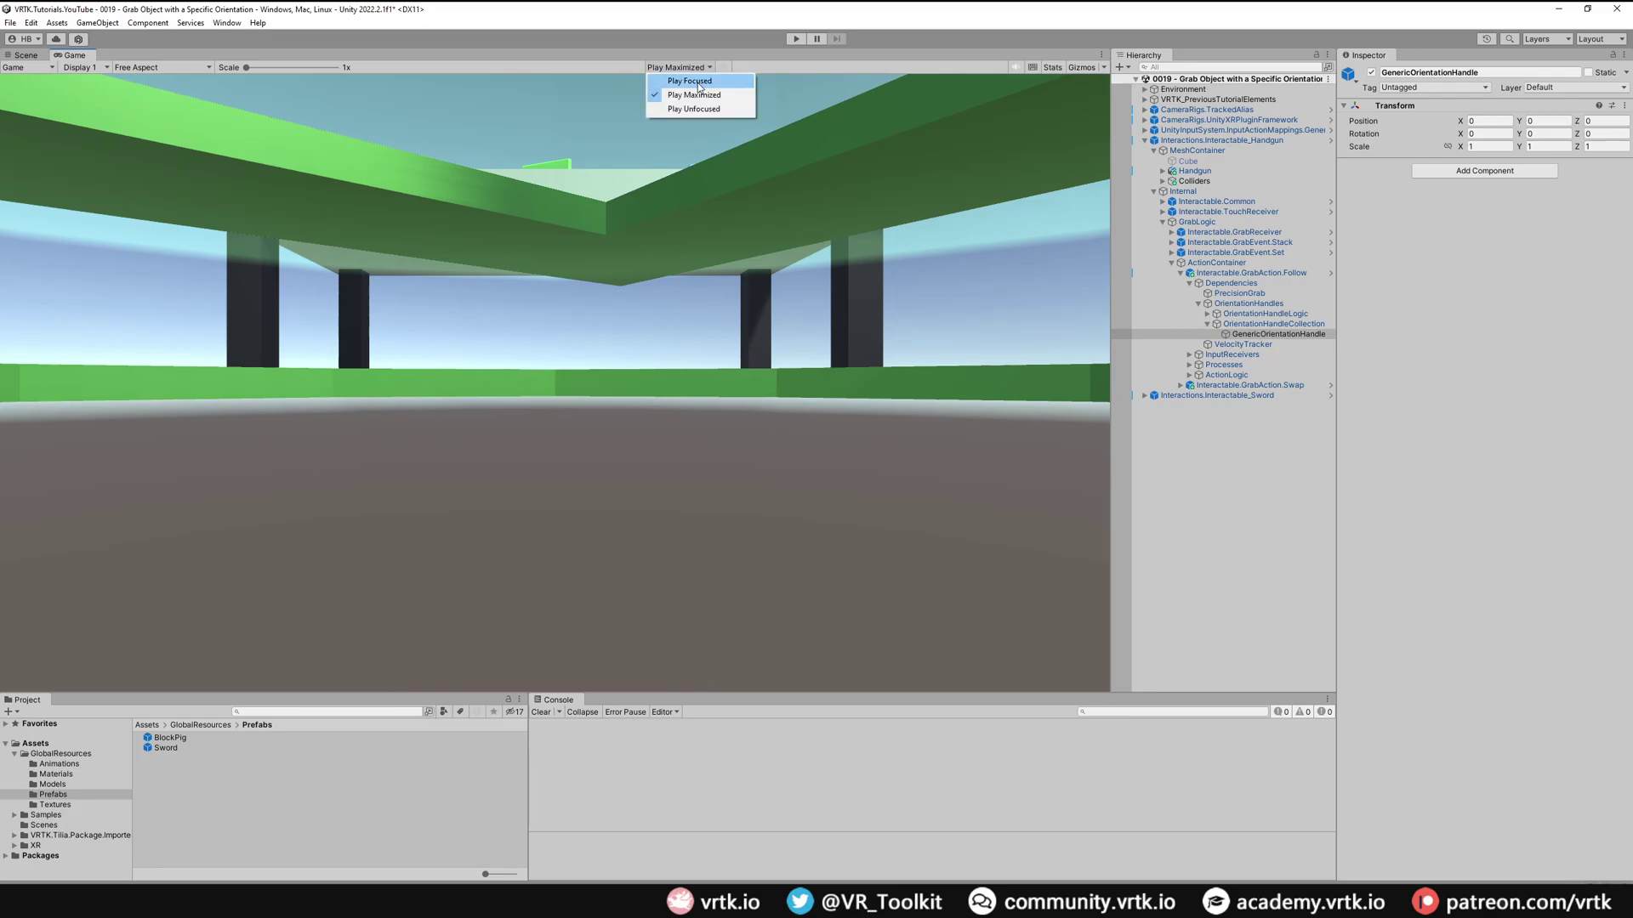
{"action": "left_click", "coordinate": [691, 81]}
{"action": "left_click", "coordinate": [26, 55]}
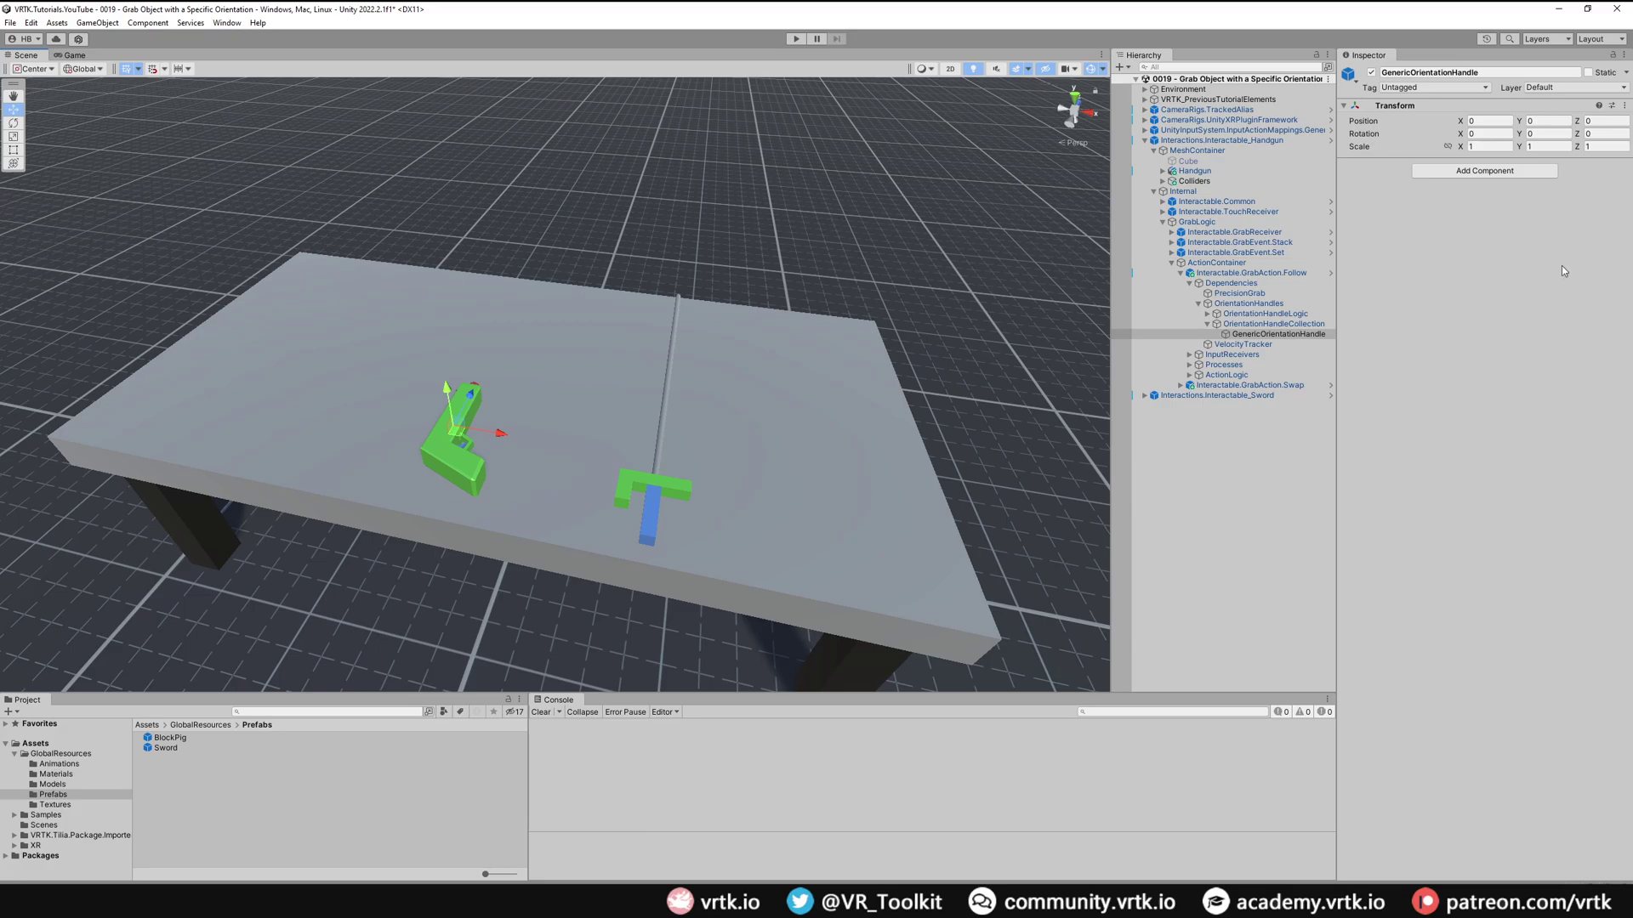
{"action": "left_click", "coordinate": [795, 39]}
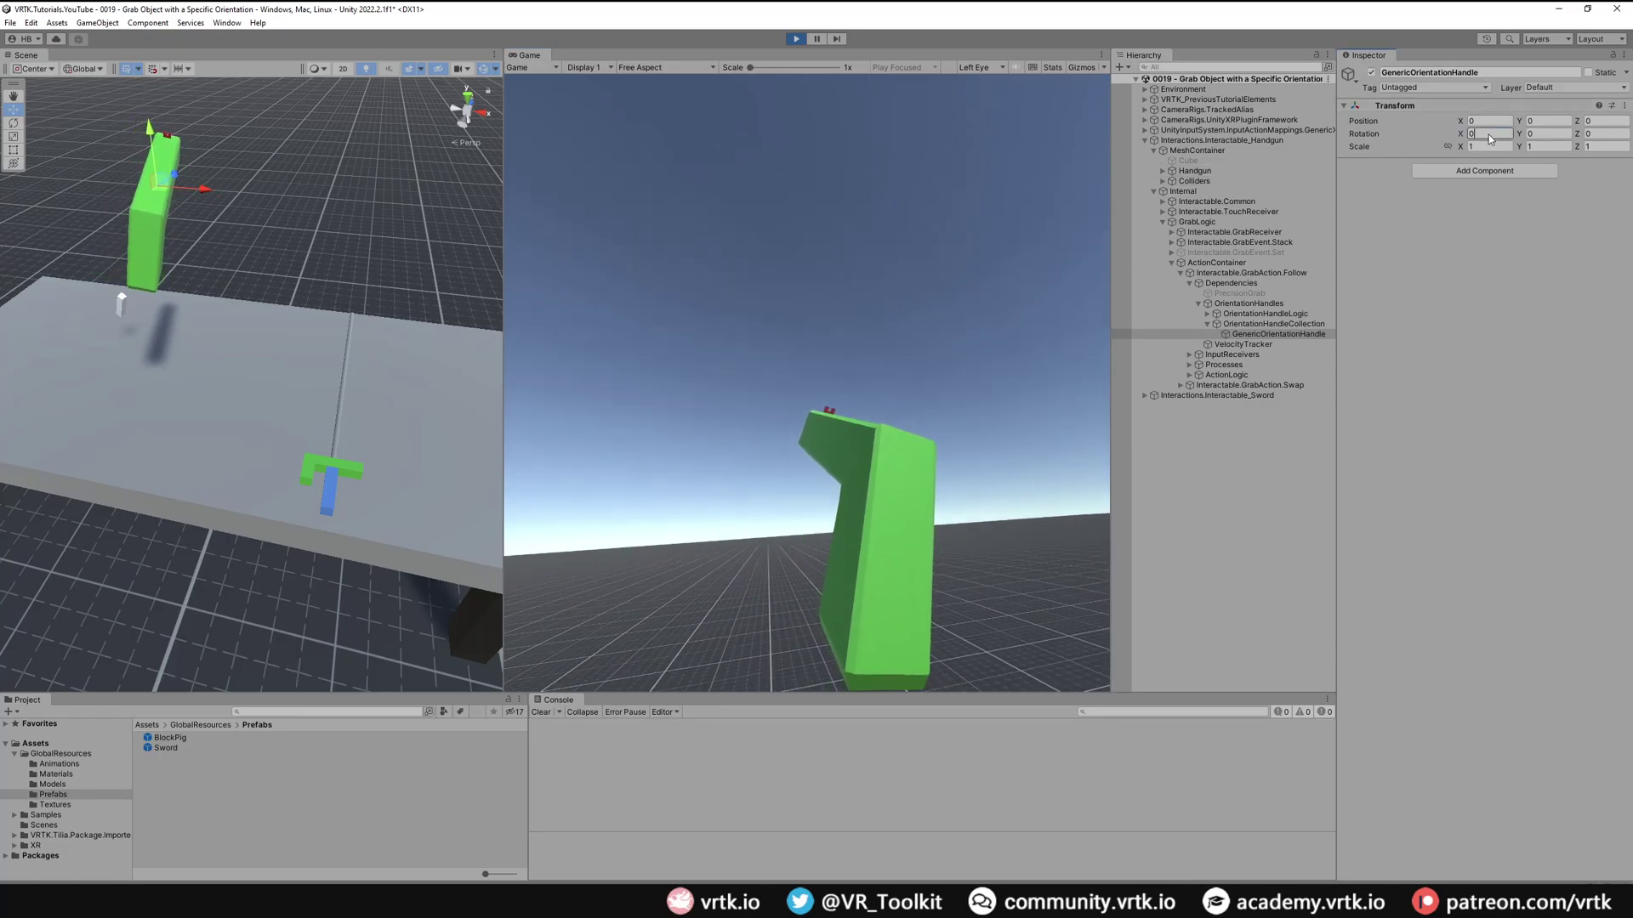
Give the handgun handle Rotation X -25 and Position Y -0.025, Z -0.05 during play.
{"action": "left_click", "coordinate": [1490, 133]}
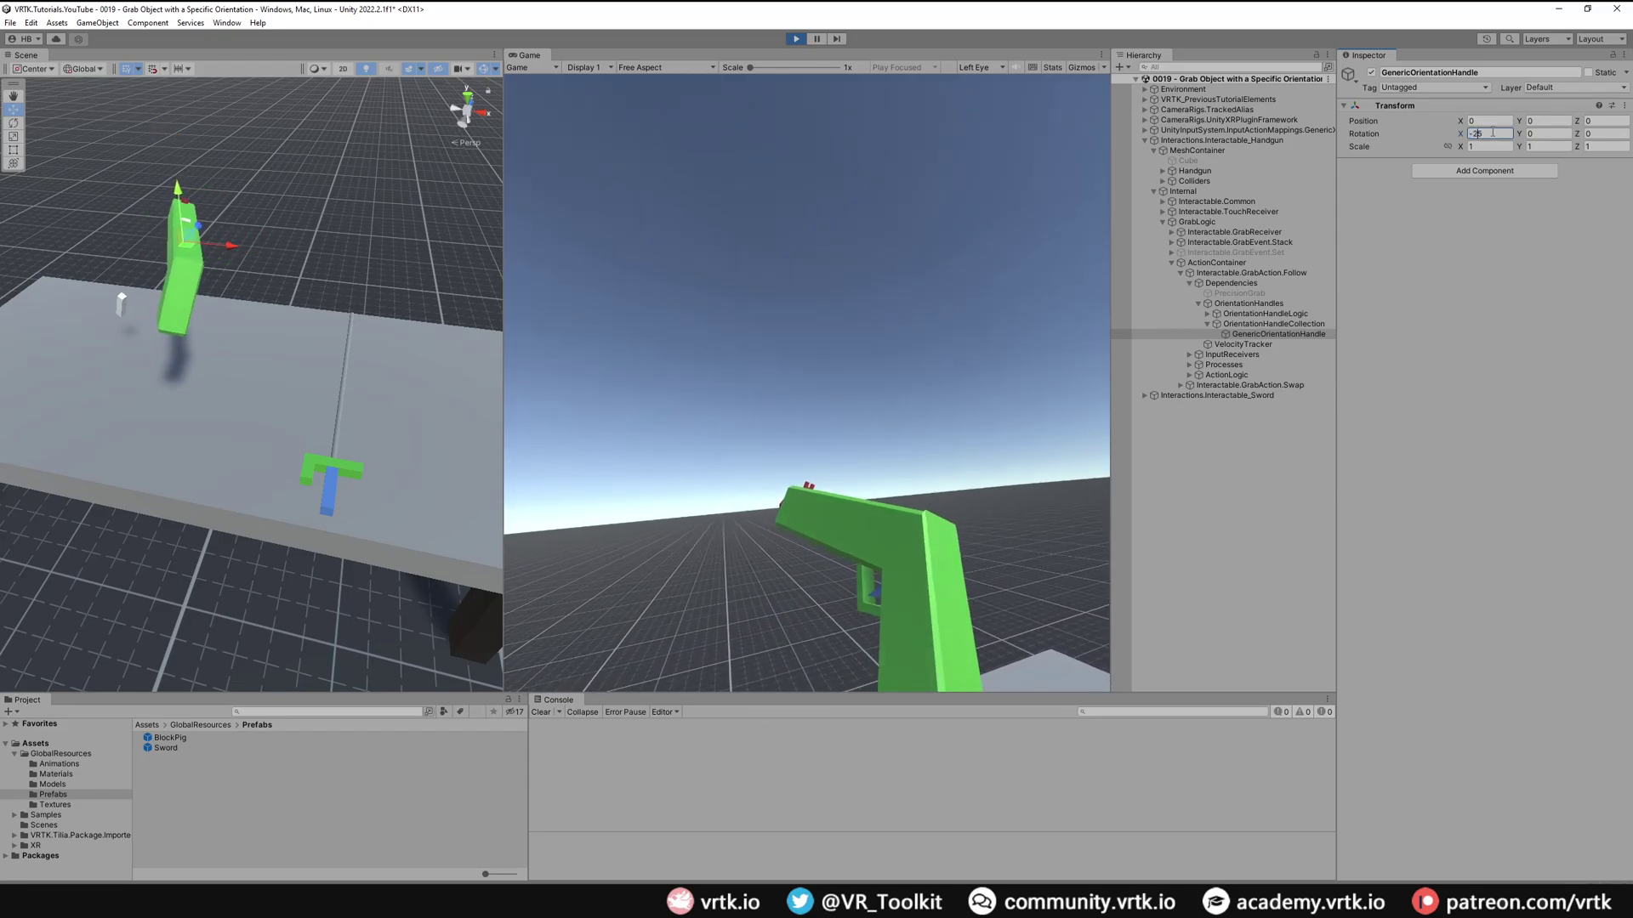
{"action": "type", "text": "-25"}
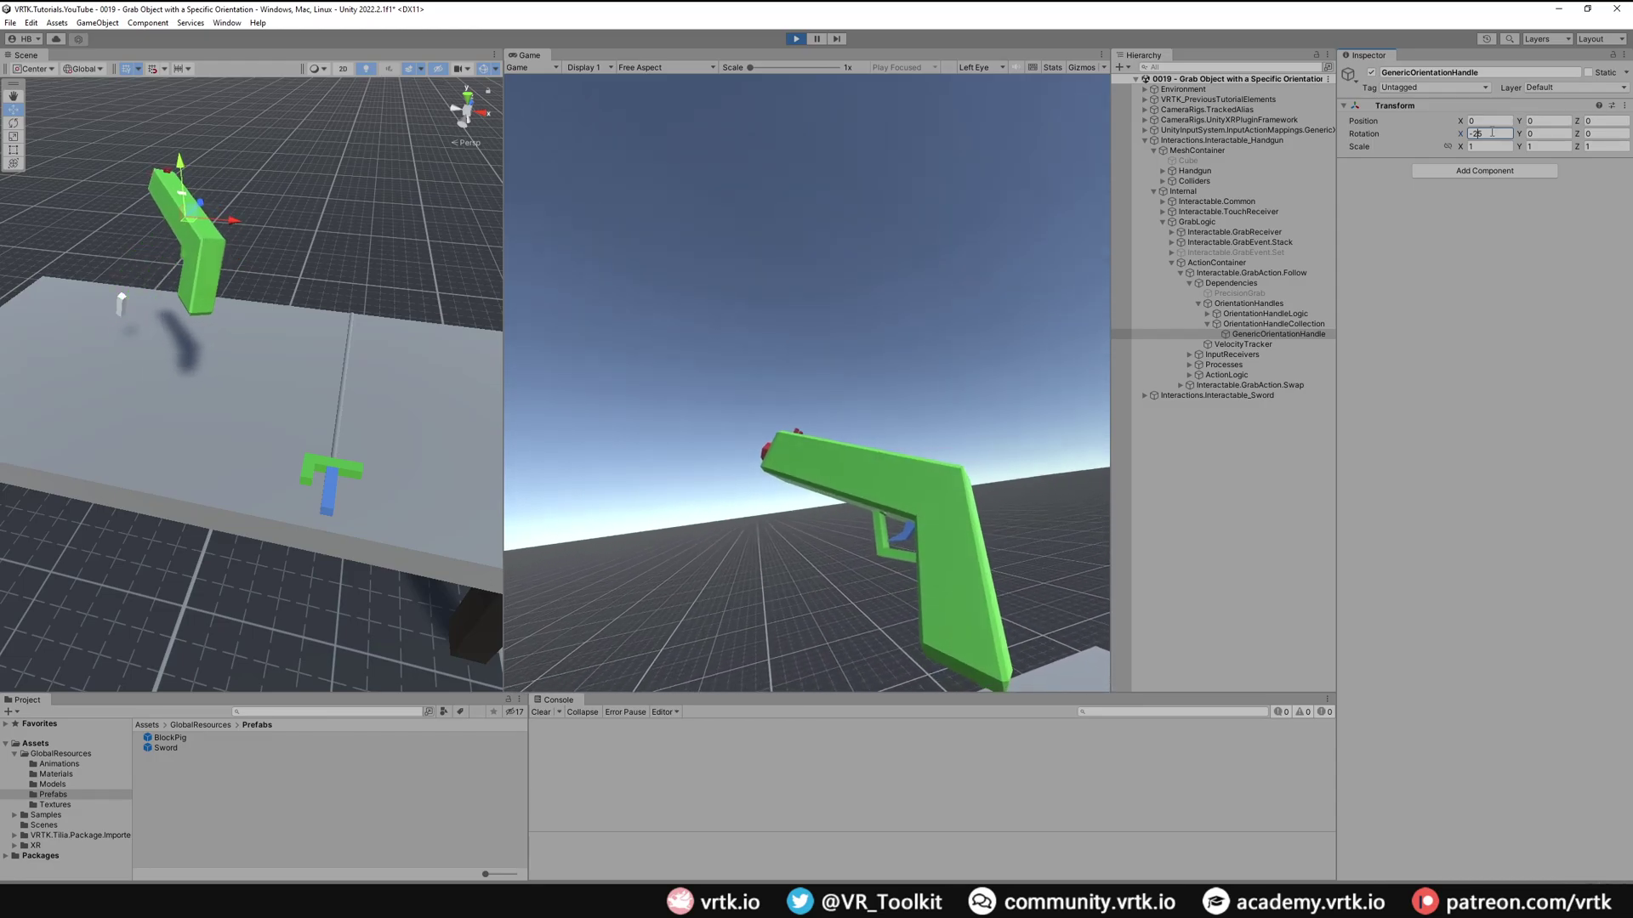
{"action": "key", "text": "shift+Tab"}
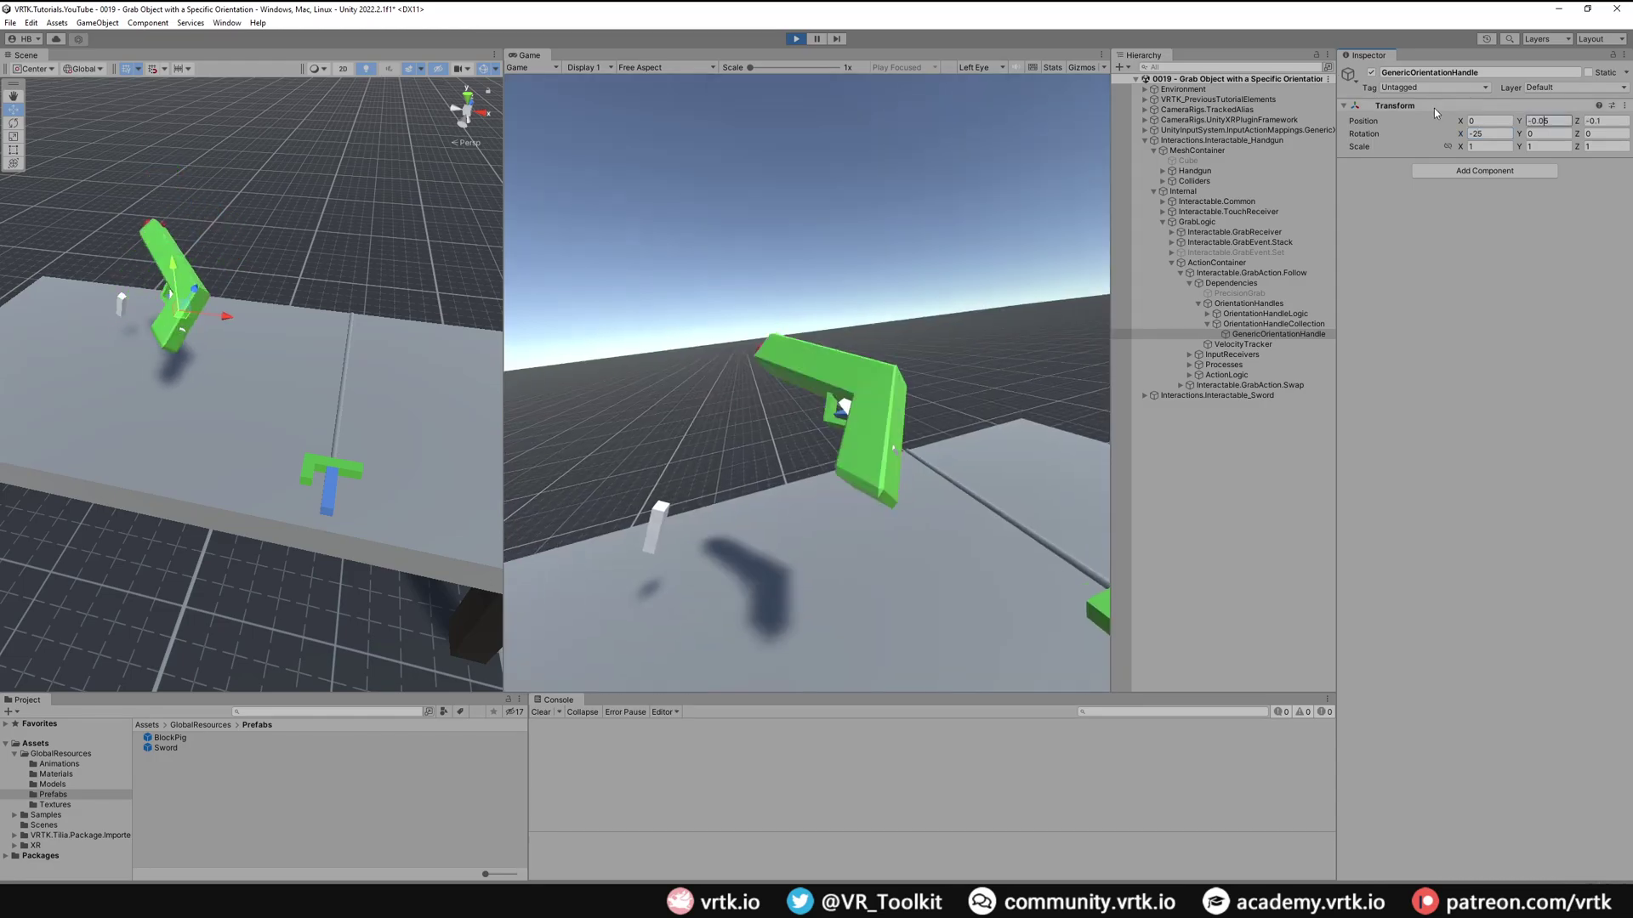
{"action": "type", "text": "-0.1"}
{"action": "key", "text": "shift+Tab"}
{"action": "type", "text": "-0.05"}
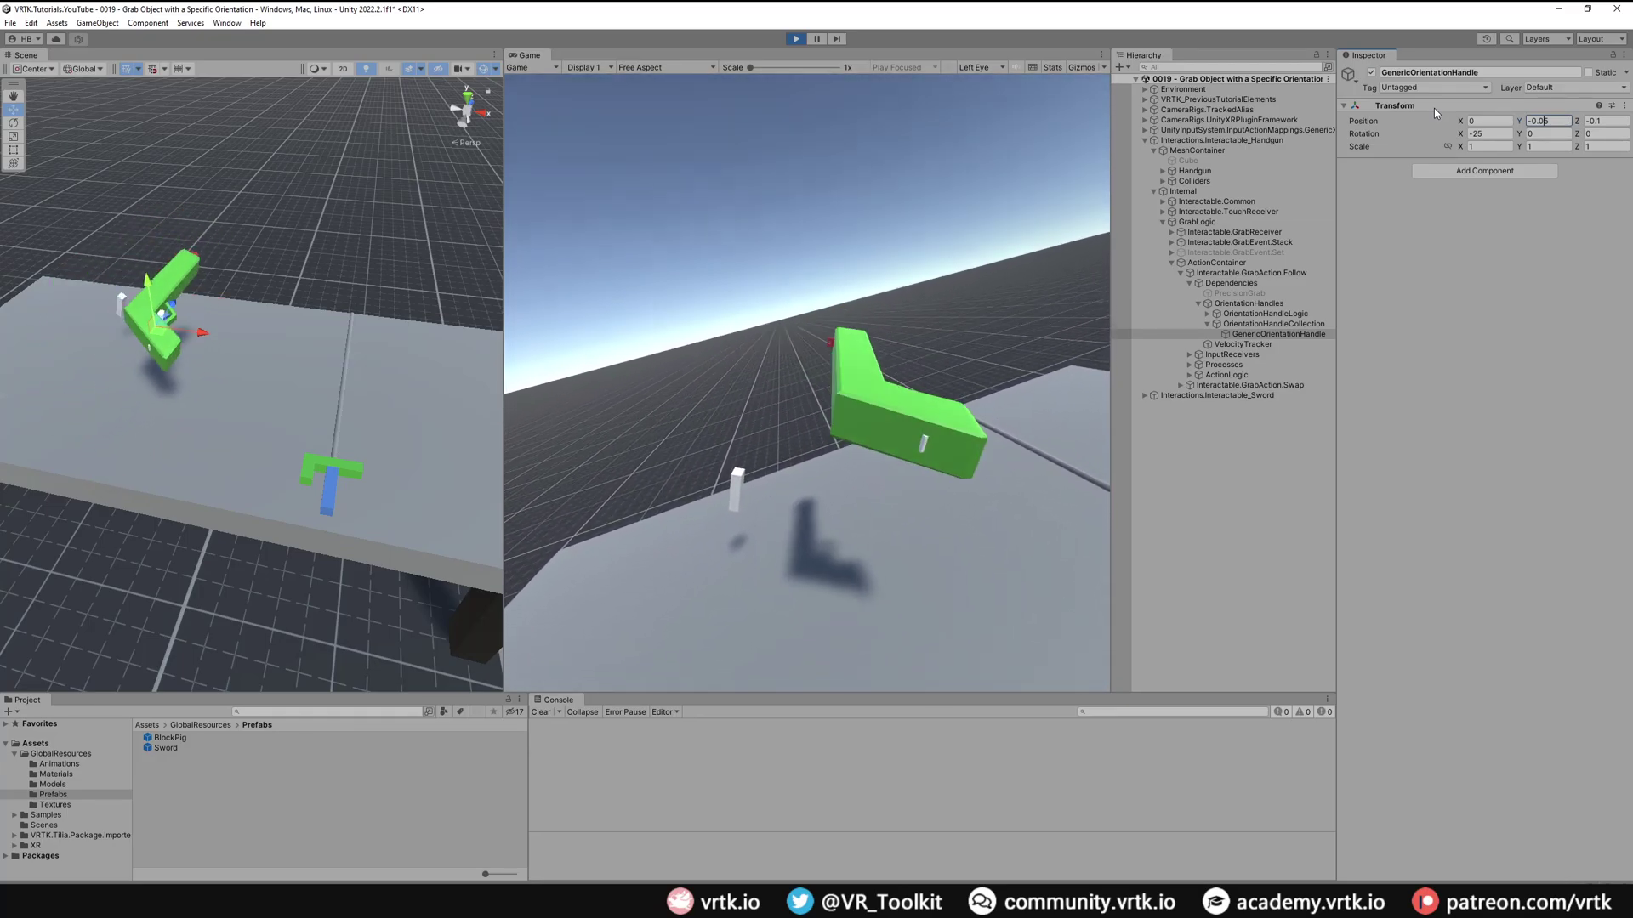
{"action": "type", "text": "2"}
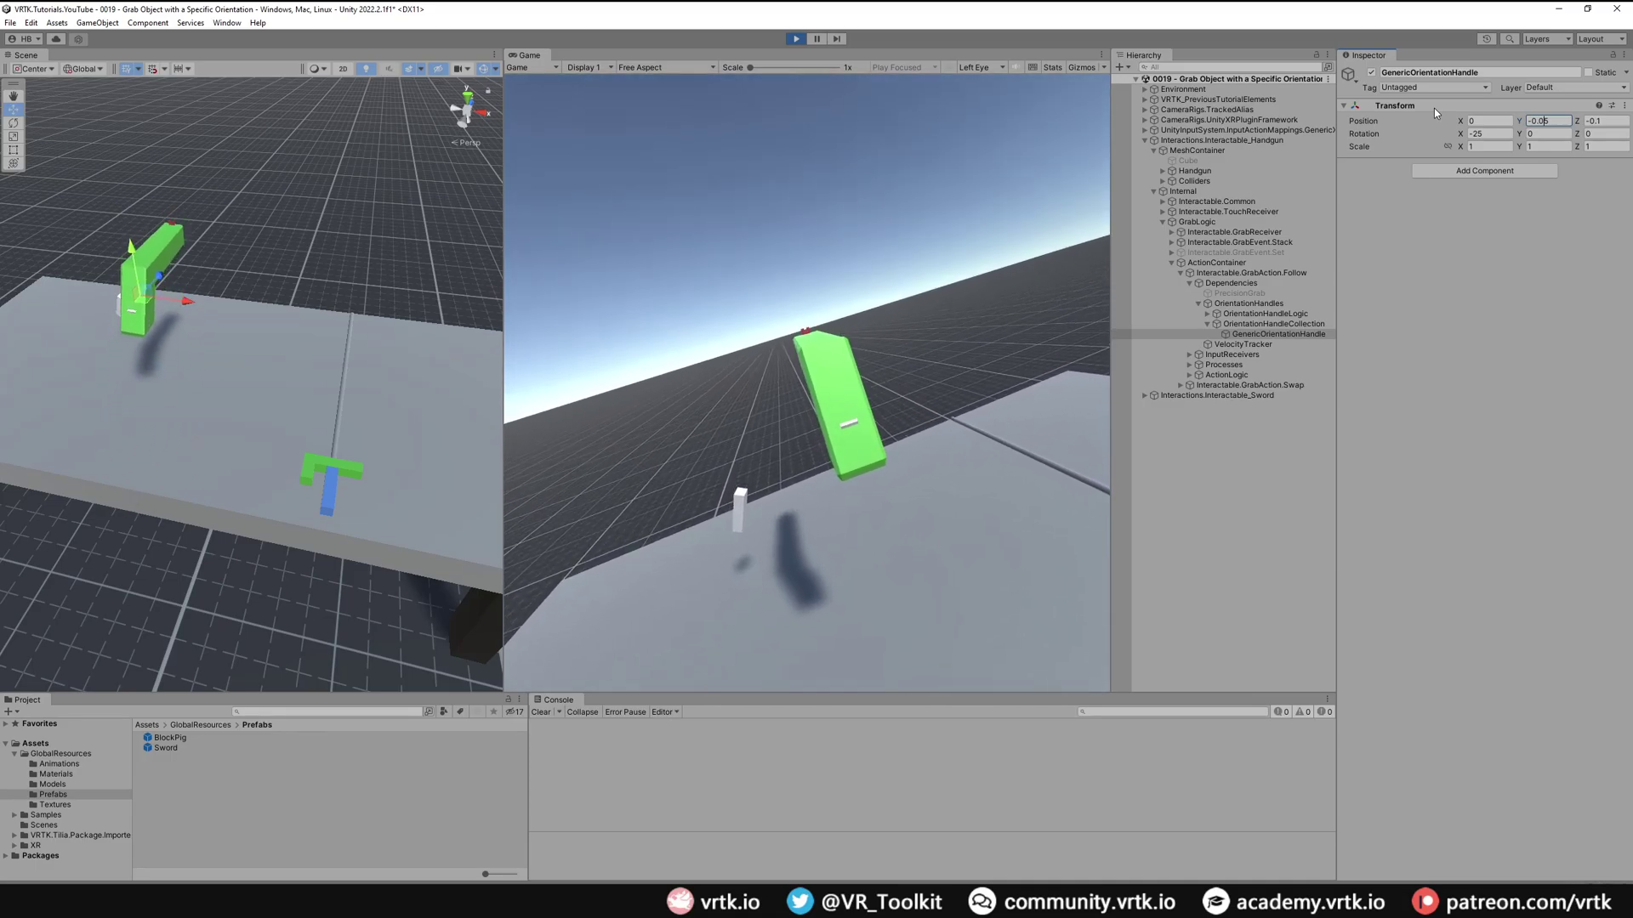
{"action": "key", "text": "Tab"}
{"action": "type", "text": "-0.05"}
{"action": "left_click", "coordinate": [1319, 334]}
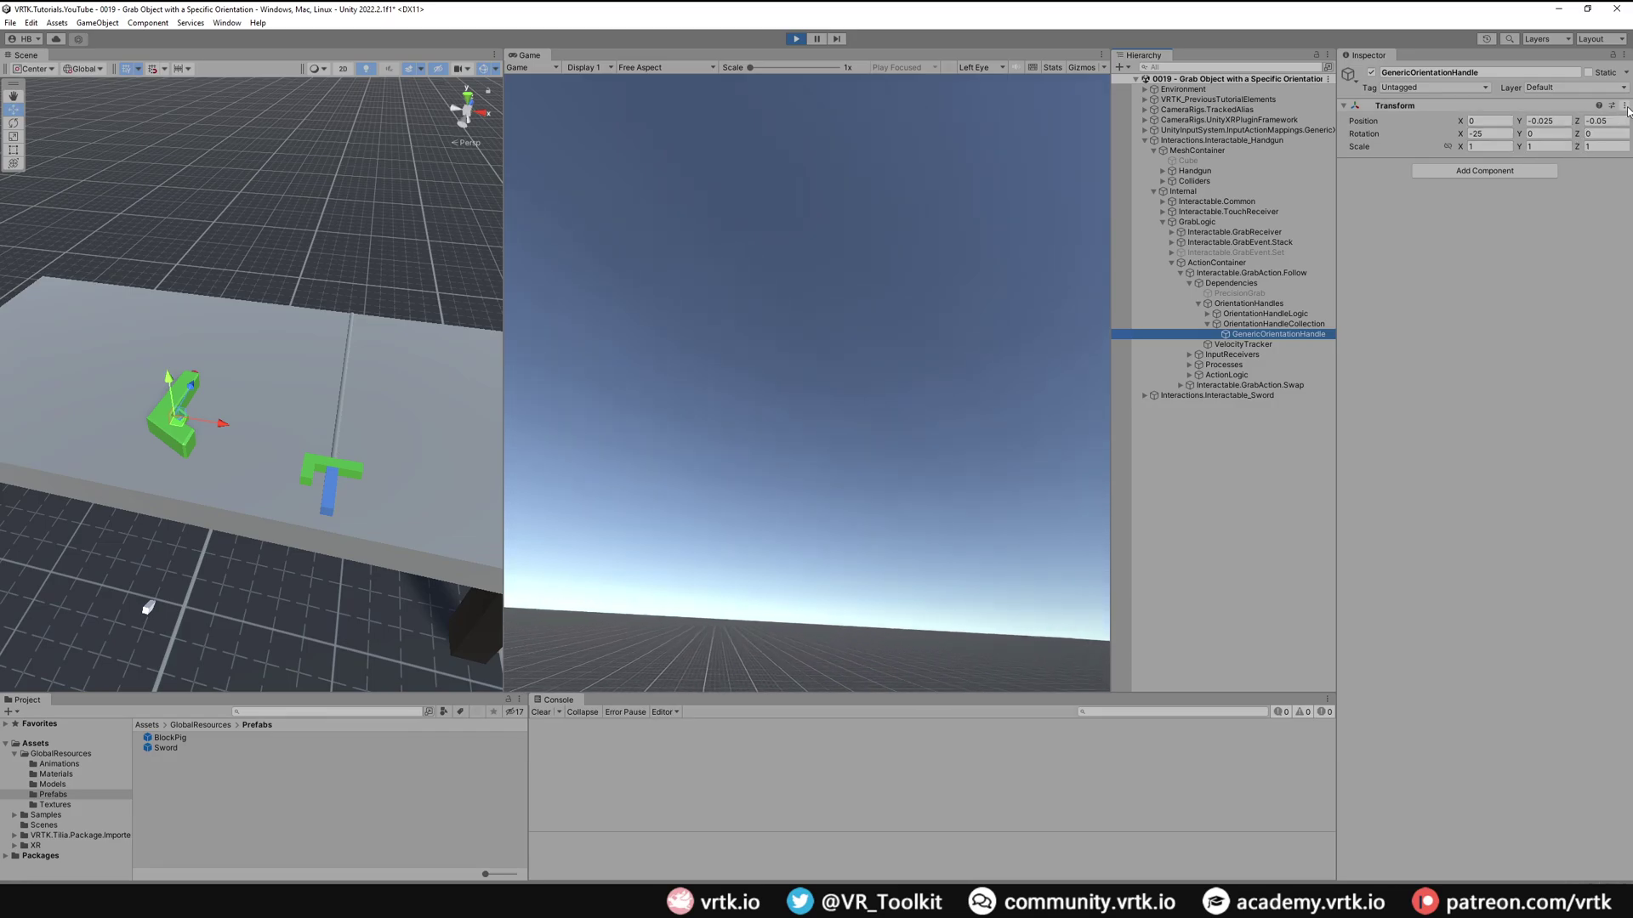
Copy the handle's tuned Transform component and exit play mode.
{"action": "left_click", "coordinate": [1625, 107]}
{"action": "mouse_move", "coordinate": [1530, 208]}
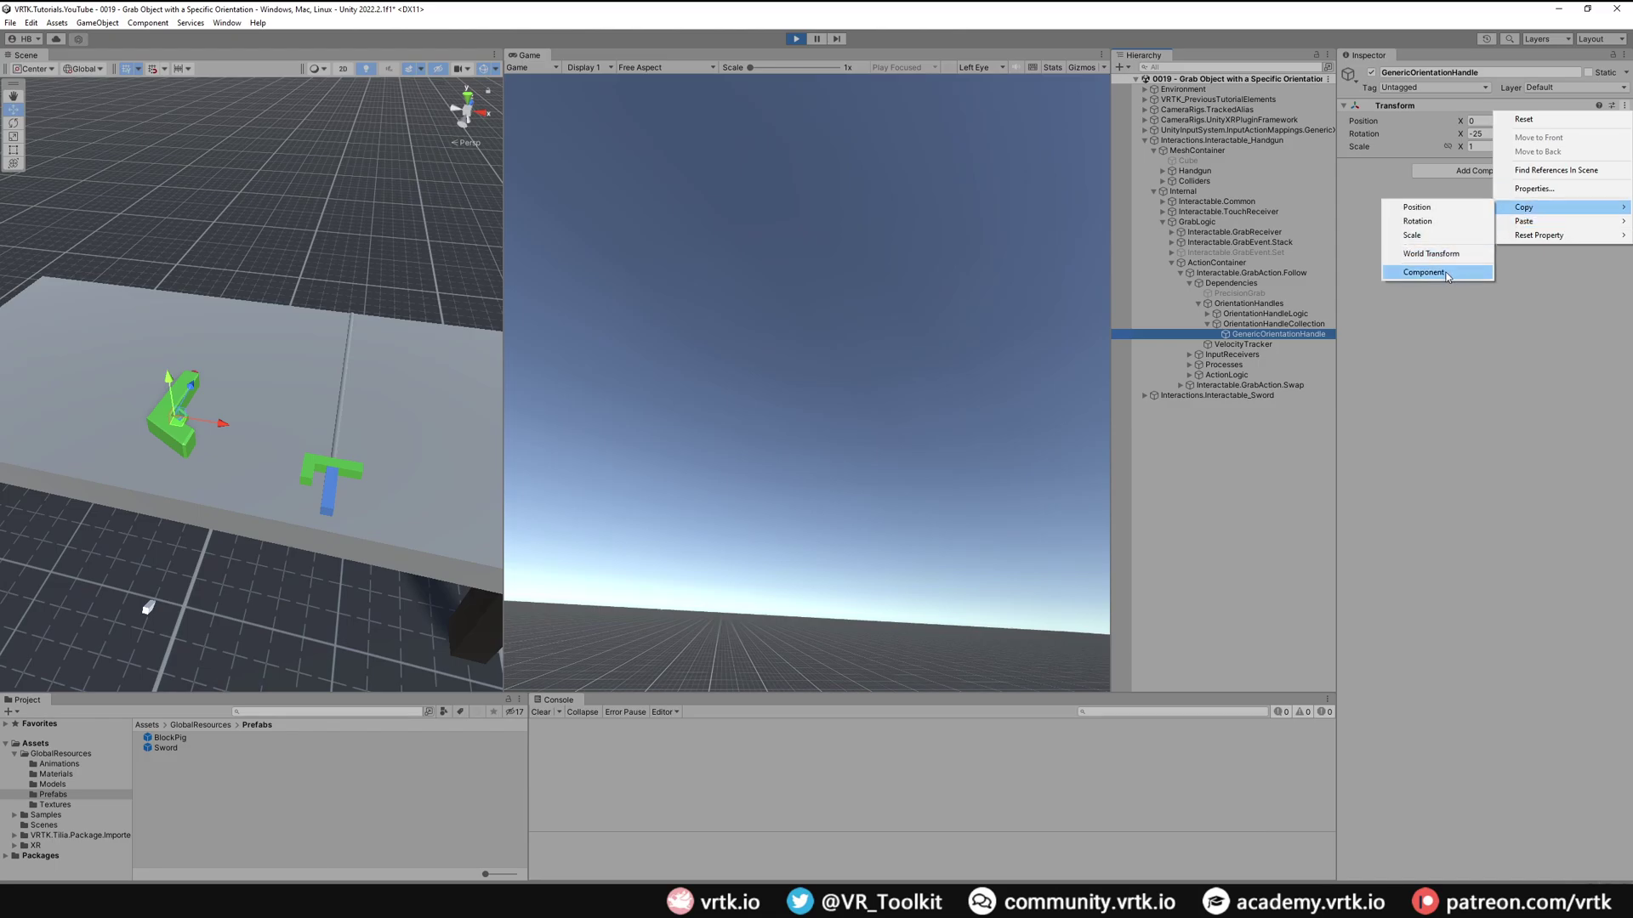
{"action": "left_click", "coordinate": [1446, 273]}
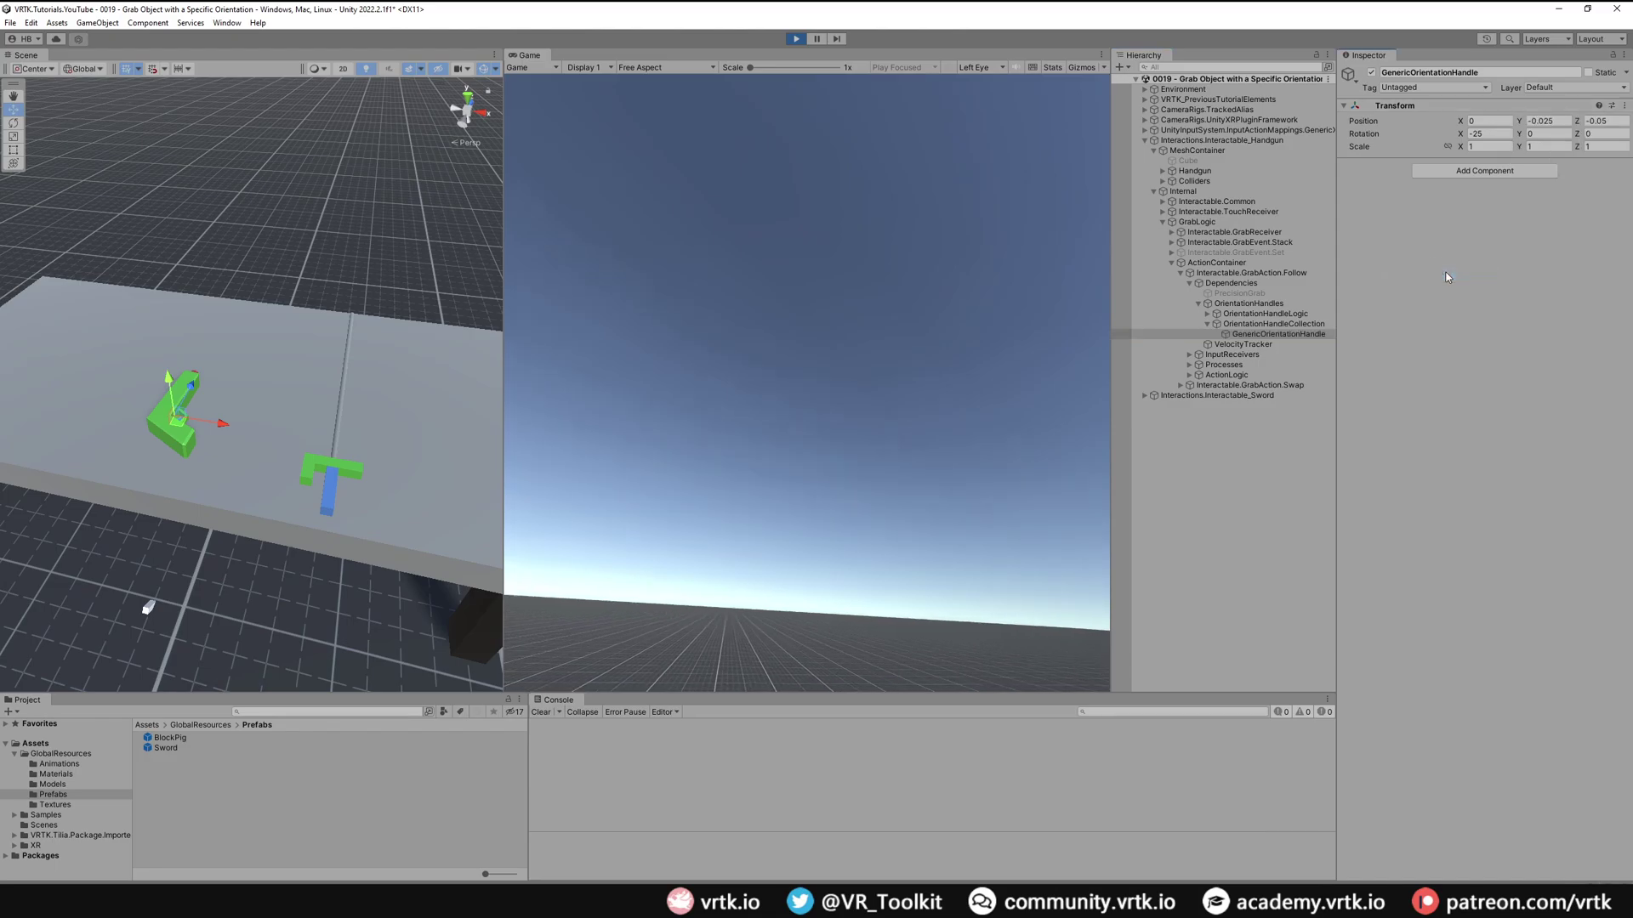
{"action": "left_click", "coordinate": [795, 38]}
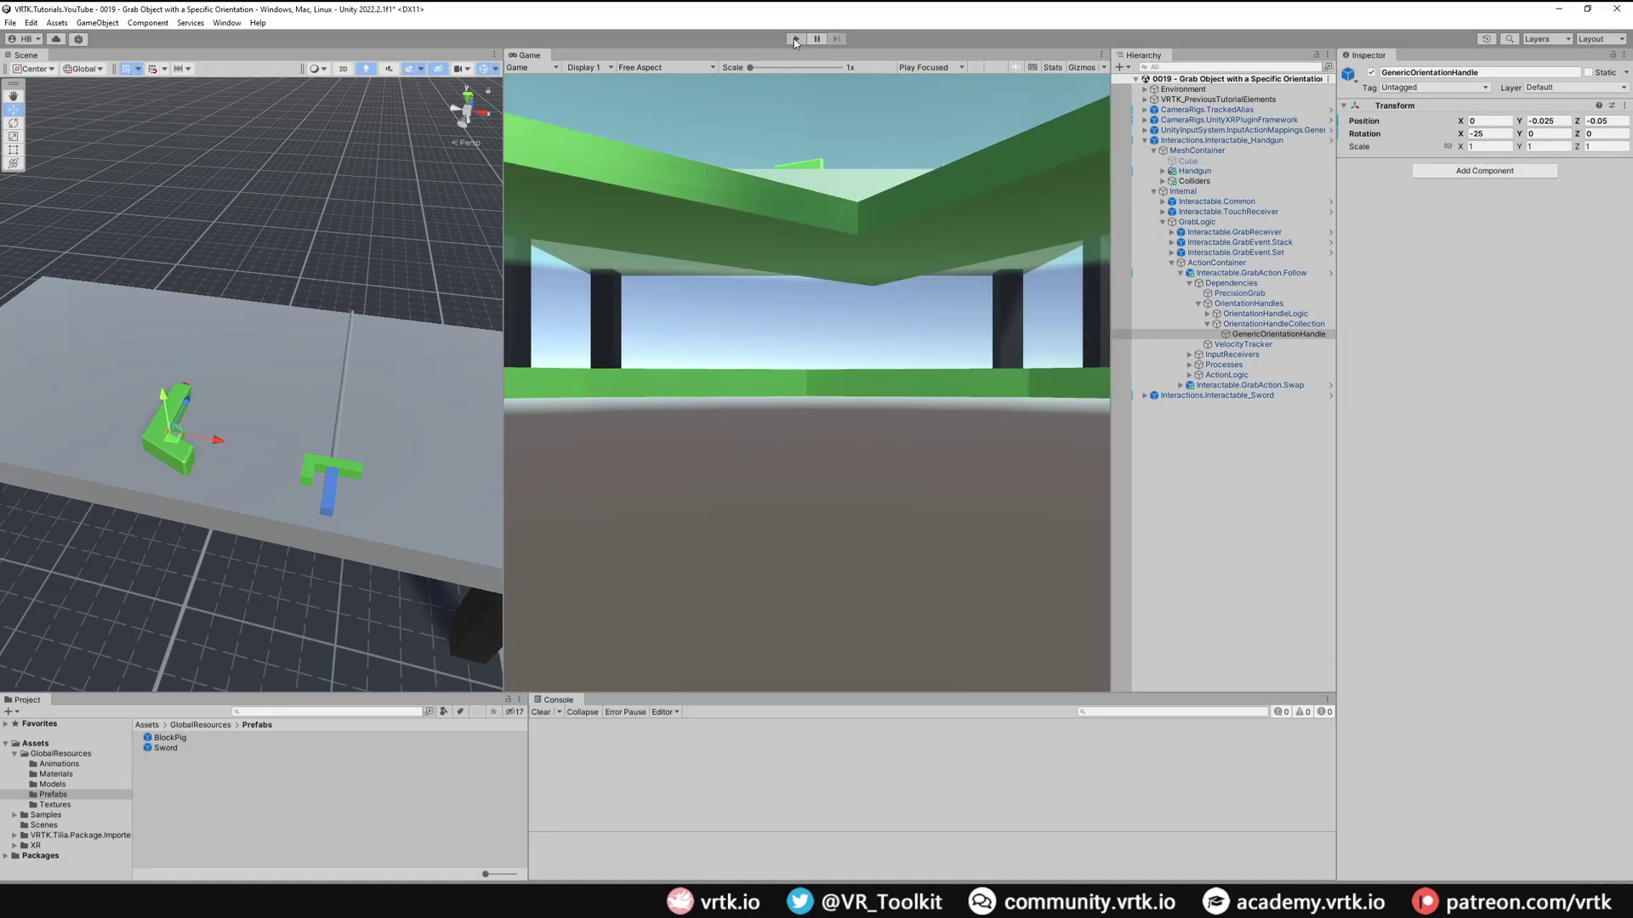
Paste the copied Transform values onto the handle and collapse the handgun's hierarchy.
{"action": "left_click", "coordinate": [1626, 106]}
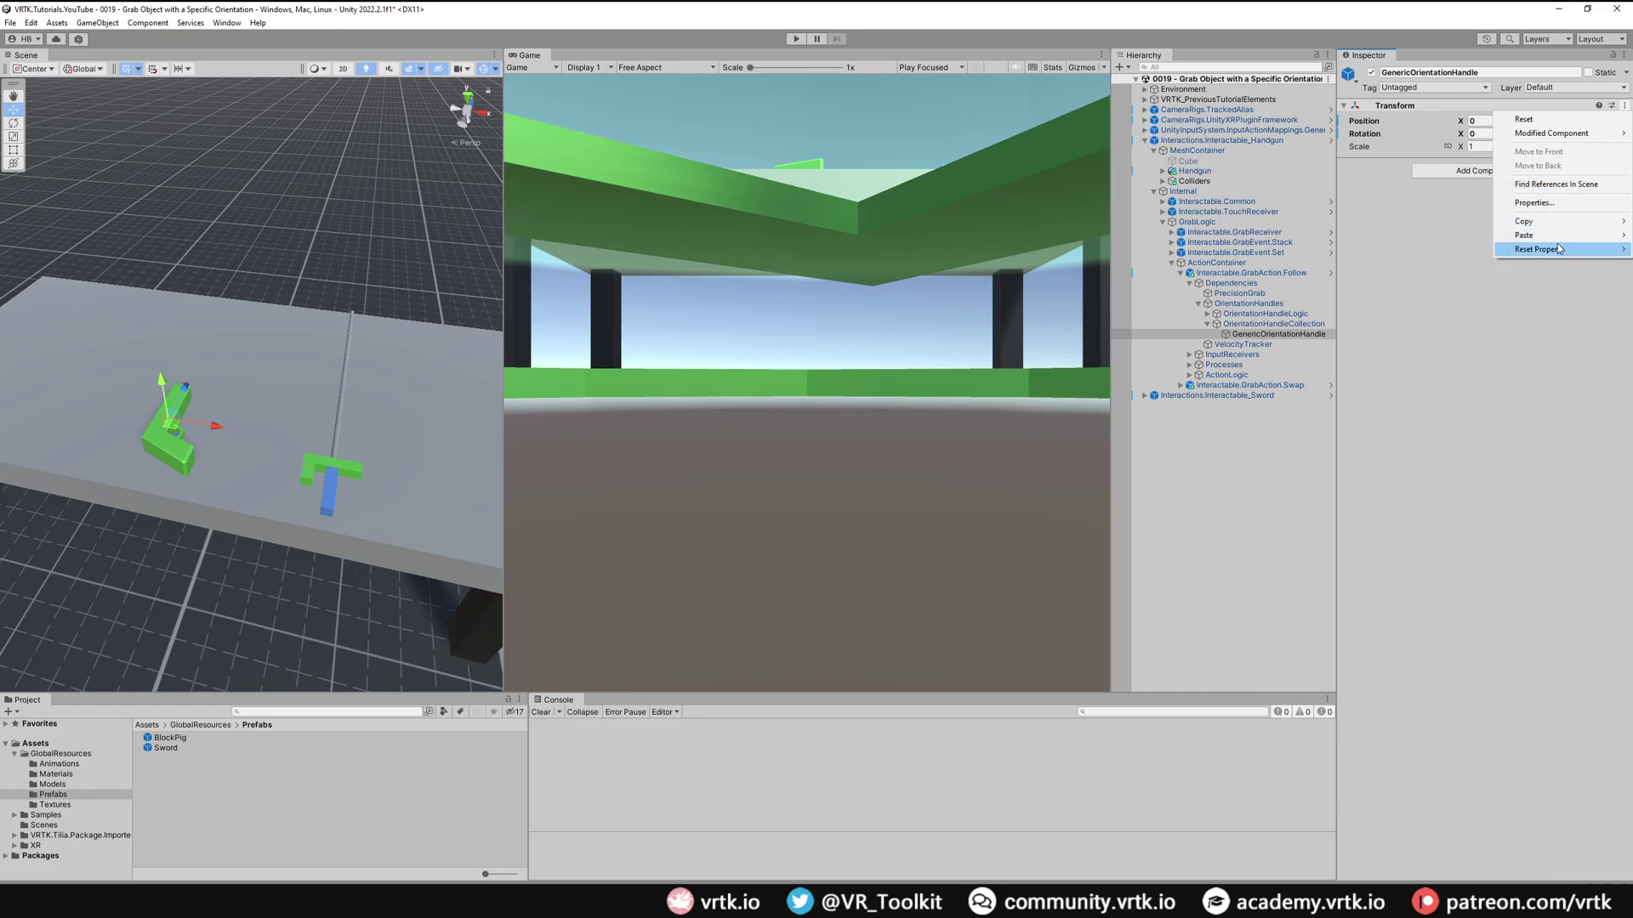
{"action": "mouse_move", "coordinate": [1558, 249]}
{"action": "left_click", "coordinate": [1441, 314]}
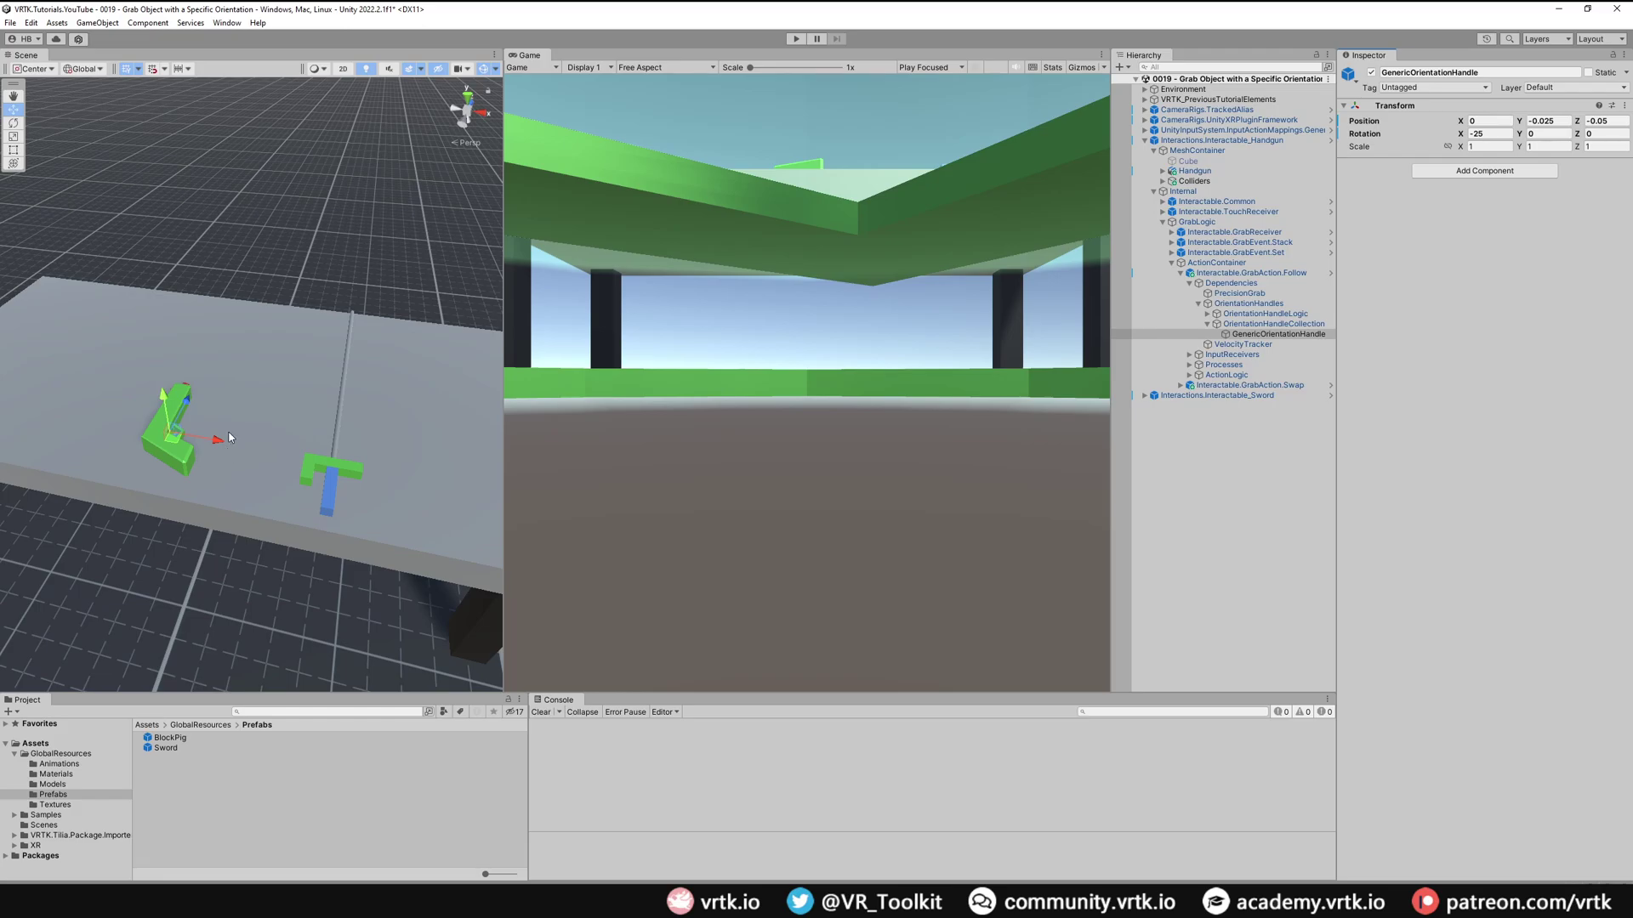
{"action": "left_click", "coordinate": [1146, 145]}
{"action": "left_click", "coordinate": [1145, 141]}
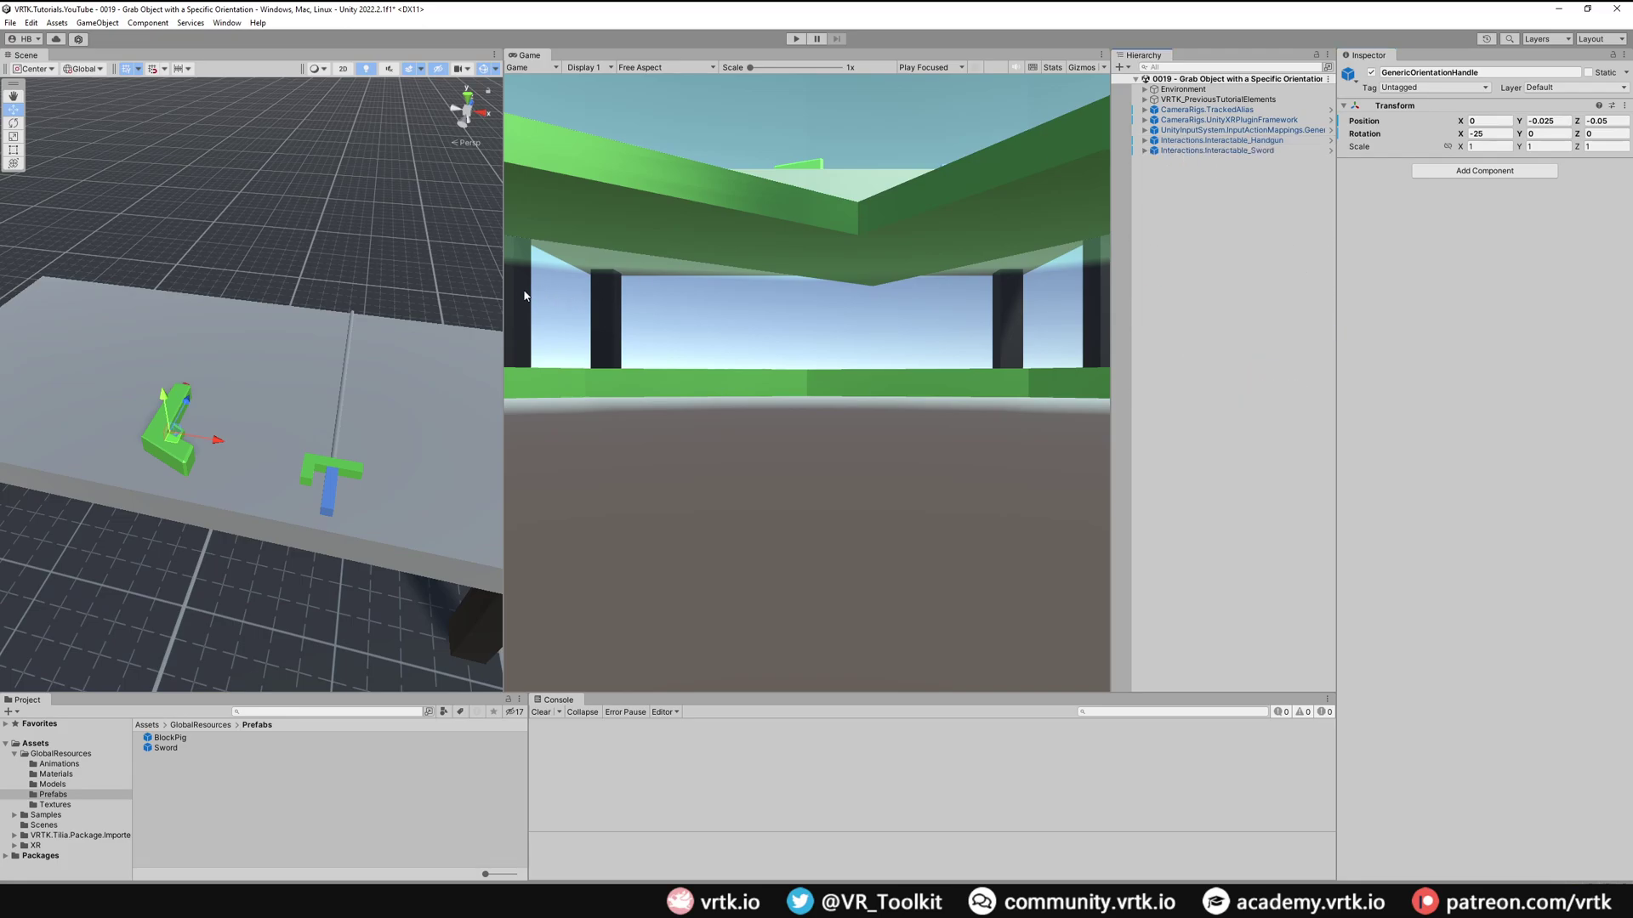
Select Interactable_Sword, set its Grab Offset to Orientation Handle and show its handle container.
{"action": "left_click_drag", "start_coordinate": [504, 289], "coordinate": [839, 289]}
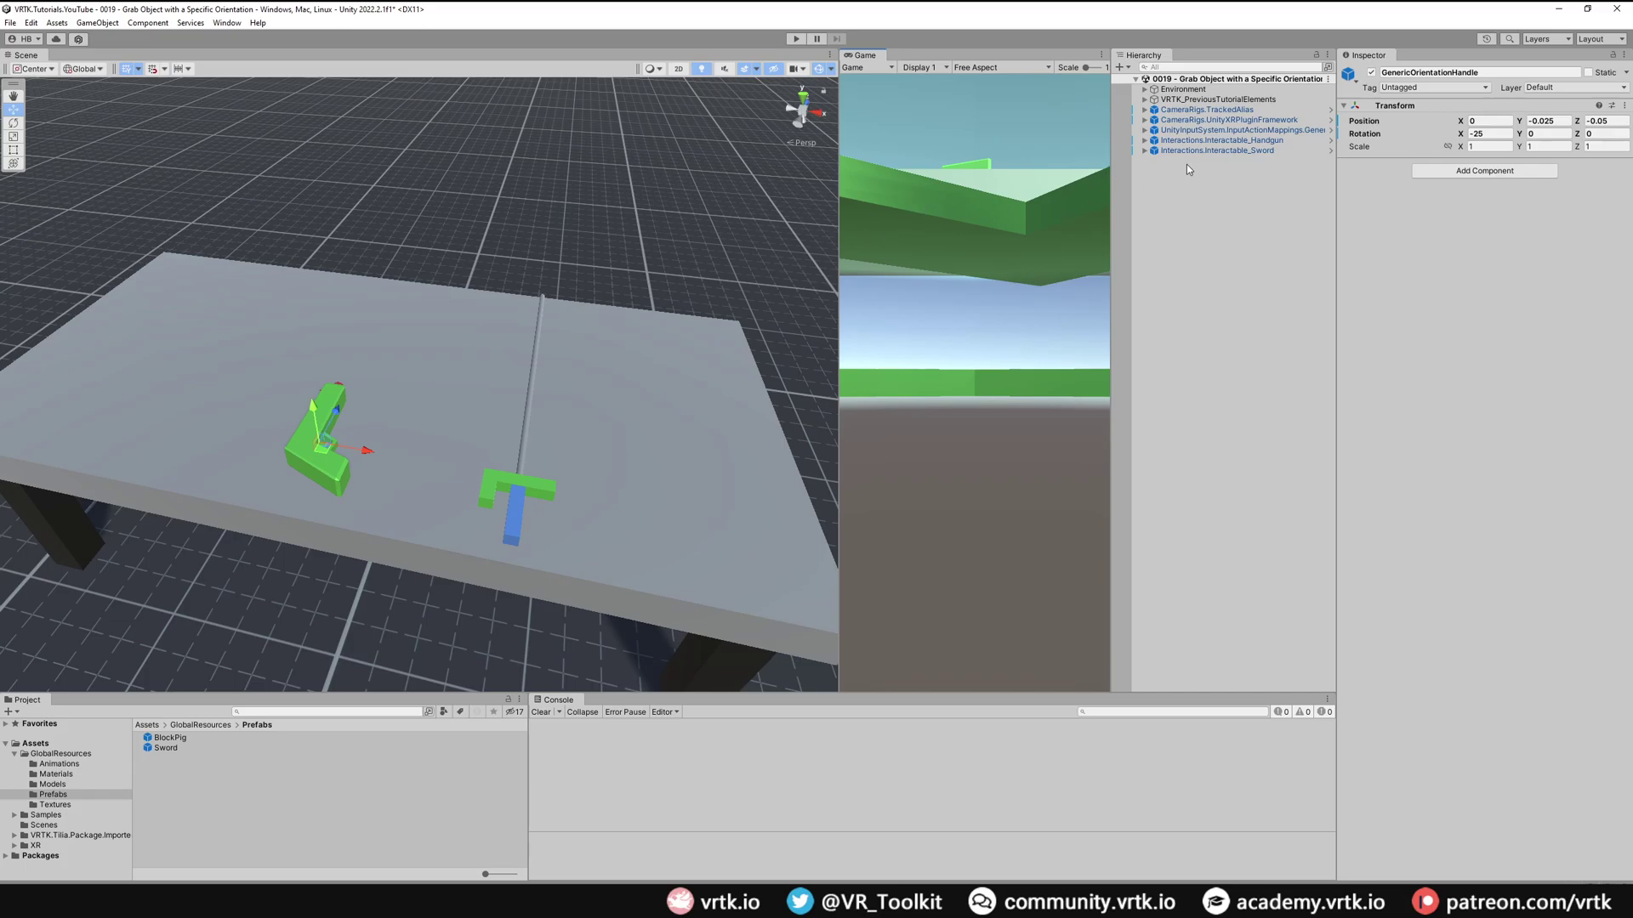
{"action": "left_click", "coordinate": [1219, 151]}
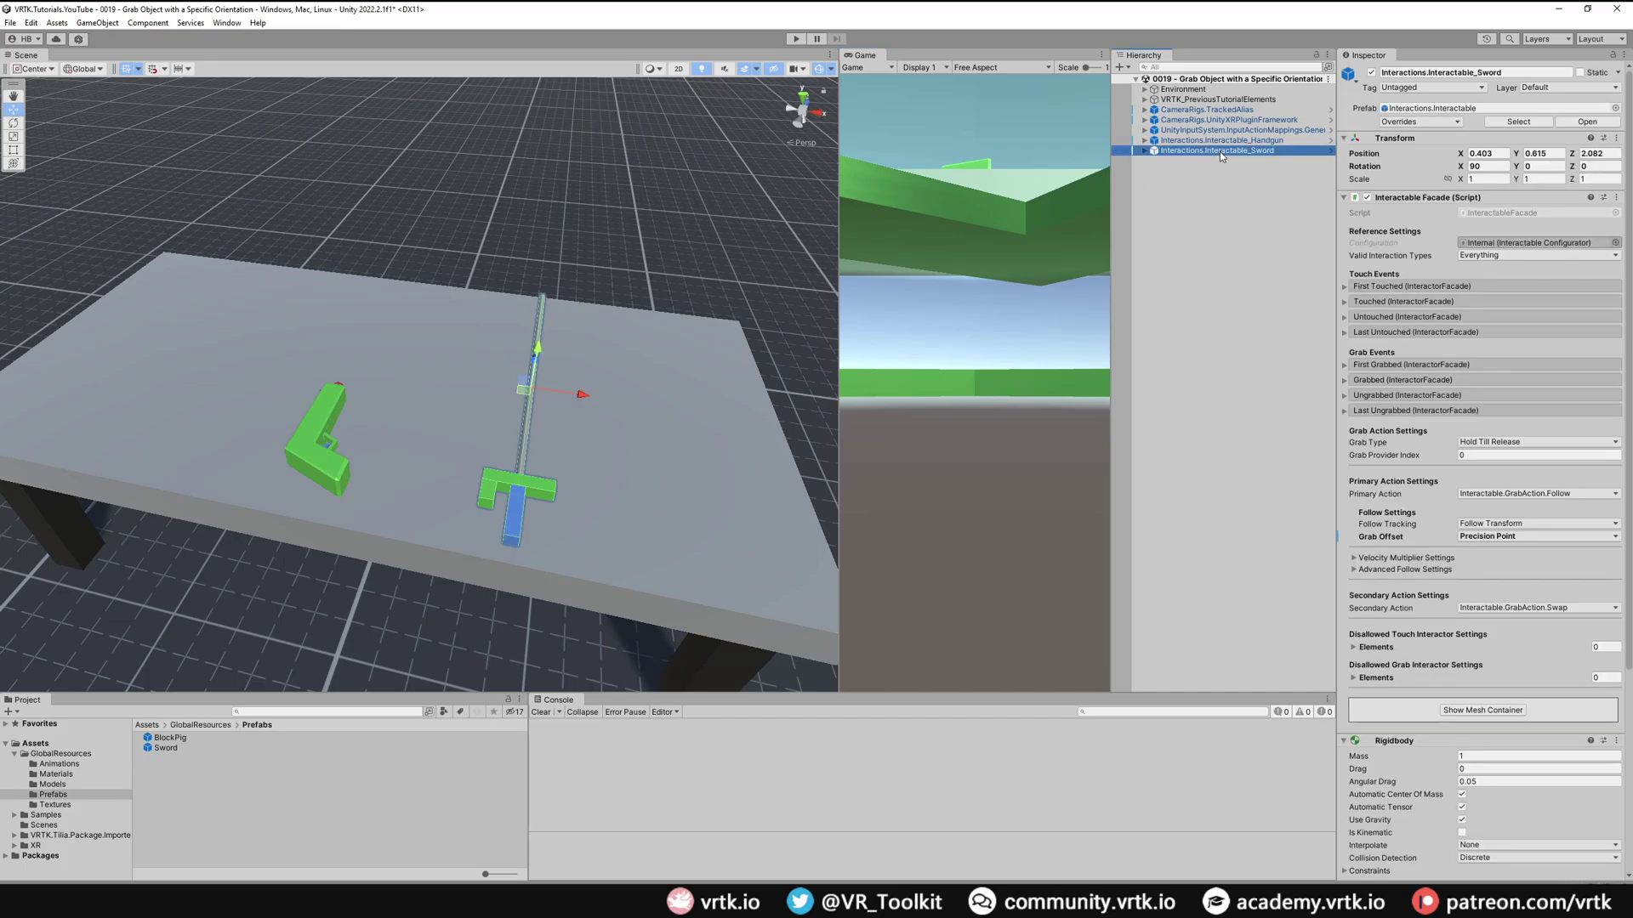
{"action": "left_click", "coordinate": [1471, 537]}
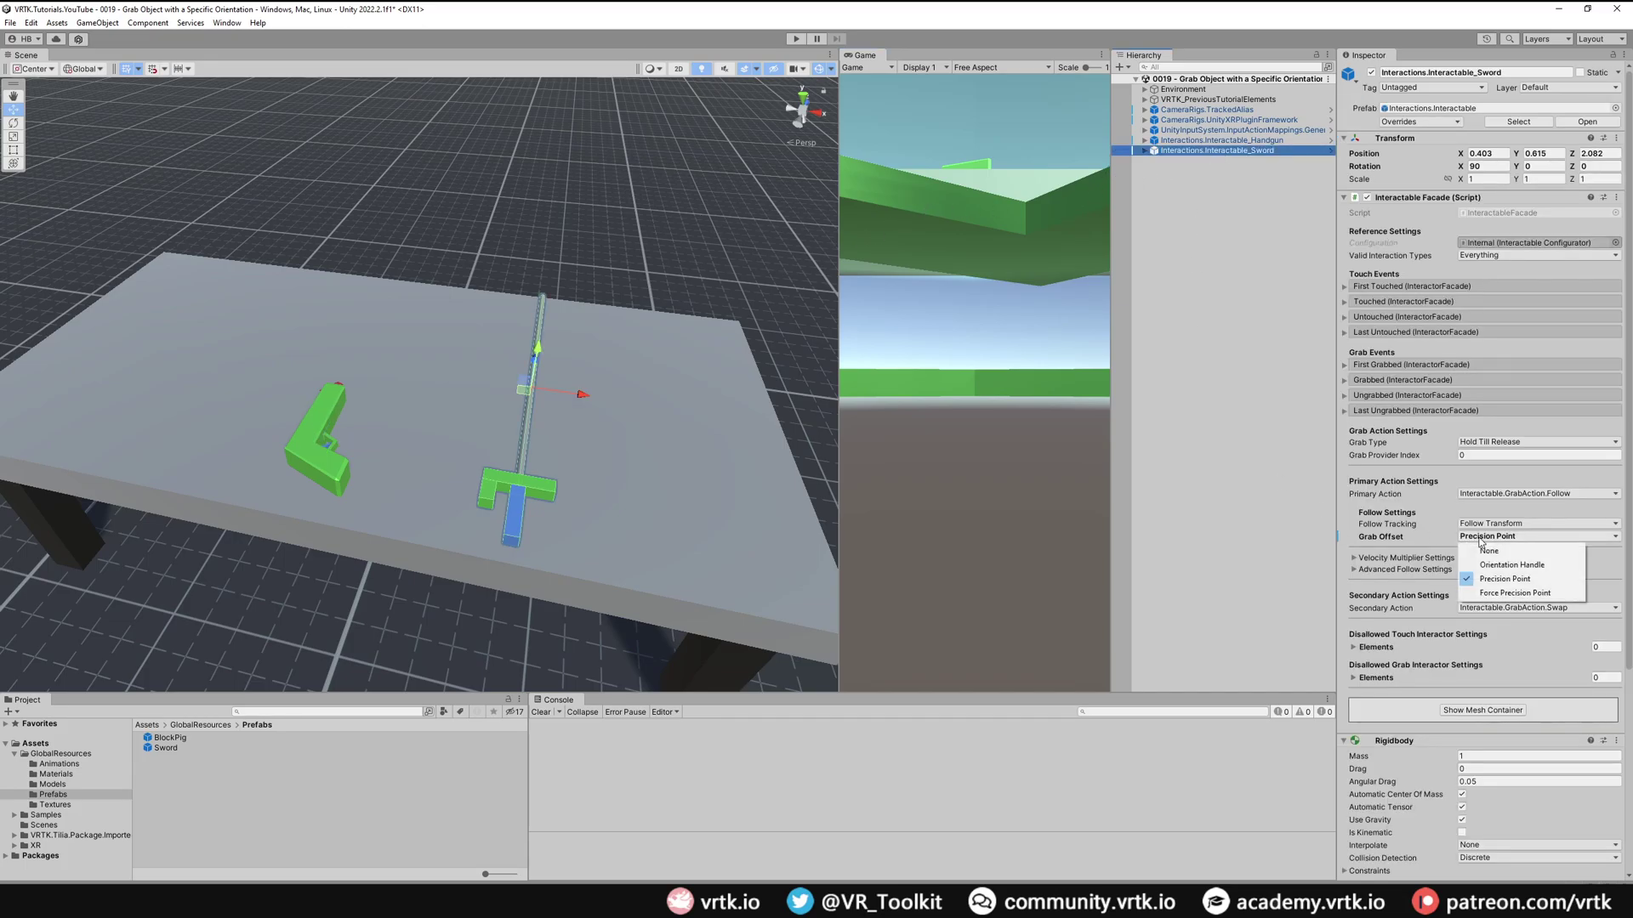
{"action": "left_click", "coordinate": [1535, 570]}
{"action": "left_click", "coordinate": [1543, 578]}
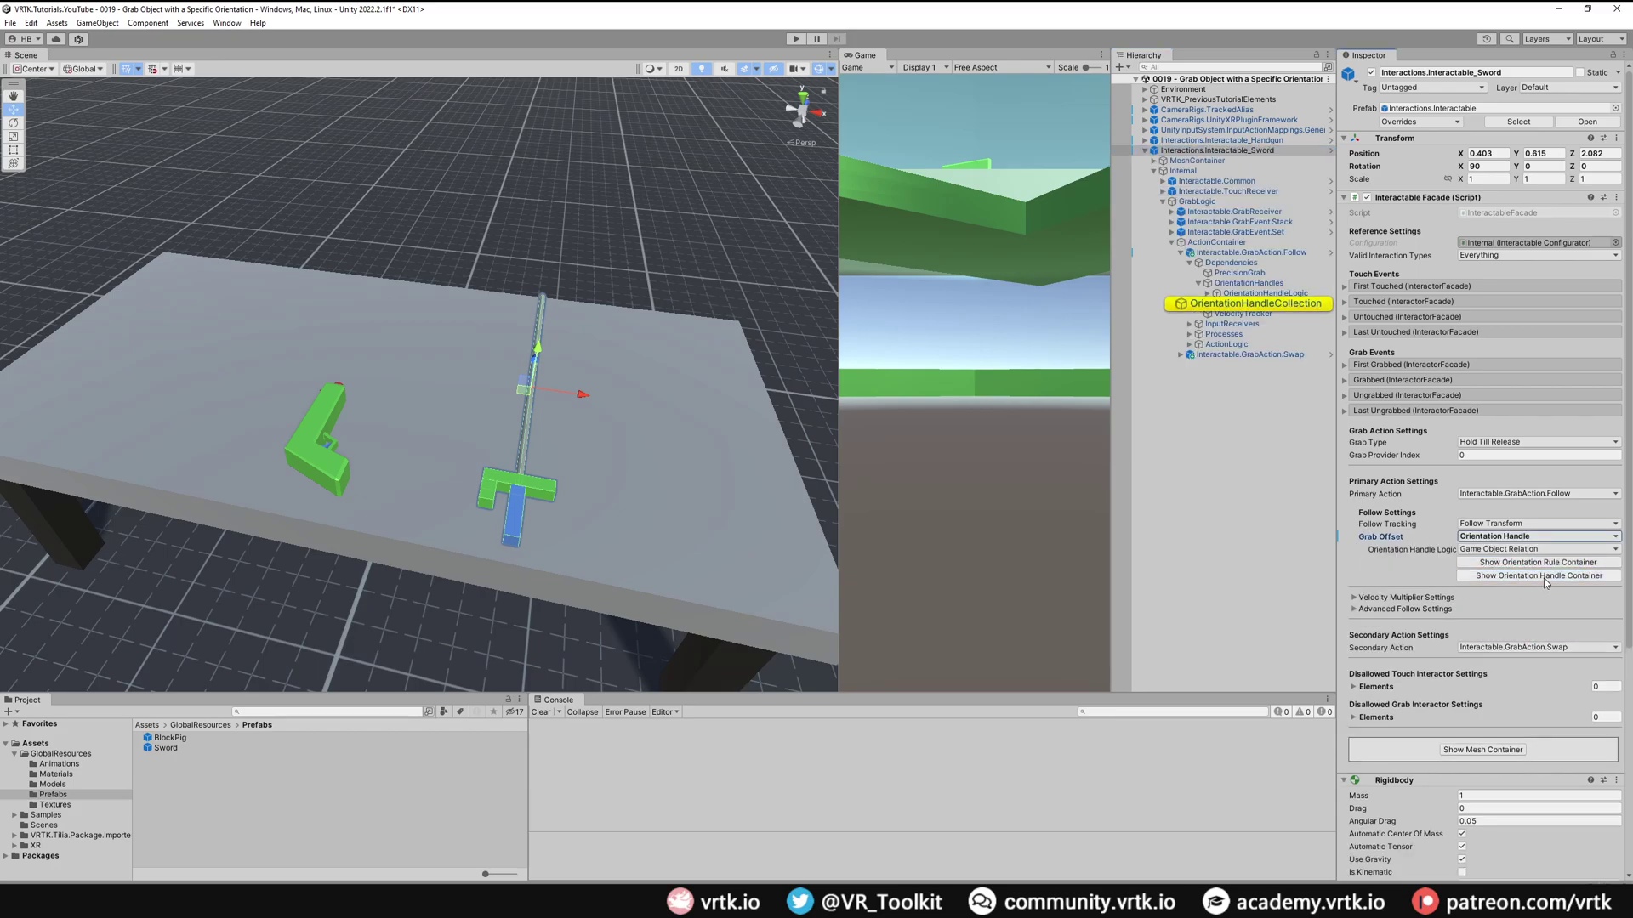
Select the sword's GenericOrientationHandle under OrientationHandleCollection, widen the Game view and start play.
{"action": "left_click", "coordinate": [1216, 304]}
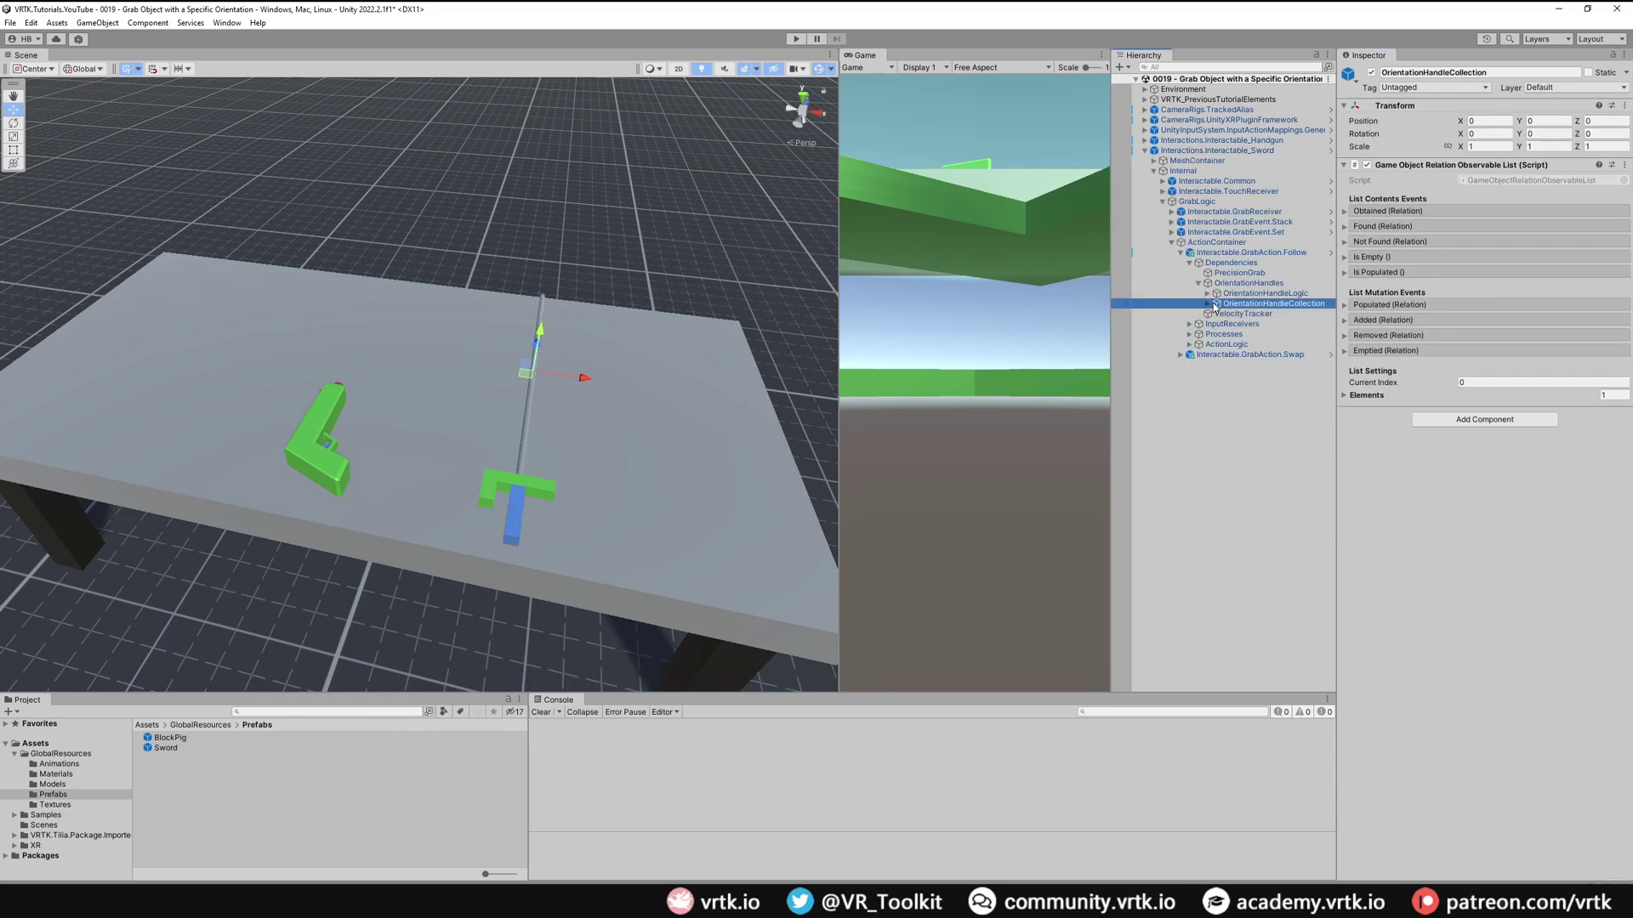
{"action": "left_click", "coordinate": [1209, 303]}
{"action": "left_click", "coordinate": [1278, 313]}
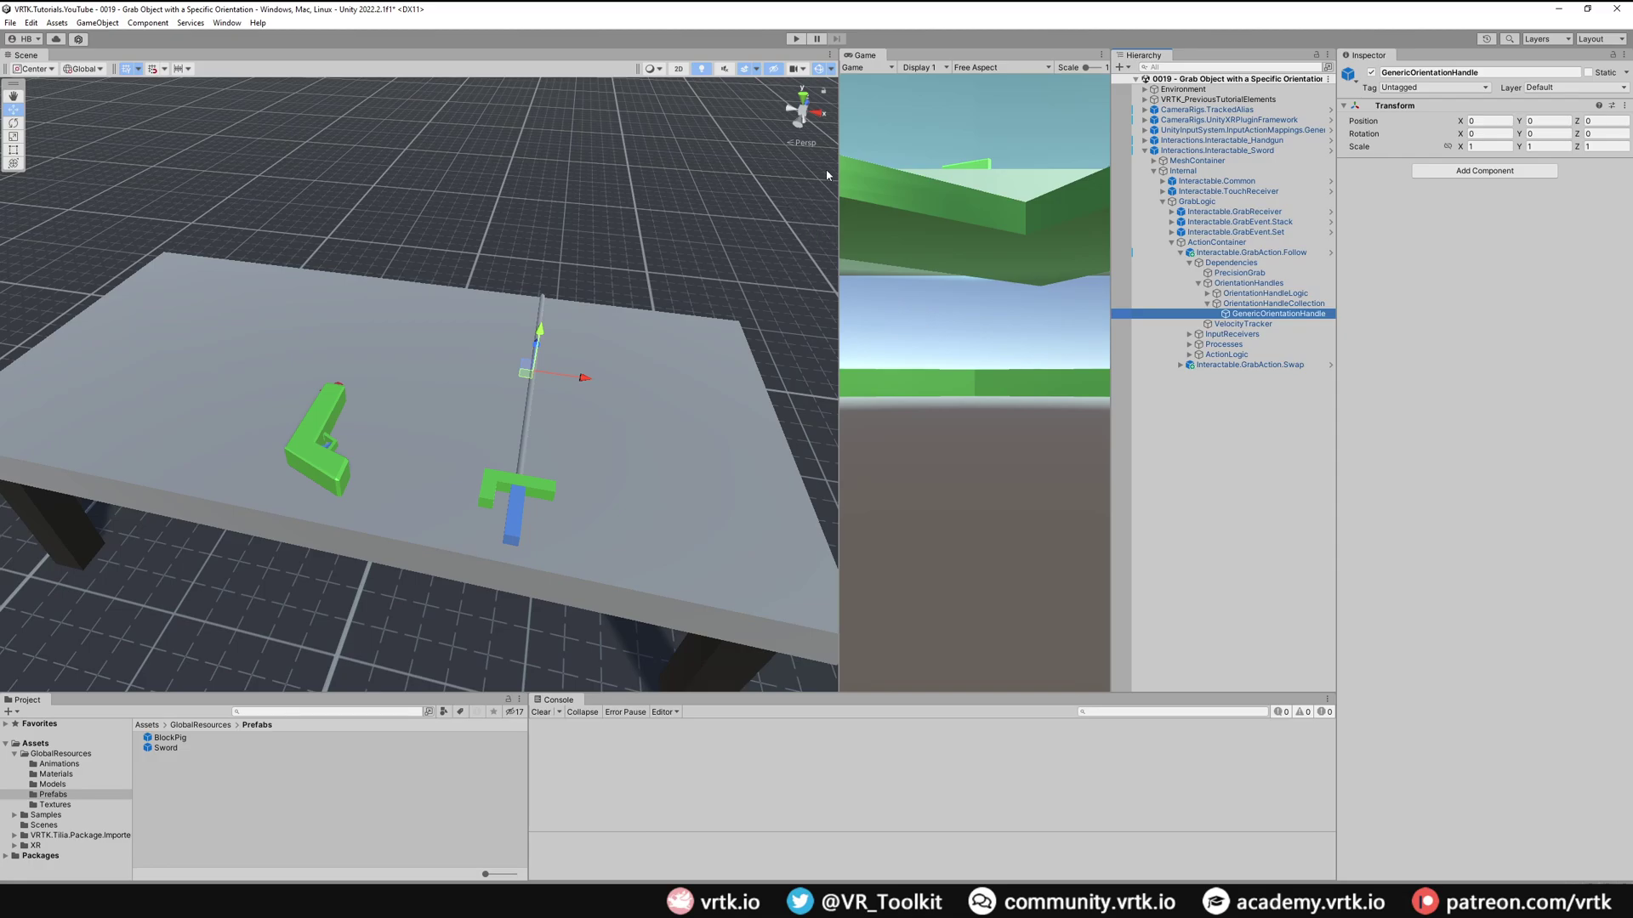
{"action": "left_click_drag", "start_coordinate": [838, 150], "coordinate": [641, 158]}
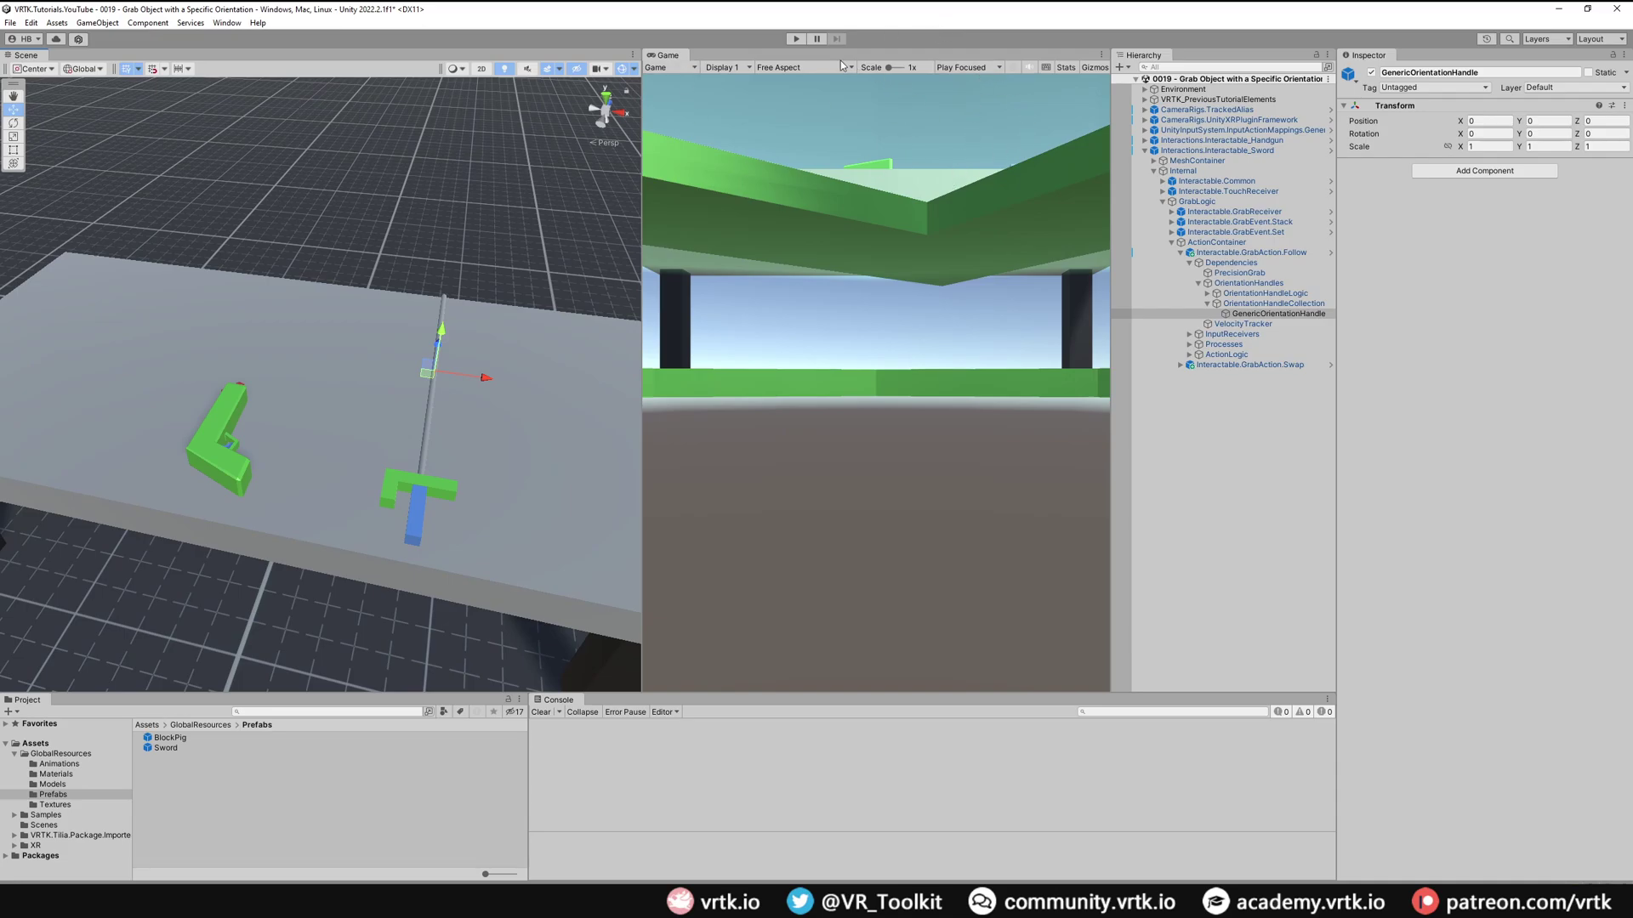
{"action": "left_click", "coordinate": [793, 39]}
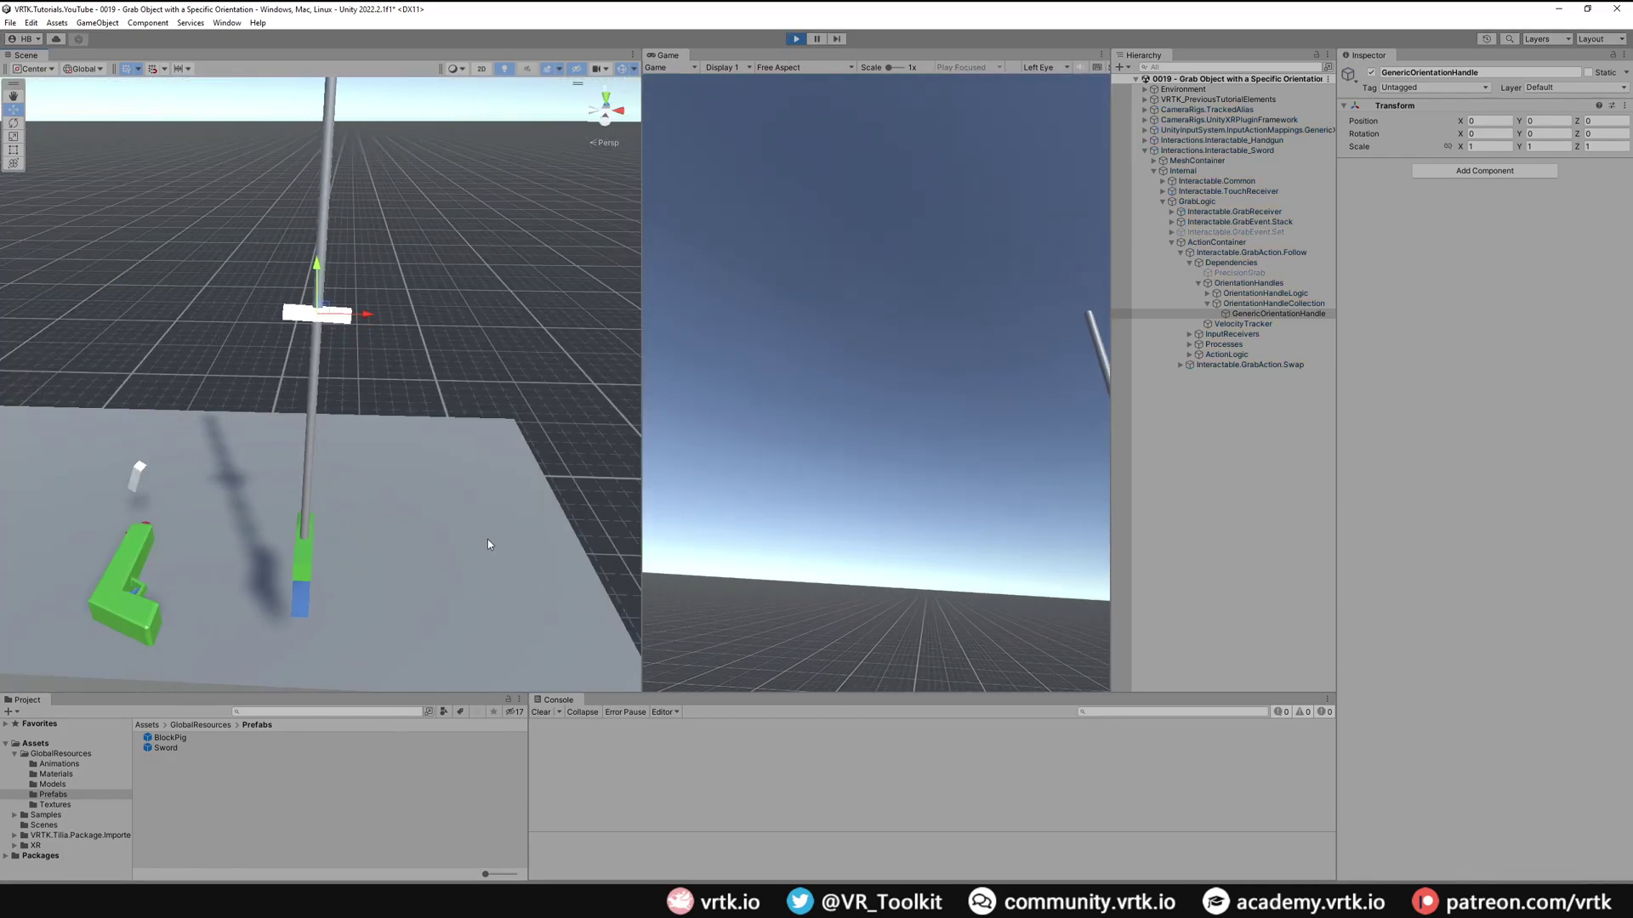
During play, set the sword handle's Position Y to -0.475 and Rotation X to -60.
{"action": "left_click", "coordinate": [1280, 314]}
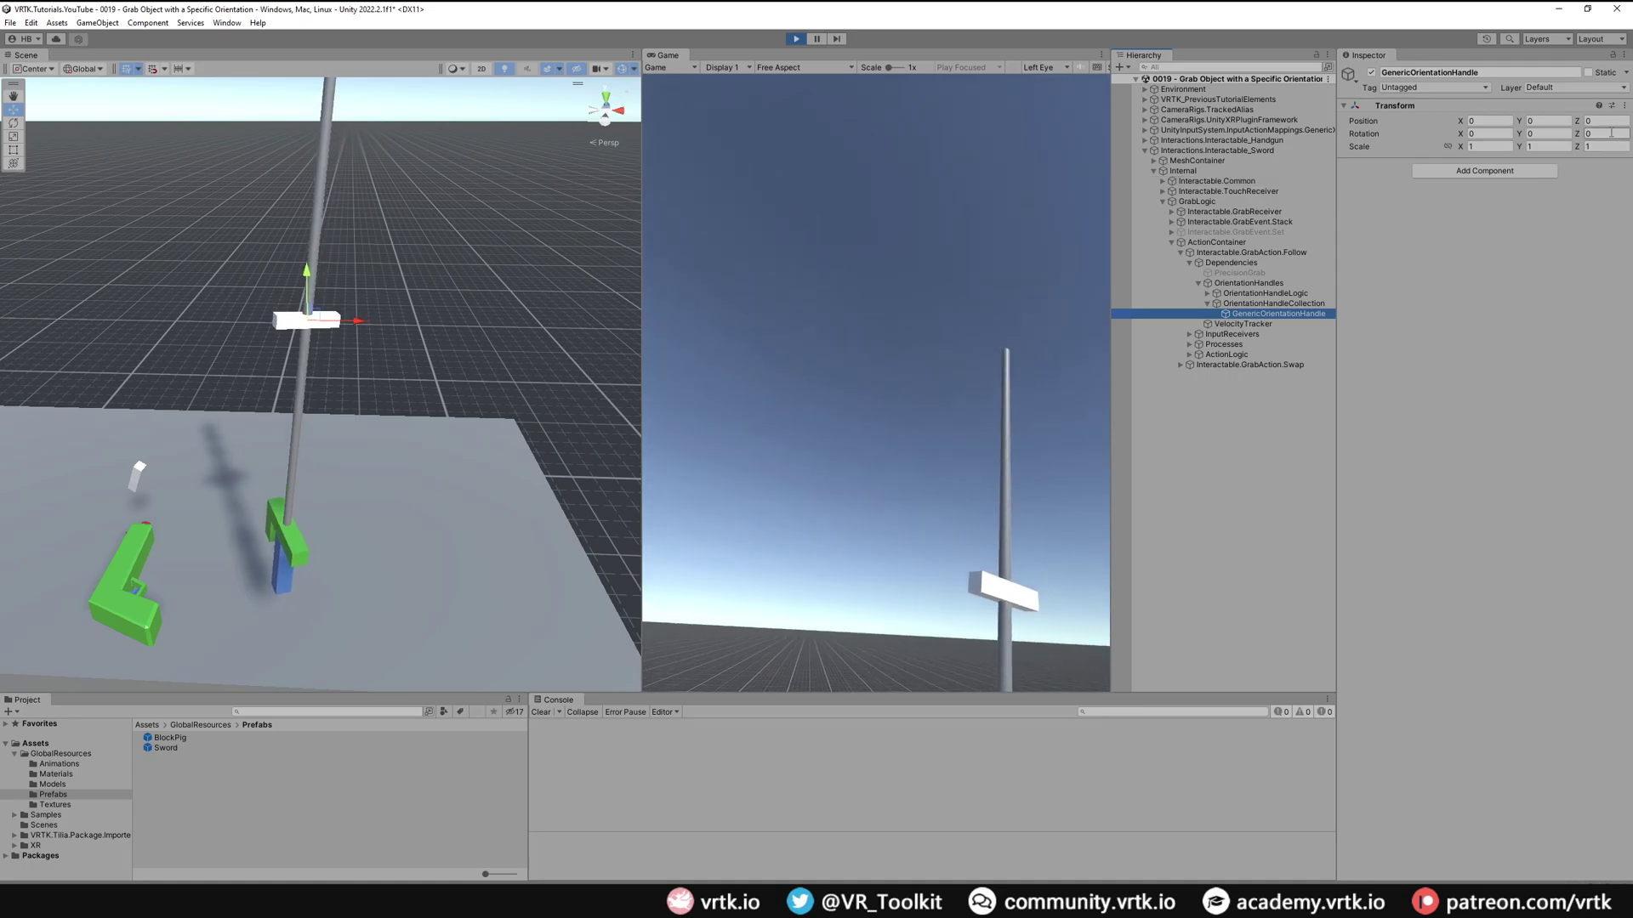
{"action": "left_click", "coordinate": [1546, 121]}
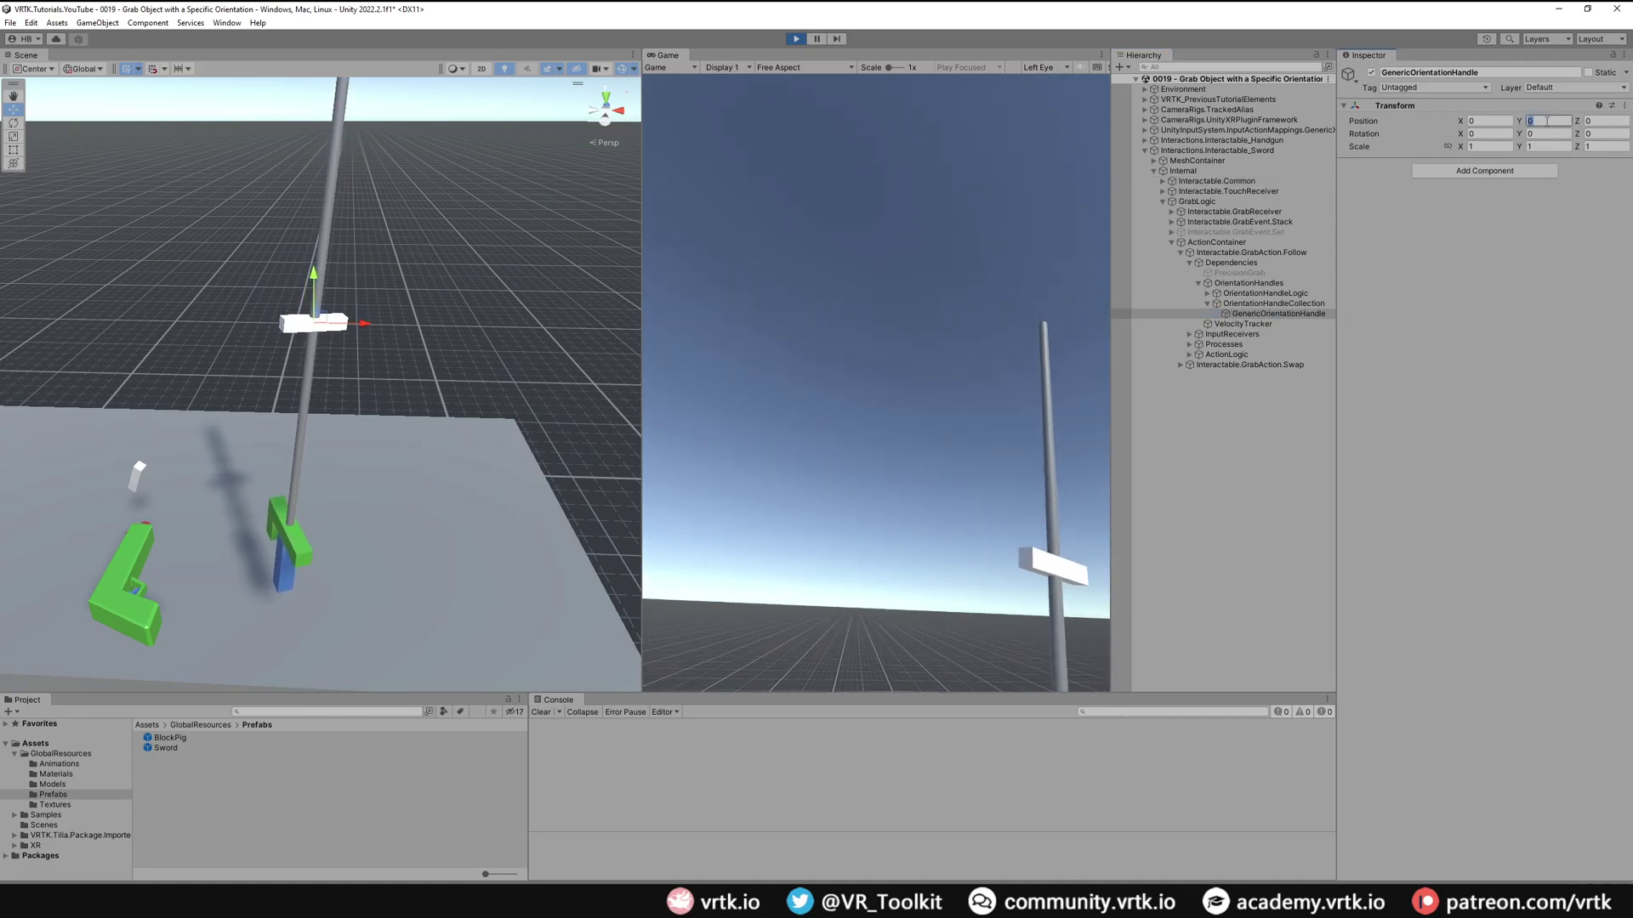
{"action": "type", "text": "-0.475"}
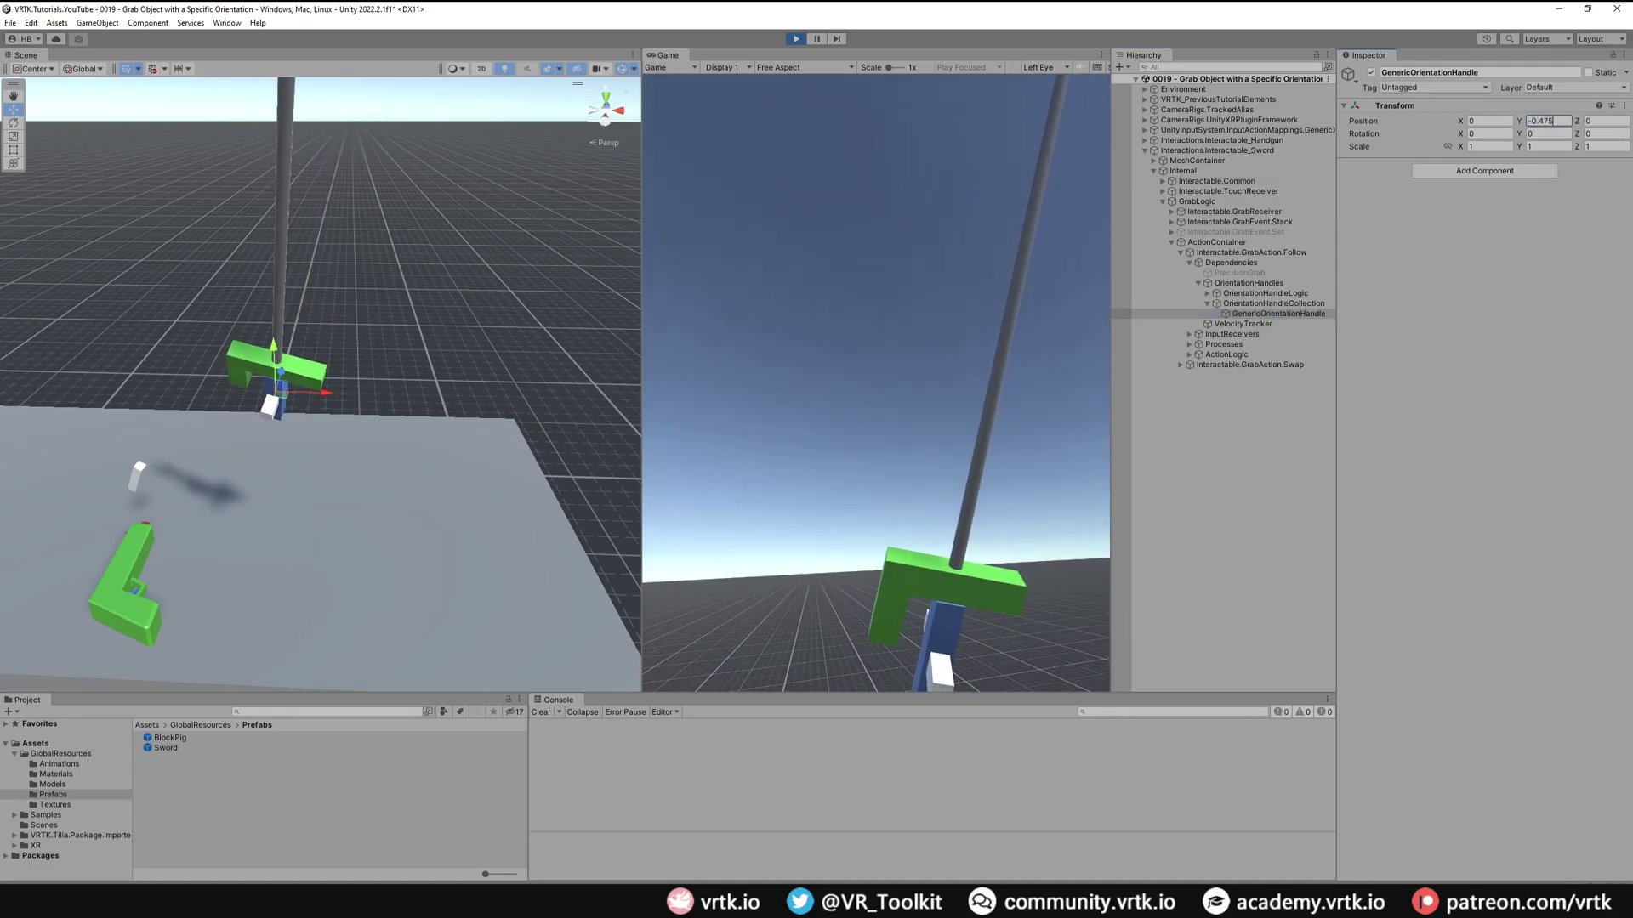
{"action": "left_click", "coordinate": [1480, 133]}
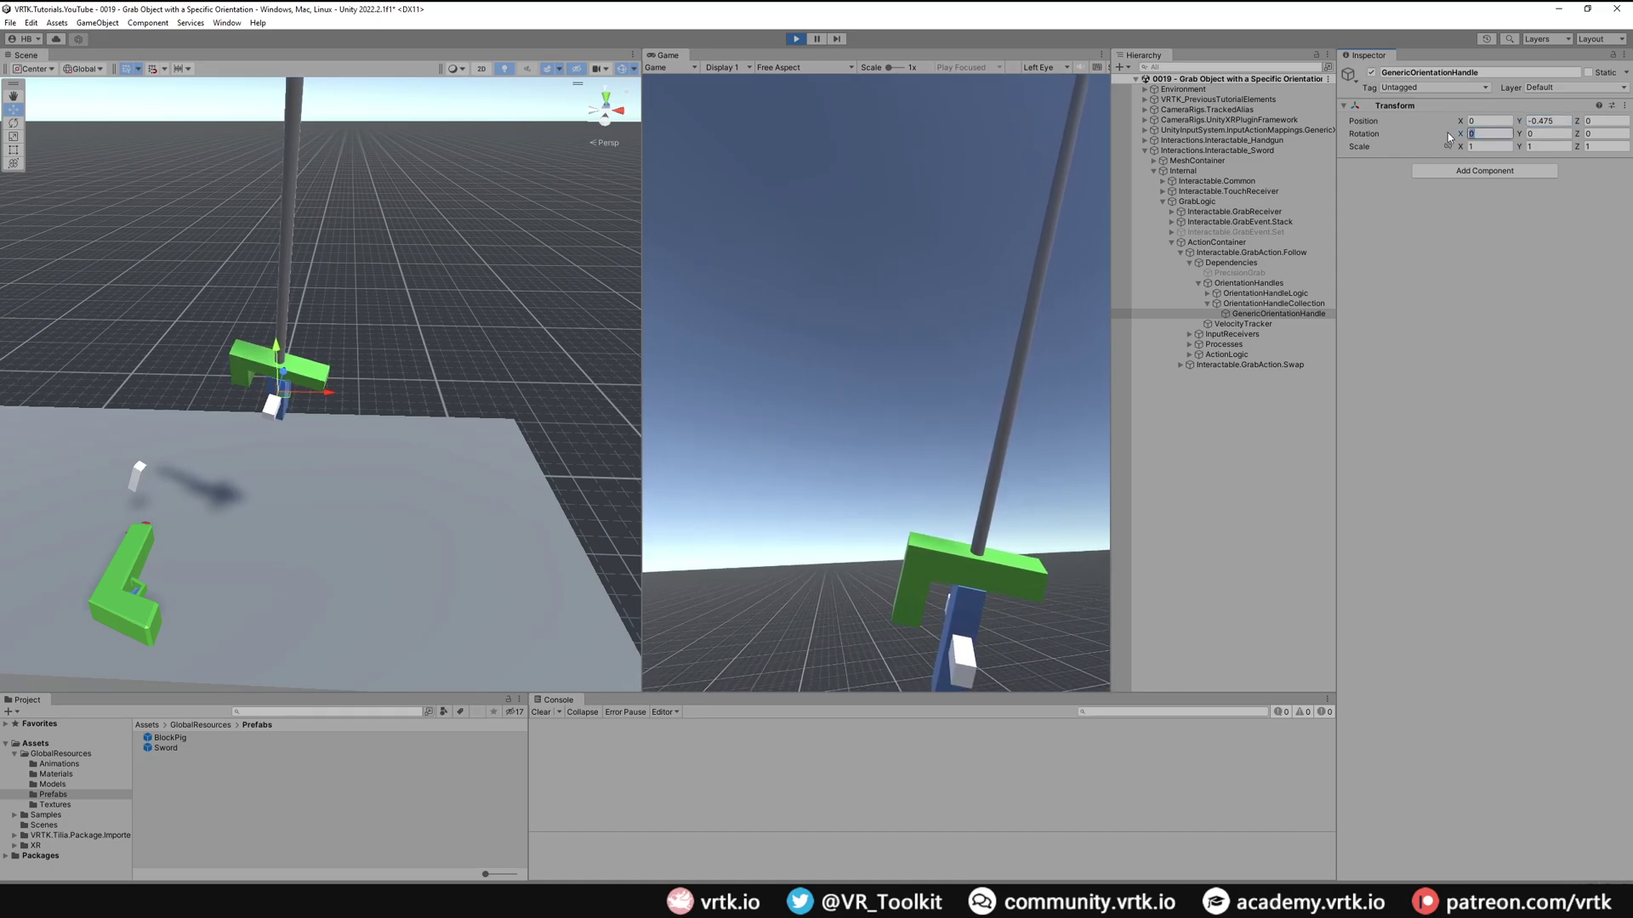
{"action": "type", "text": "10"}
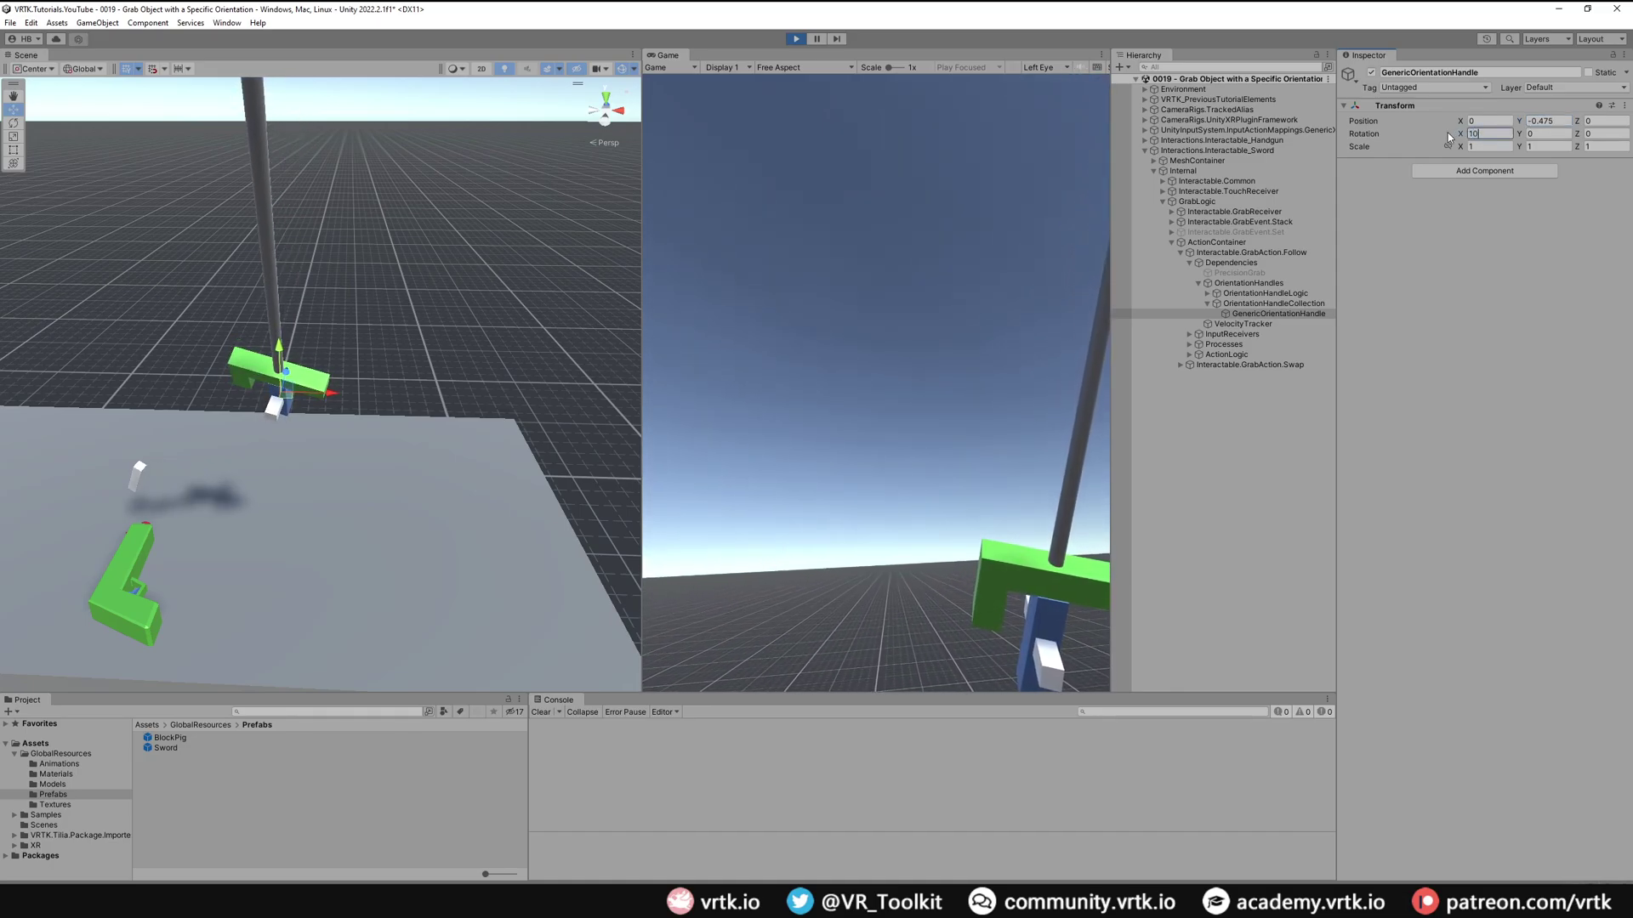
{"action": "key", "text": "BackSpace"}
{"action": "key", "text": "BackSpace"}
{"action": "type", "text": "-60"}
{"action": "key", "text": "Return"}
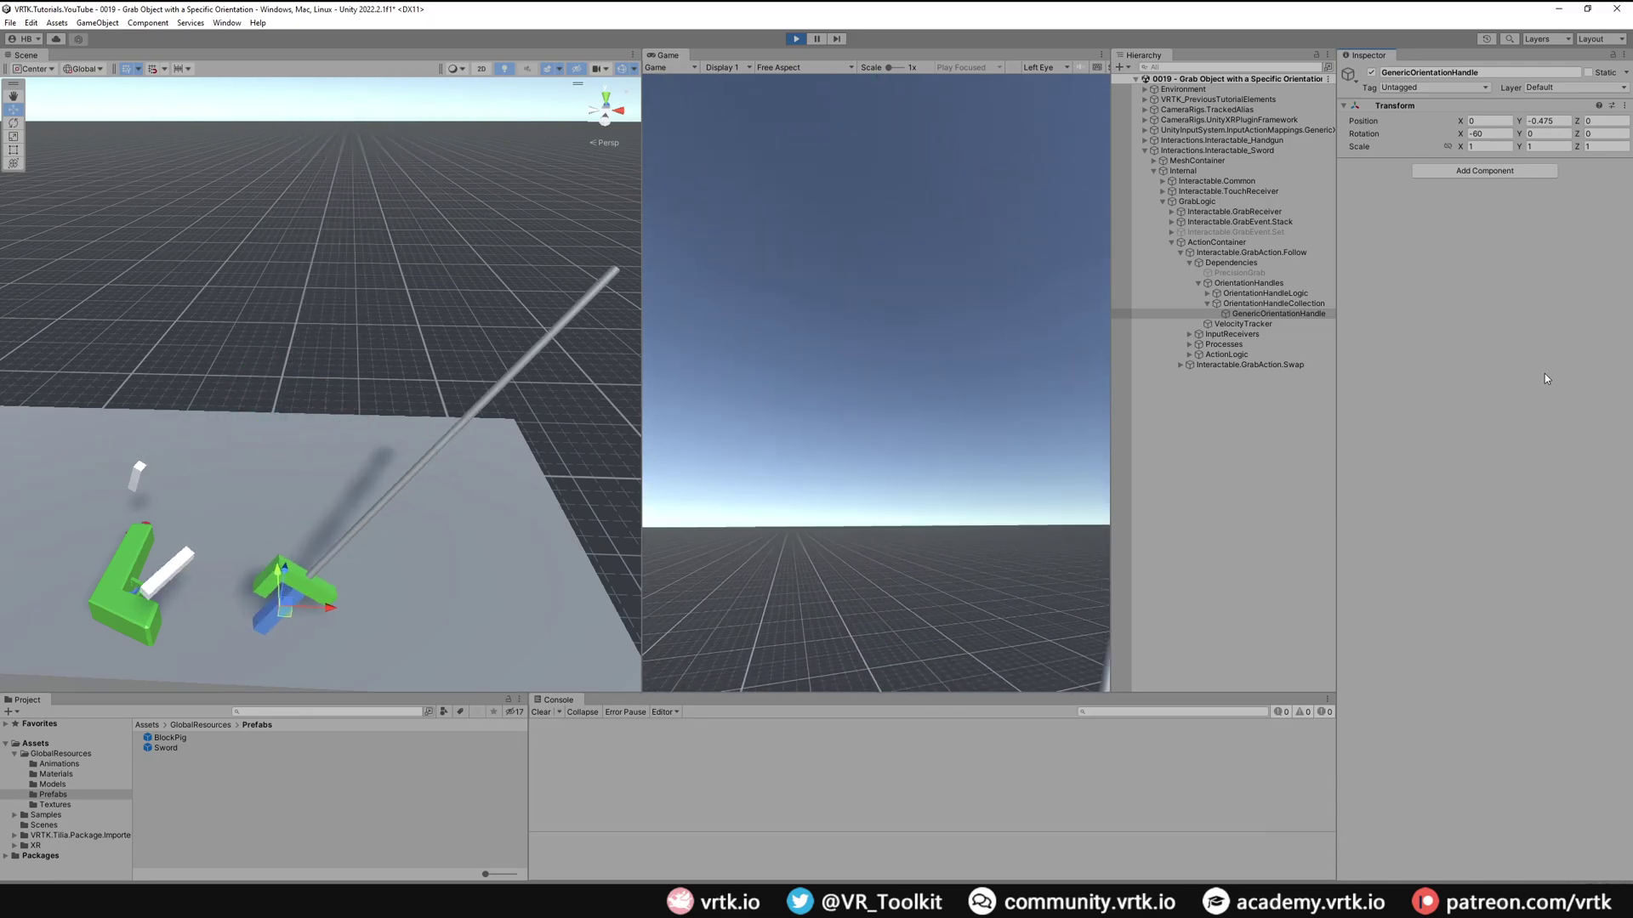
Copy the sword handle's Transform component and stop play mode.
{"action": "left_click", "coordinate": [1624, 106]}
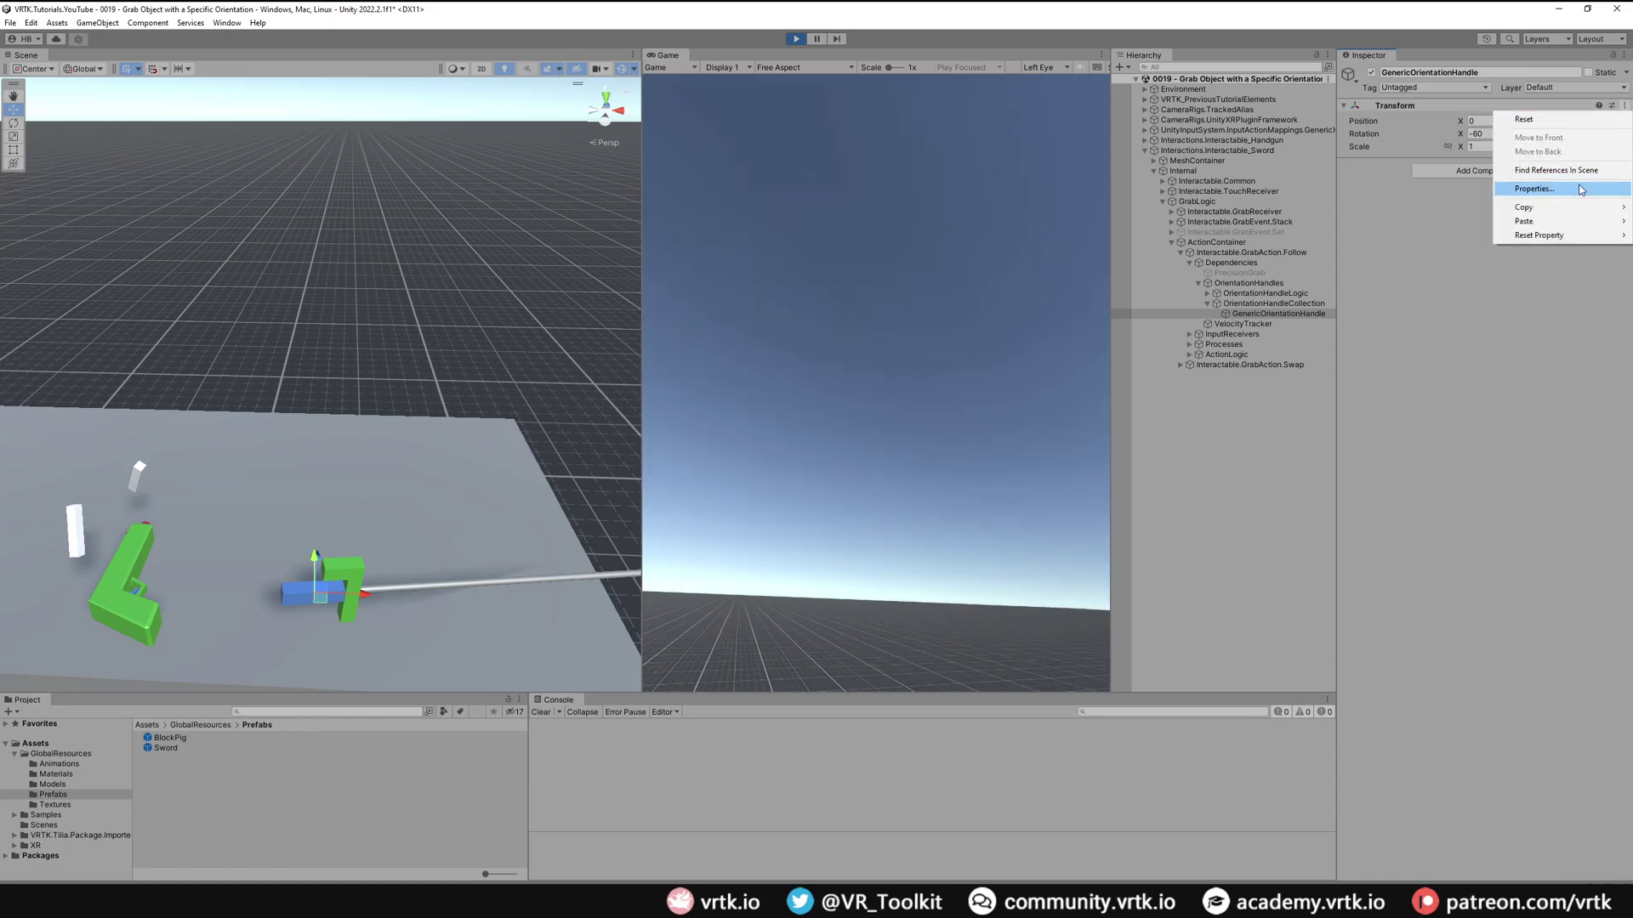
{"action": "mouse_move", "coordinate": [1565, 209]}
{"action": "left_click", "coordinate": [1443, 275]}
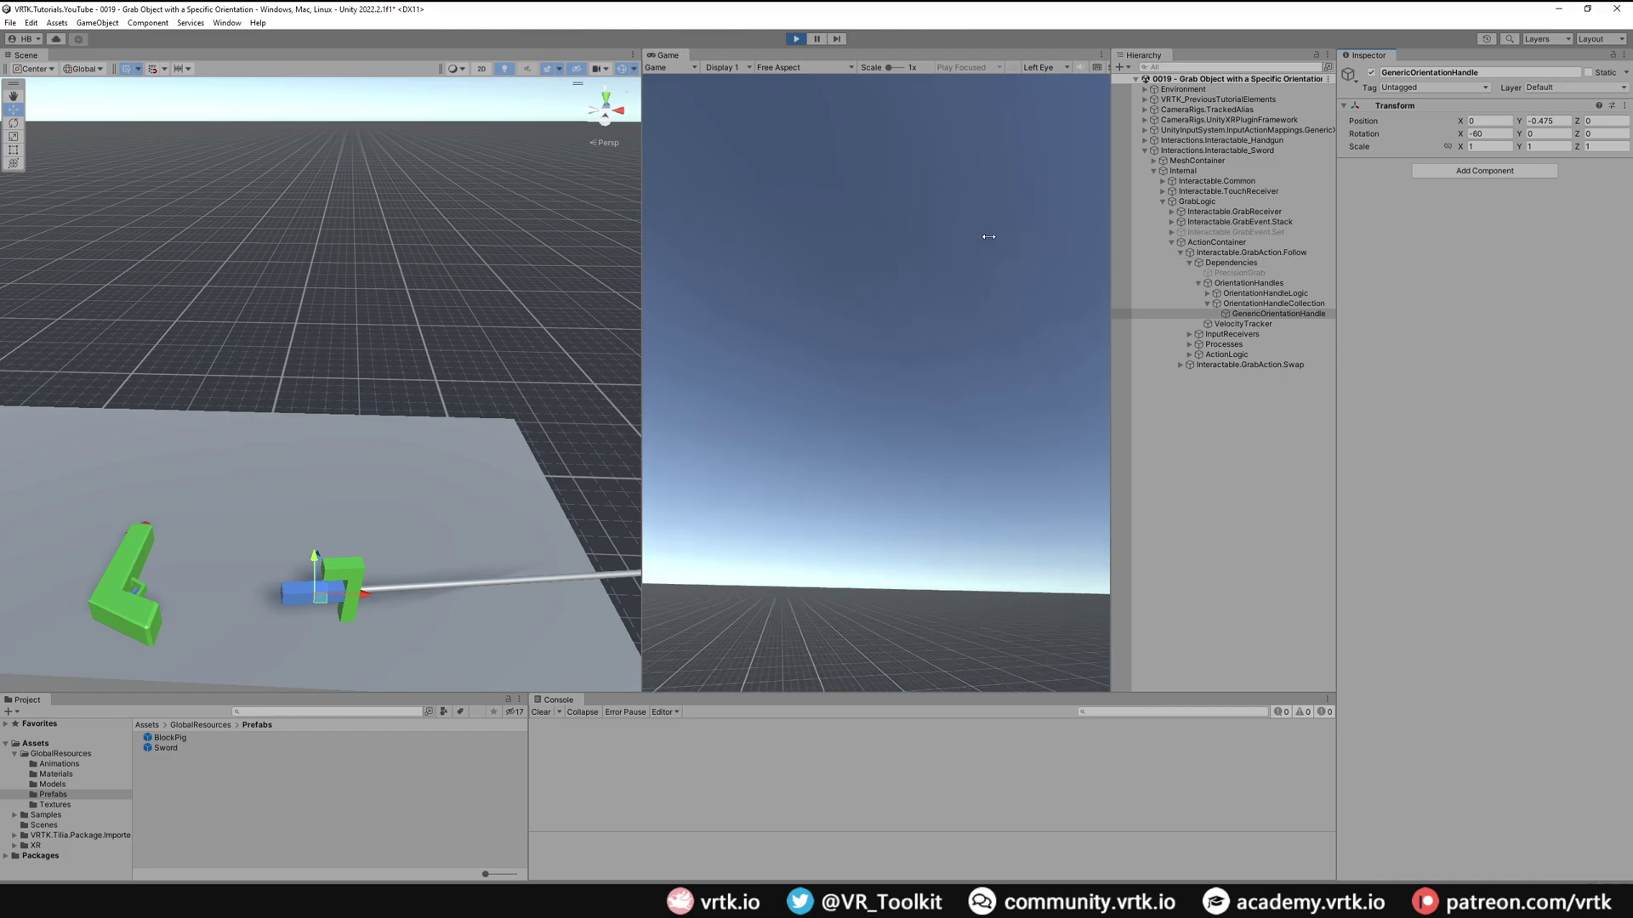
{"action": "left_click", "coordinate": [797, 38]}
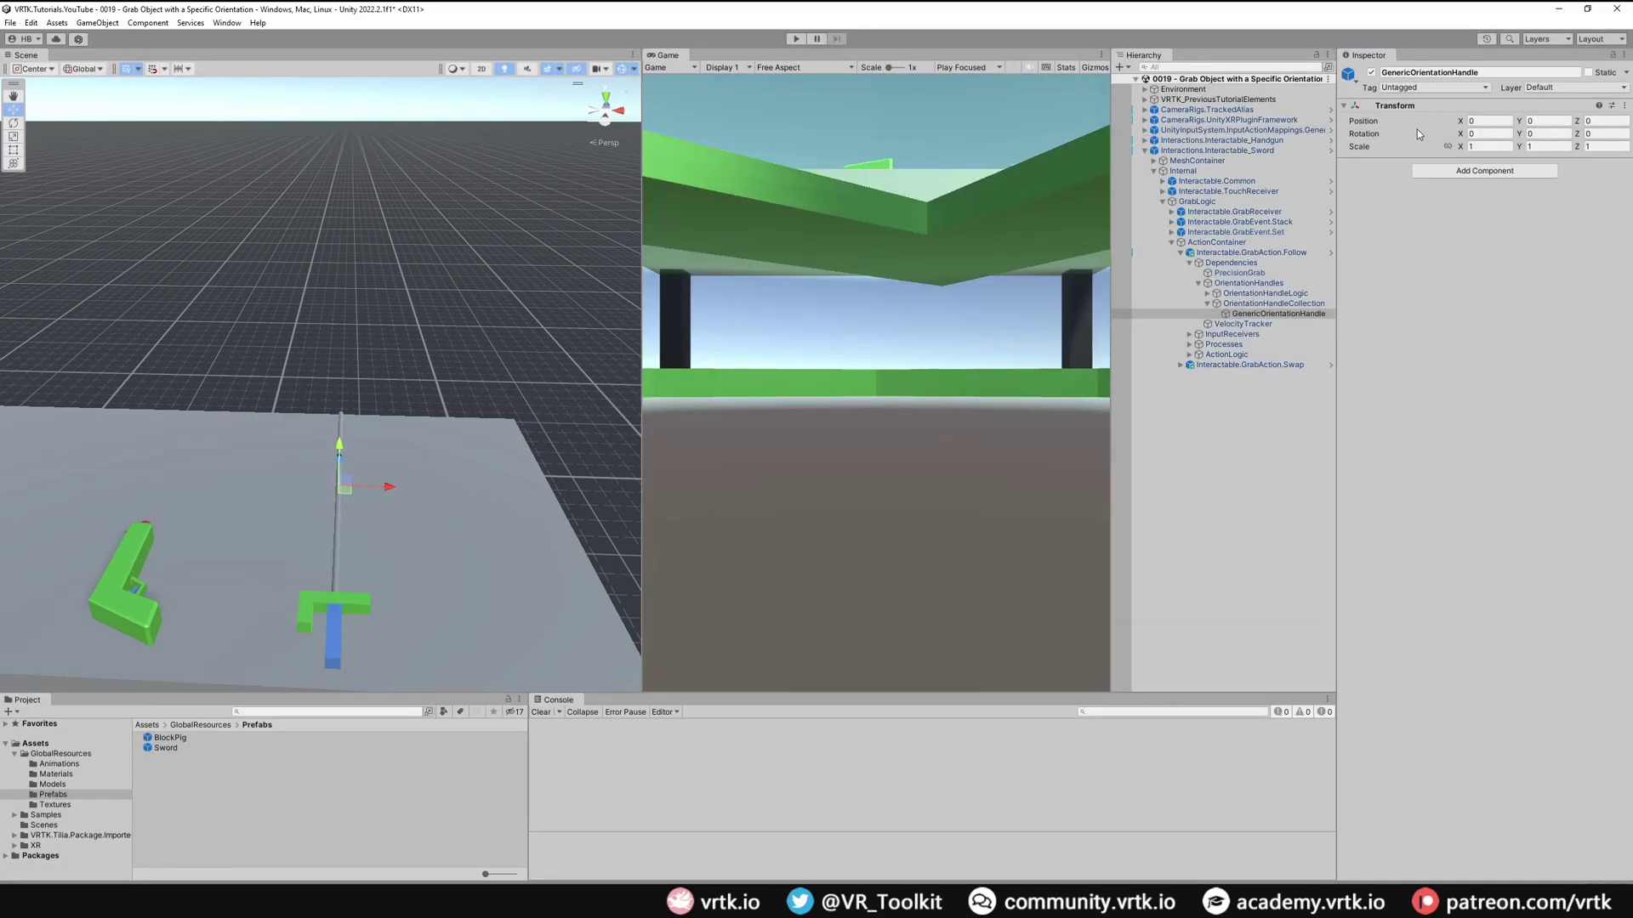
Paste the copied values (Y -0.475, X -60) onto the sword handle and play-test the grab.
{"action": "left_click", "coordinate": [1624, 105]}
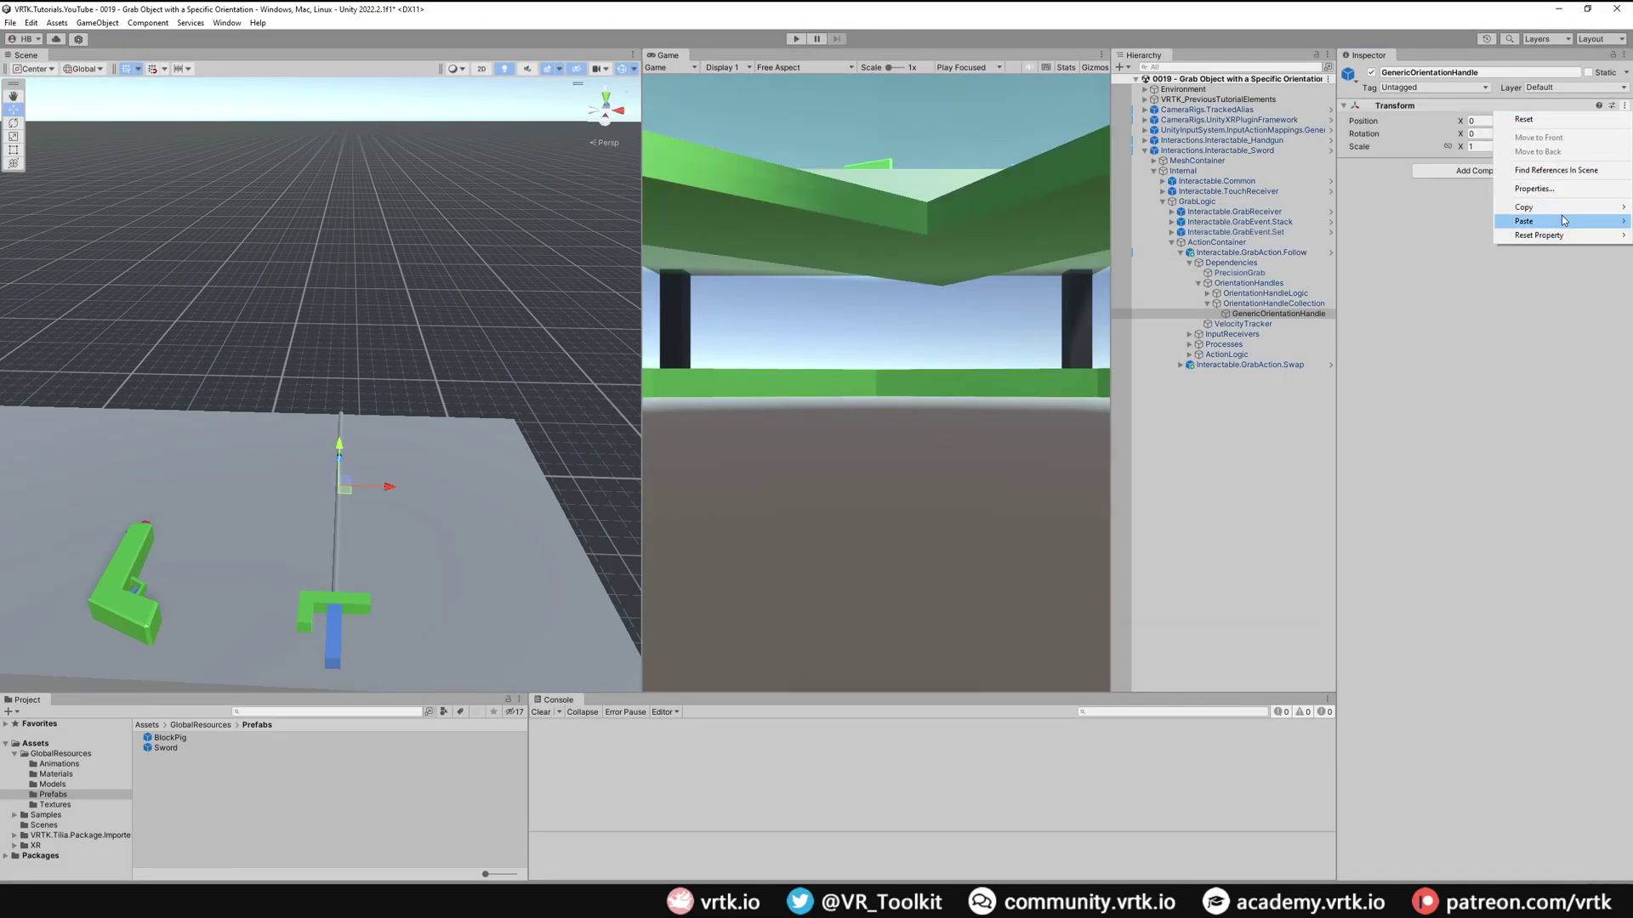
{"action": "mouse_move", "coordinate": [1562, 218]}
{"action": "left_click", "coordinate": [1448, 301]}
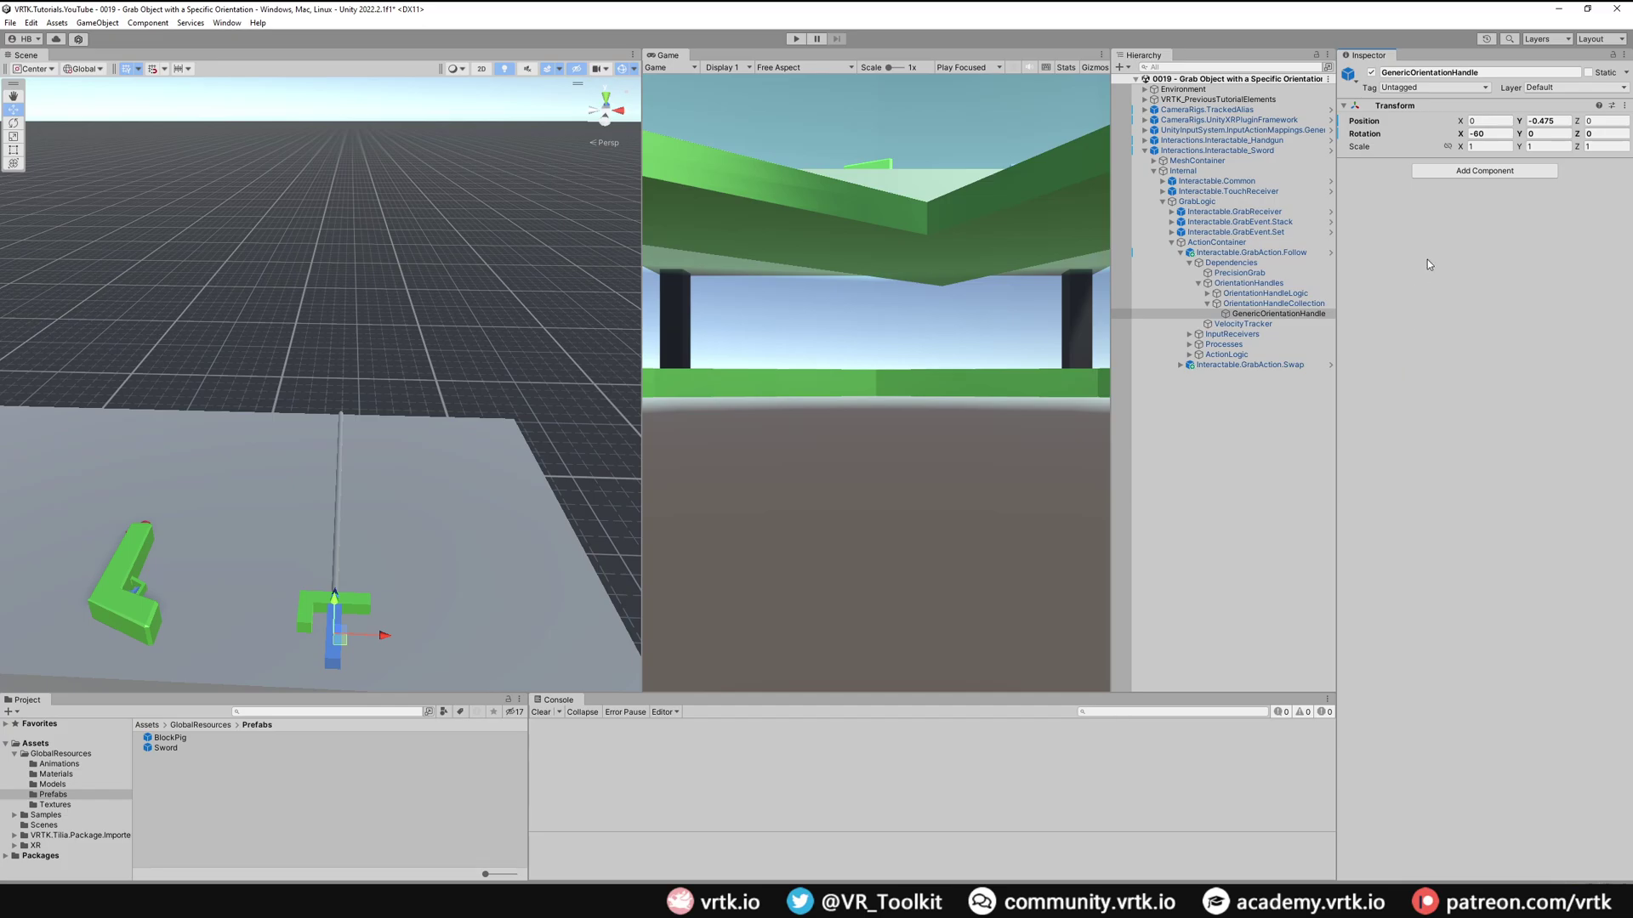
{"action": "left_click", "coordinate": [795, 39]}
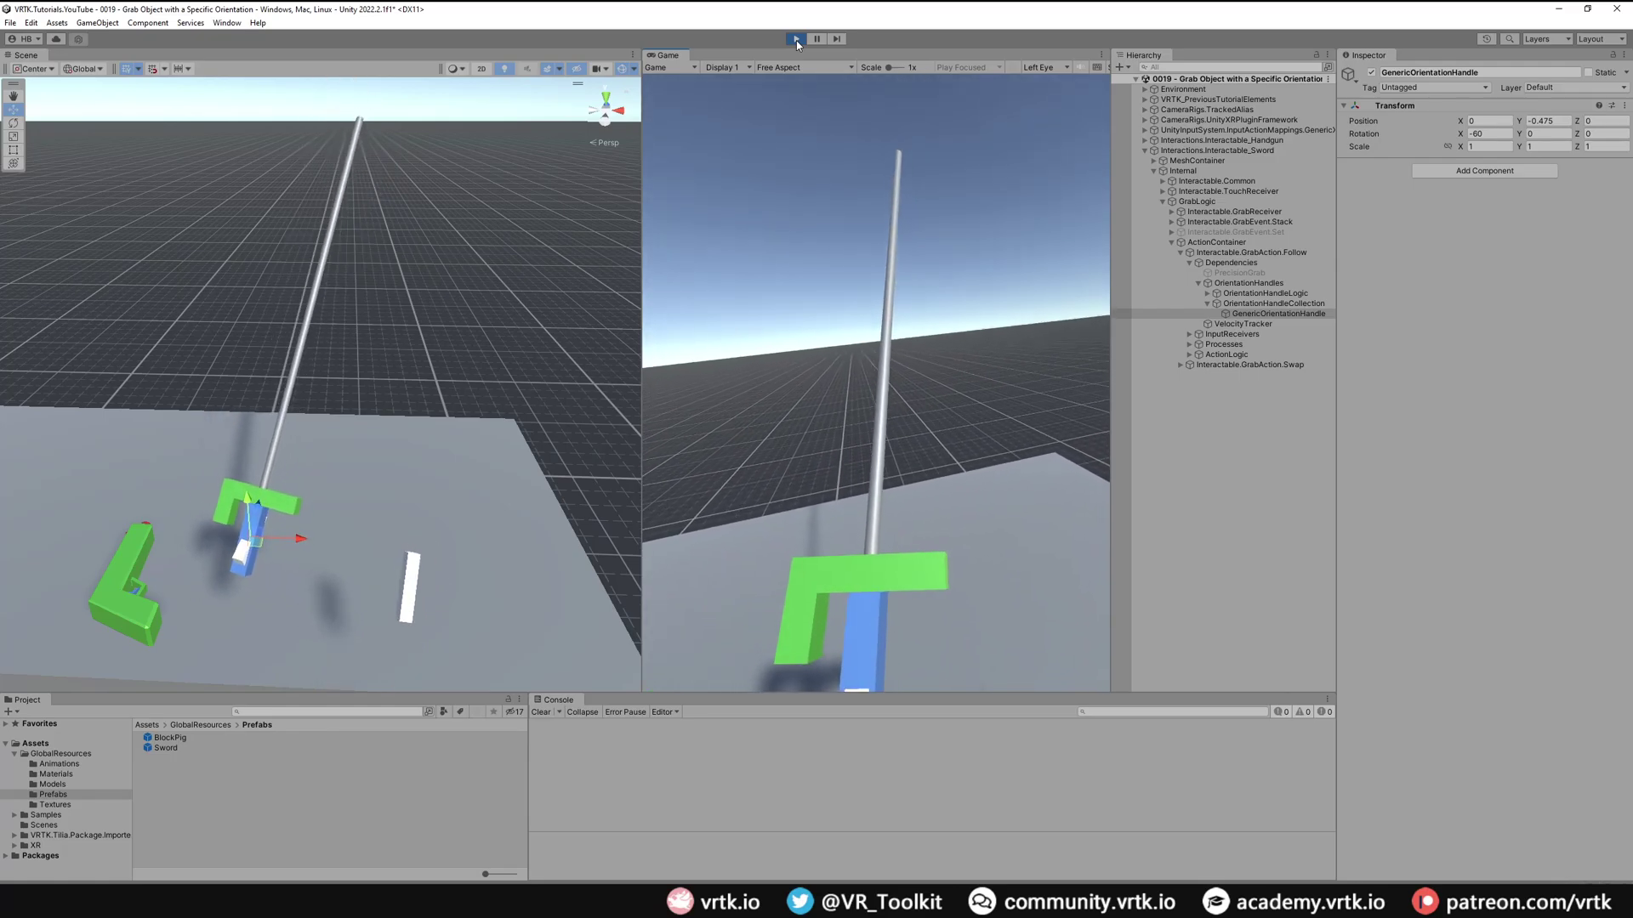
{"action": "left_click", "coordinate": [796, 39]}
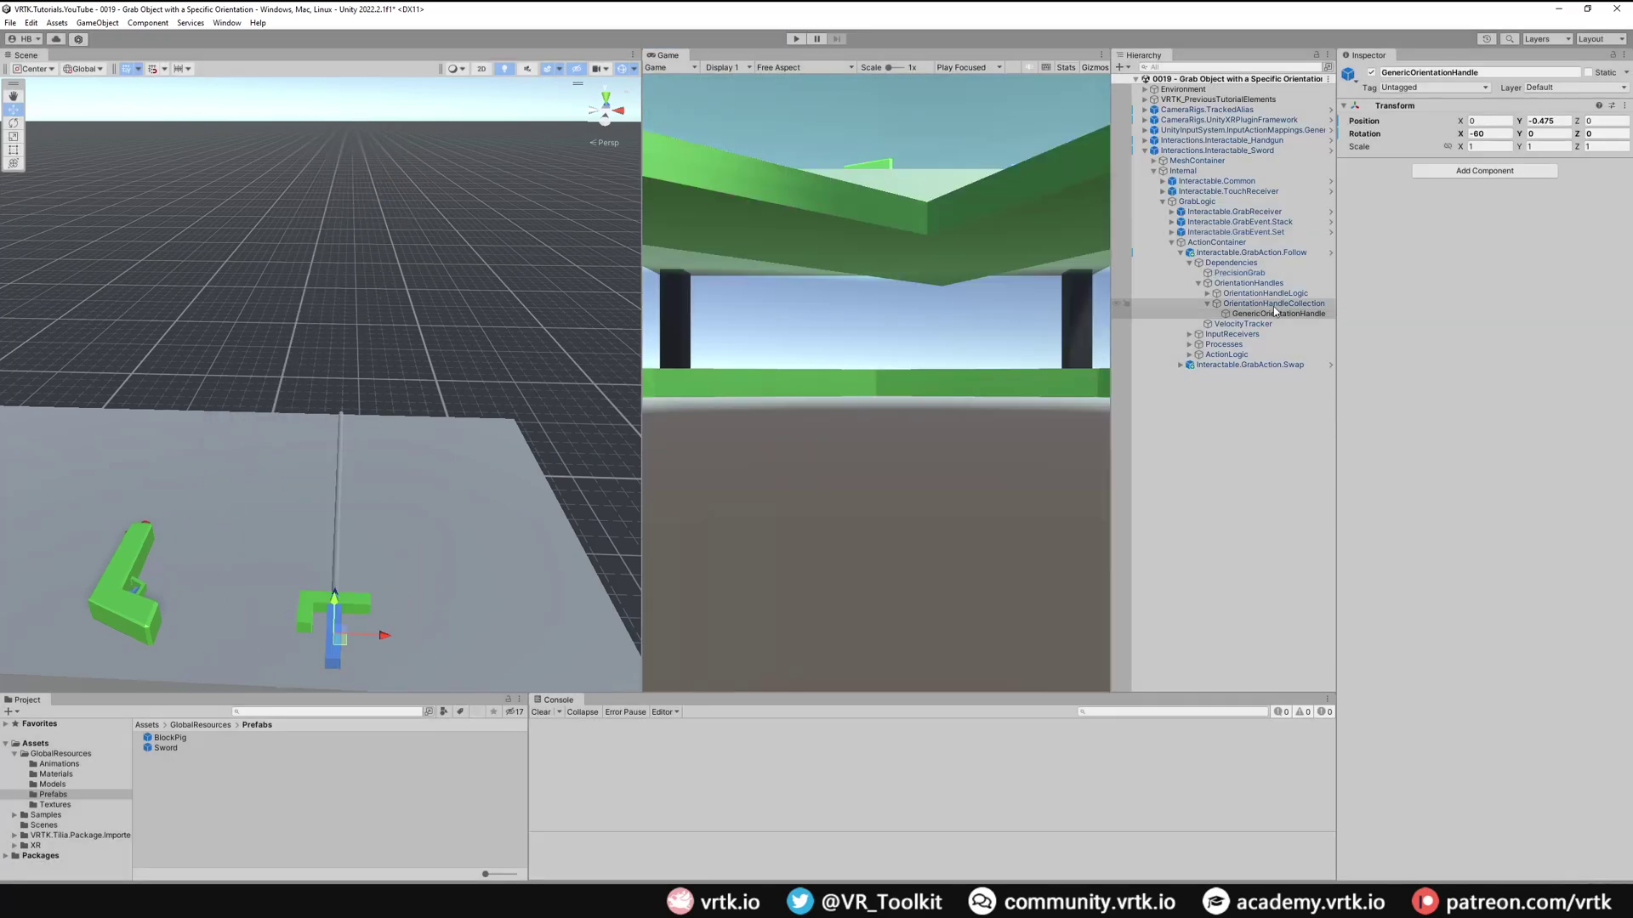
{"action": "left_click", "coordinate": [1275, 314]}
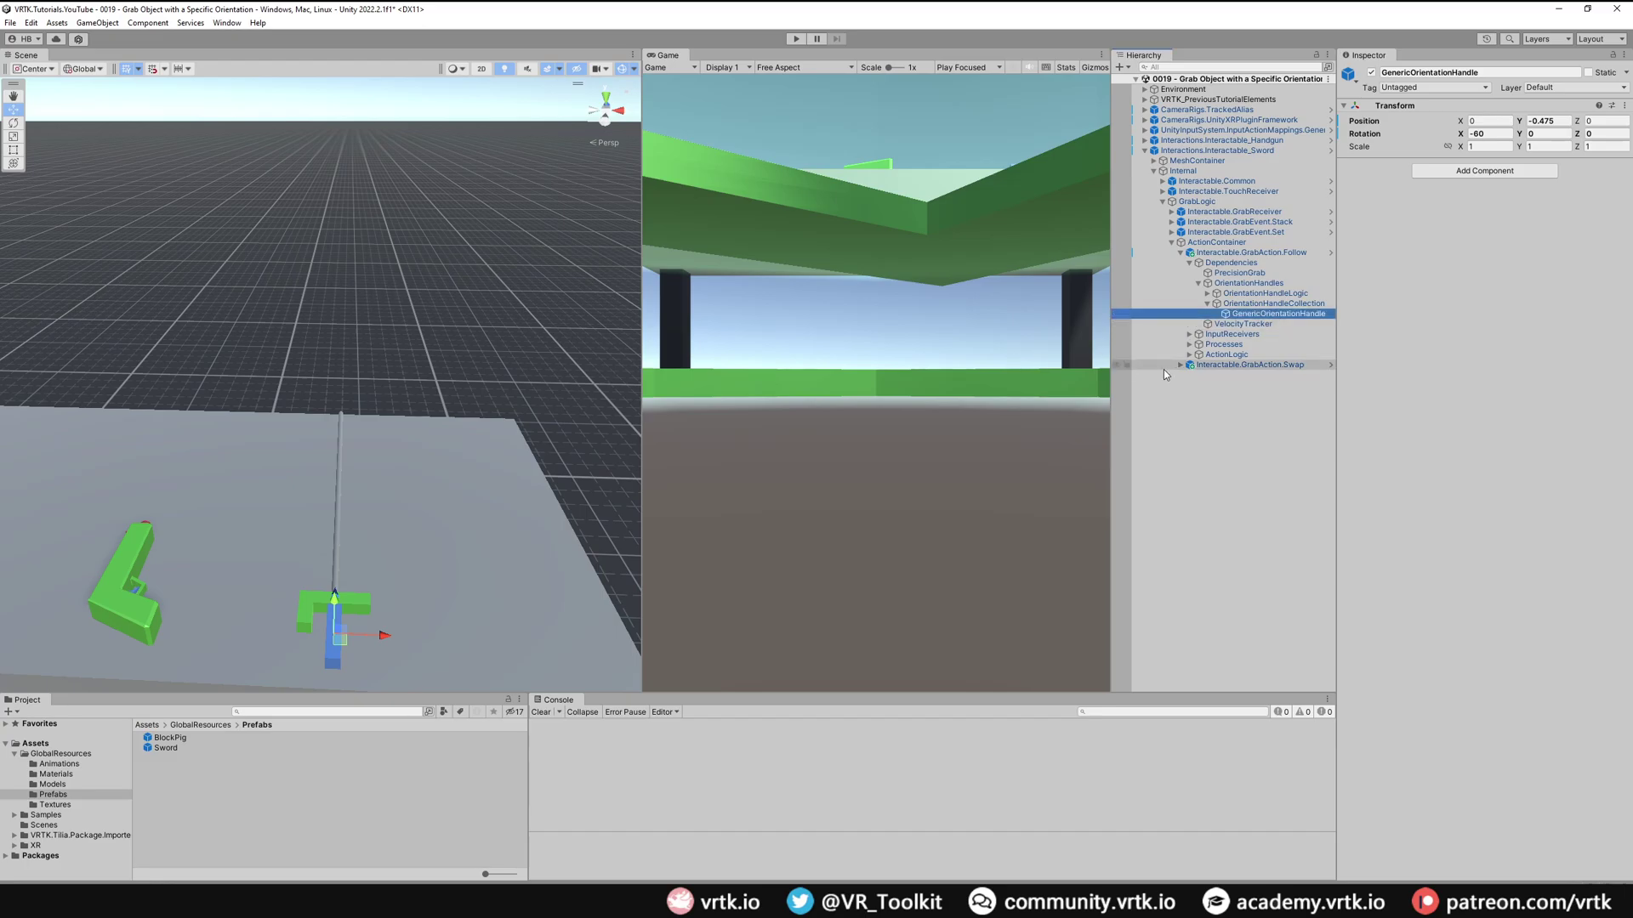
Duplicate the handle into Right/LeftGenericOrientationHandle and set the left one's Rotation Z to 180.
{"action": "key", "text": "ctrl+d"}
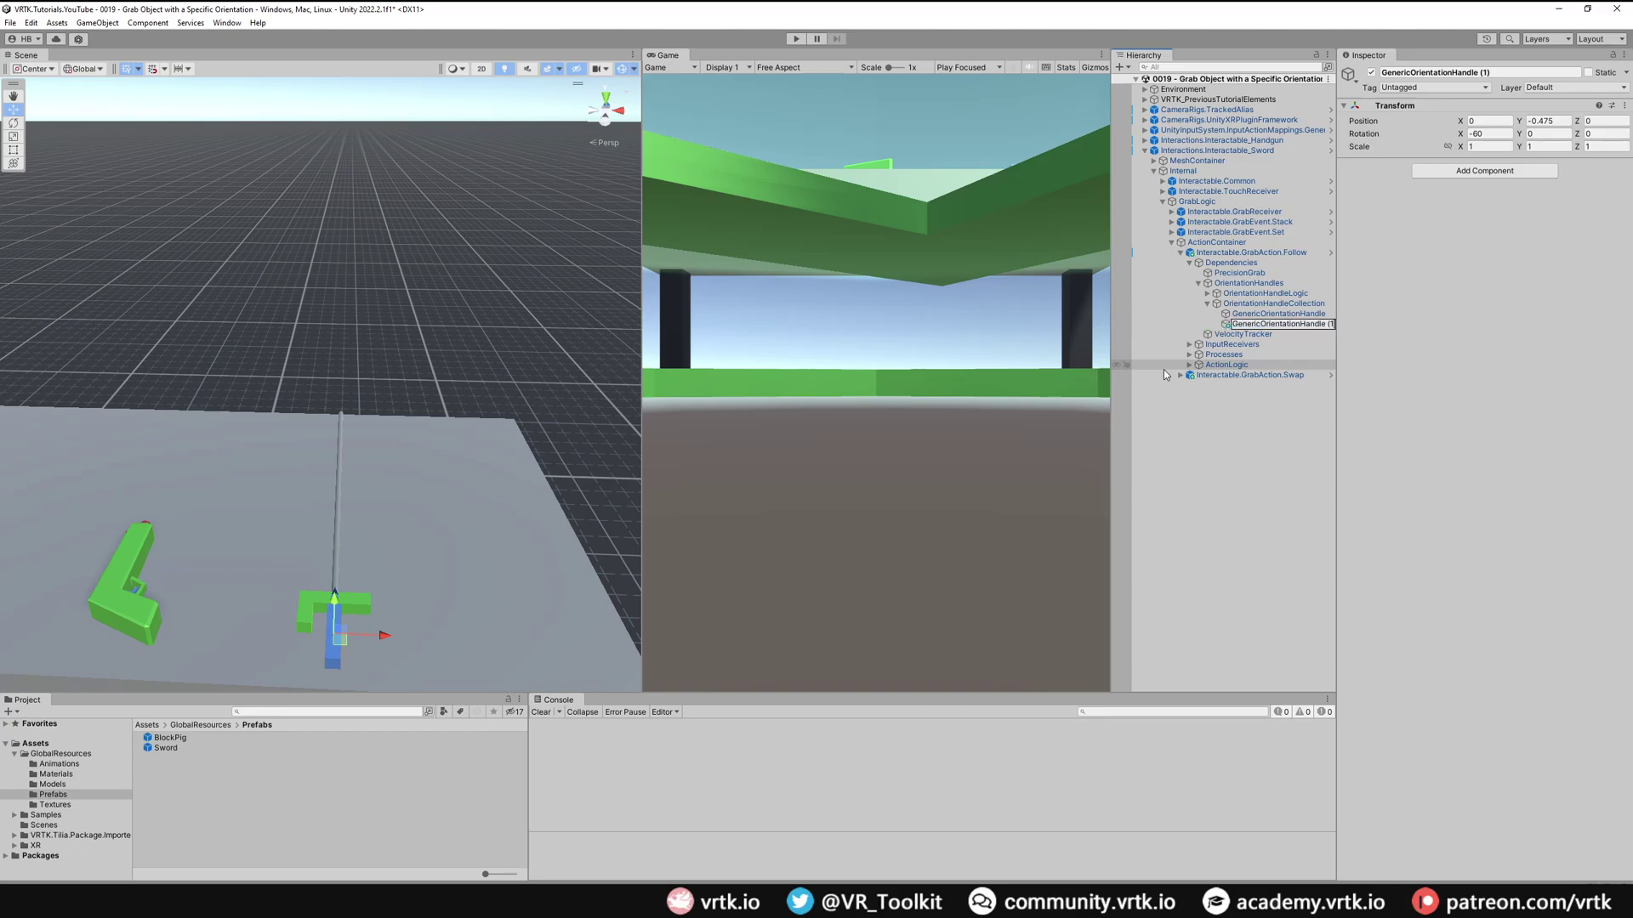
{"action": "key", "text": "Up"}
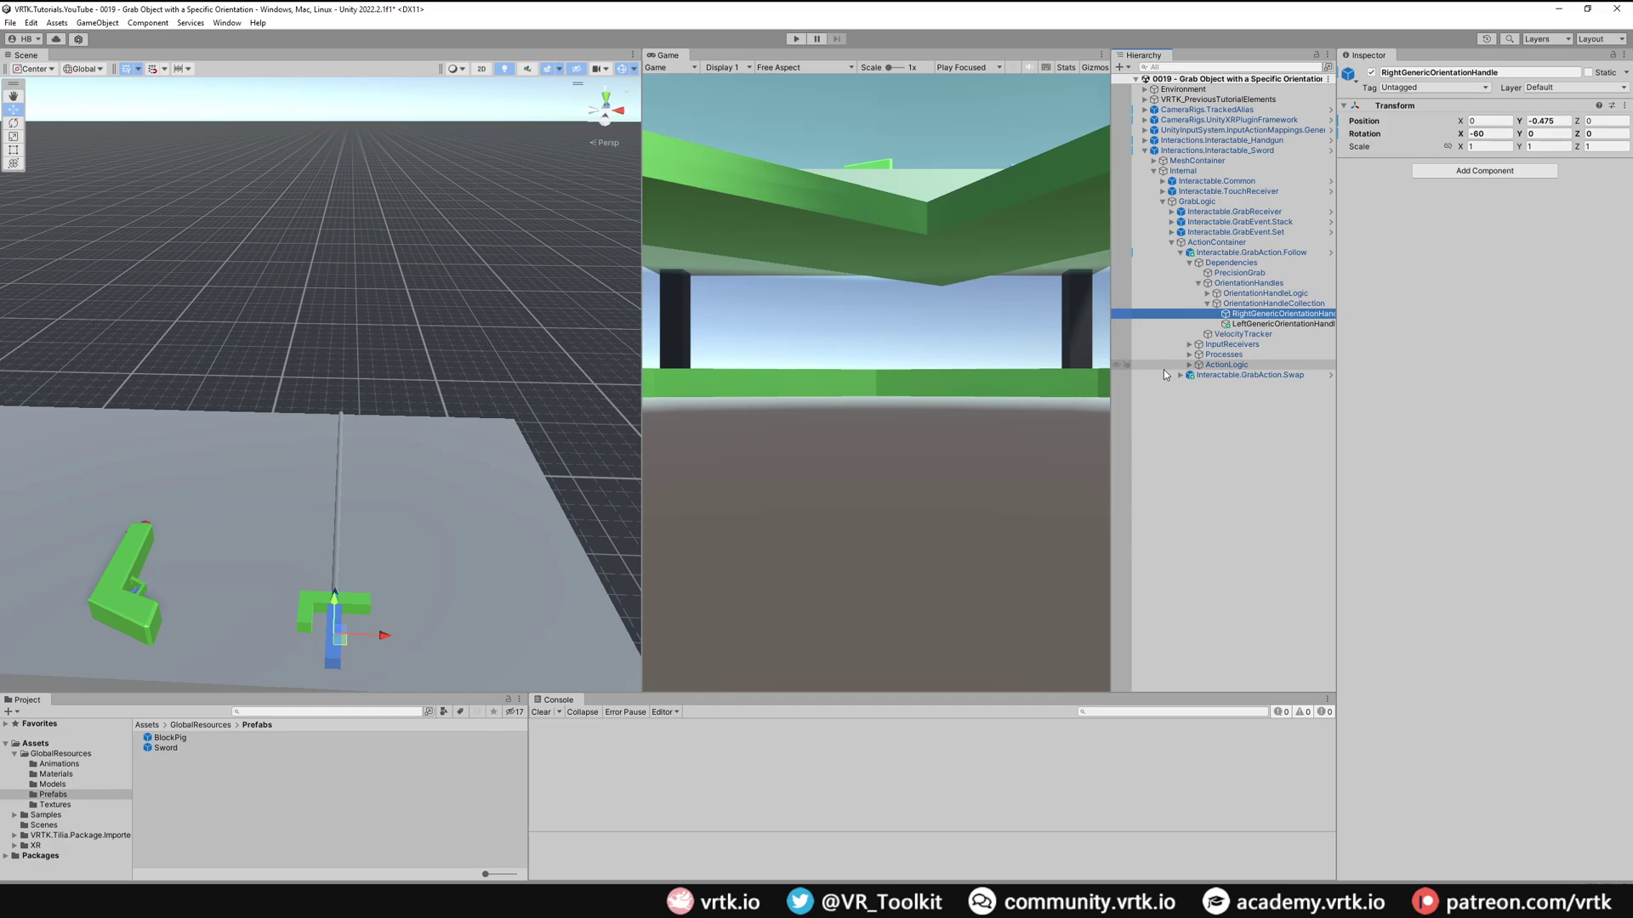
{"action": "key", "text": "Down"}
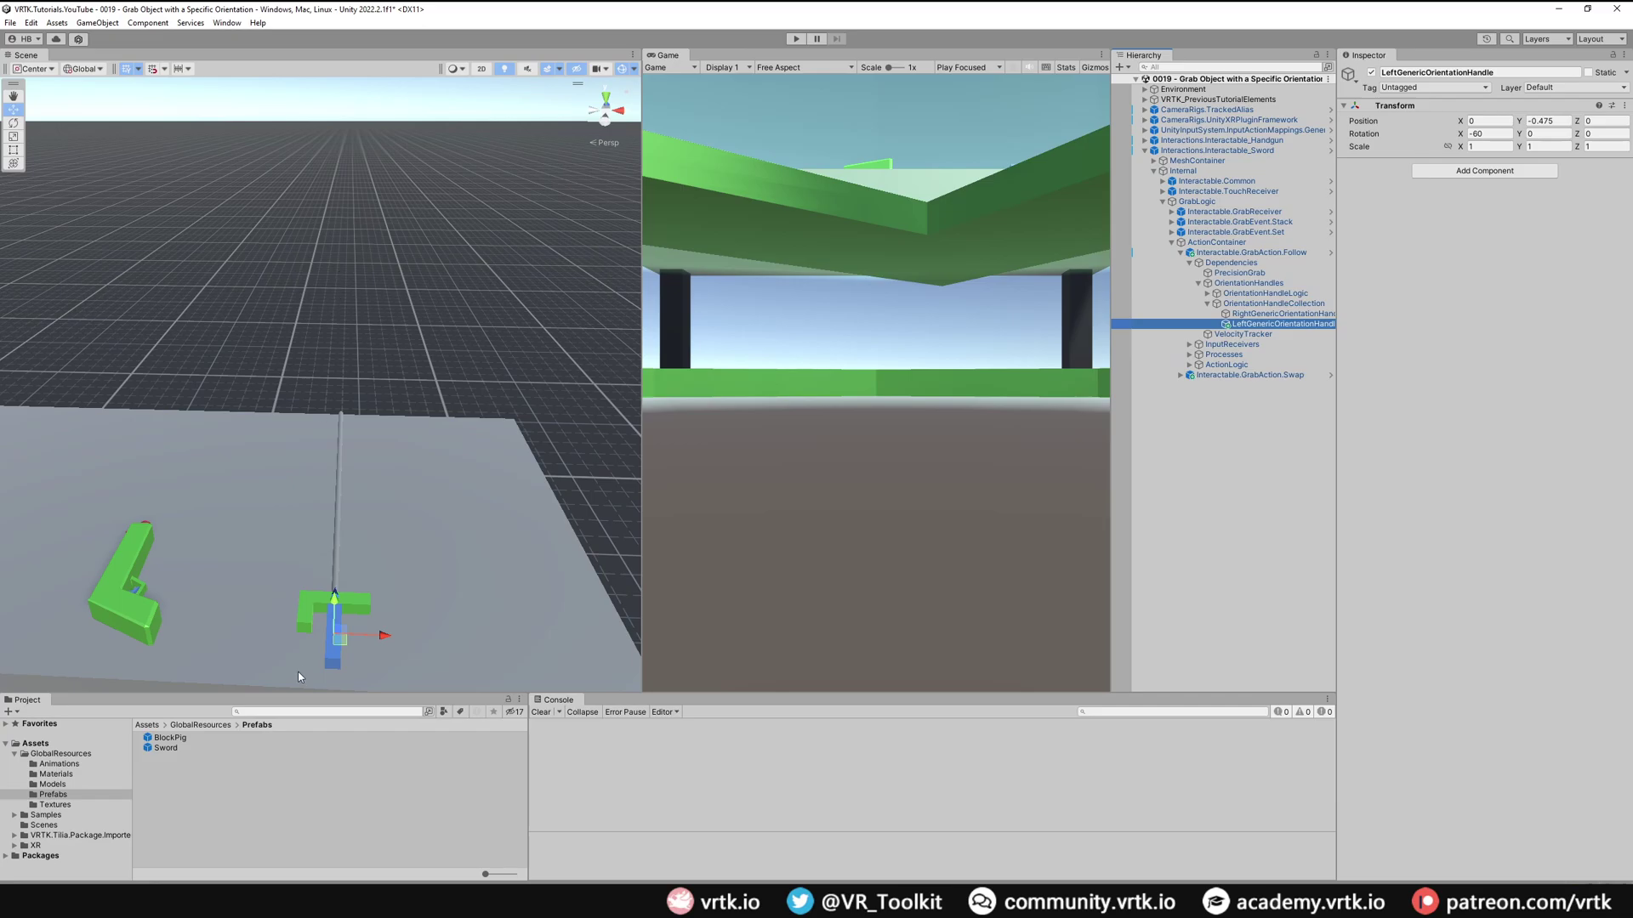
{"action": "left_click", "coordinate": [1605, 133]}
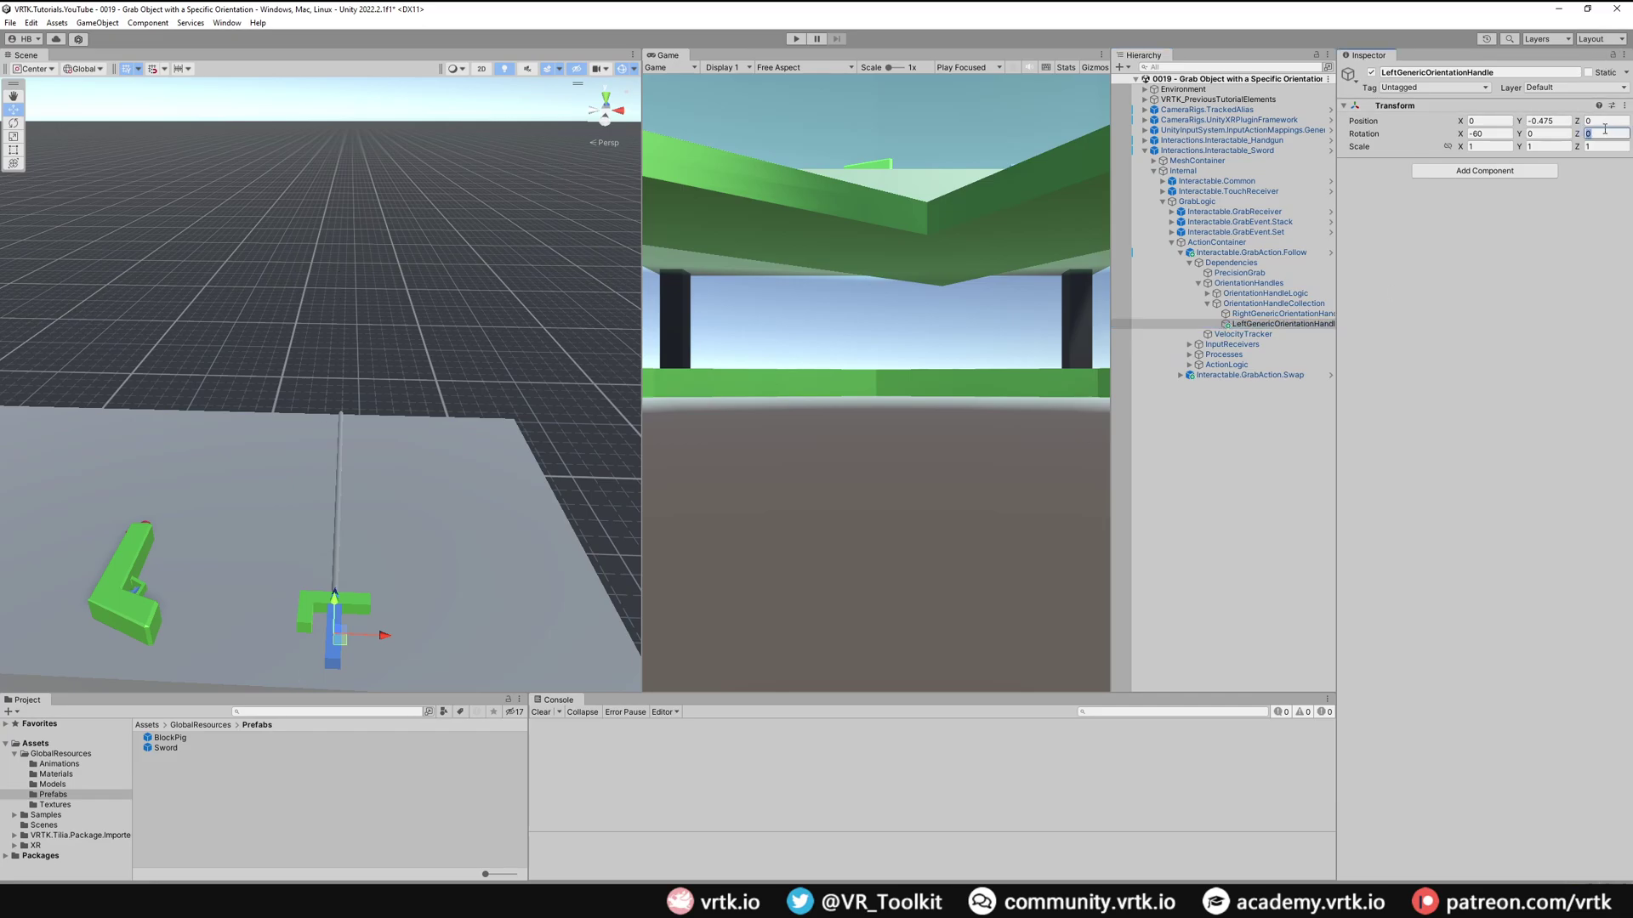
{"action": "type", "text": "180"}
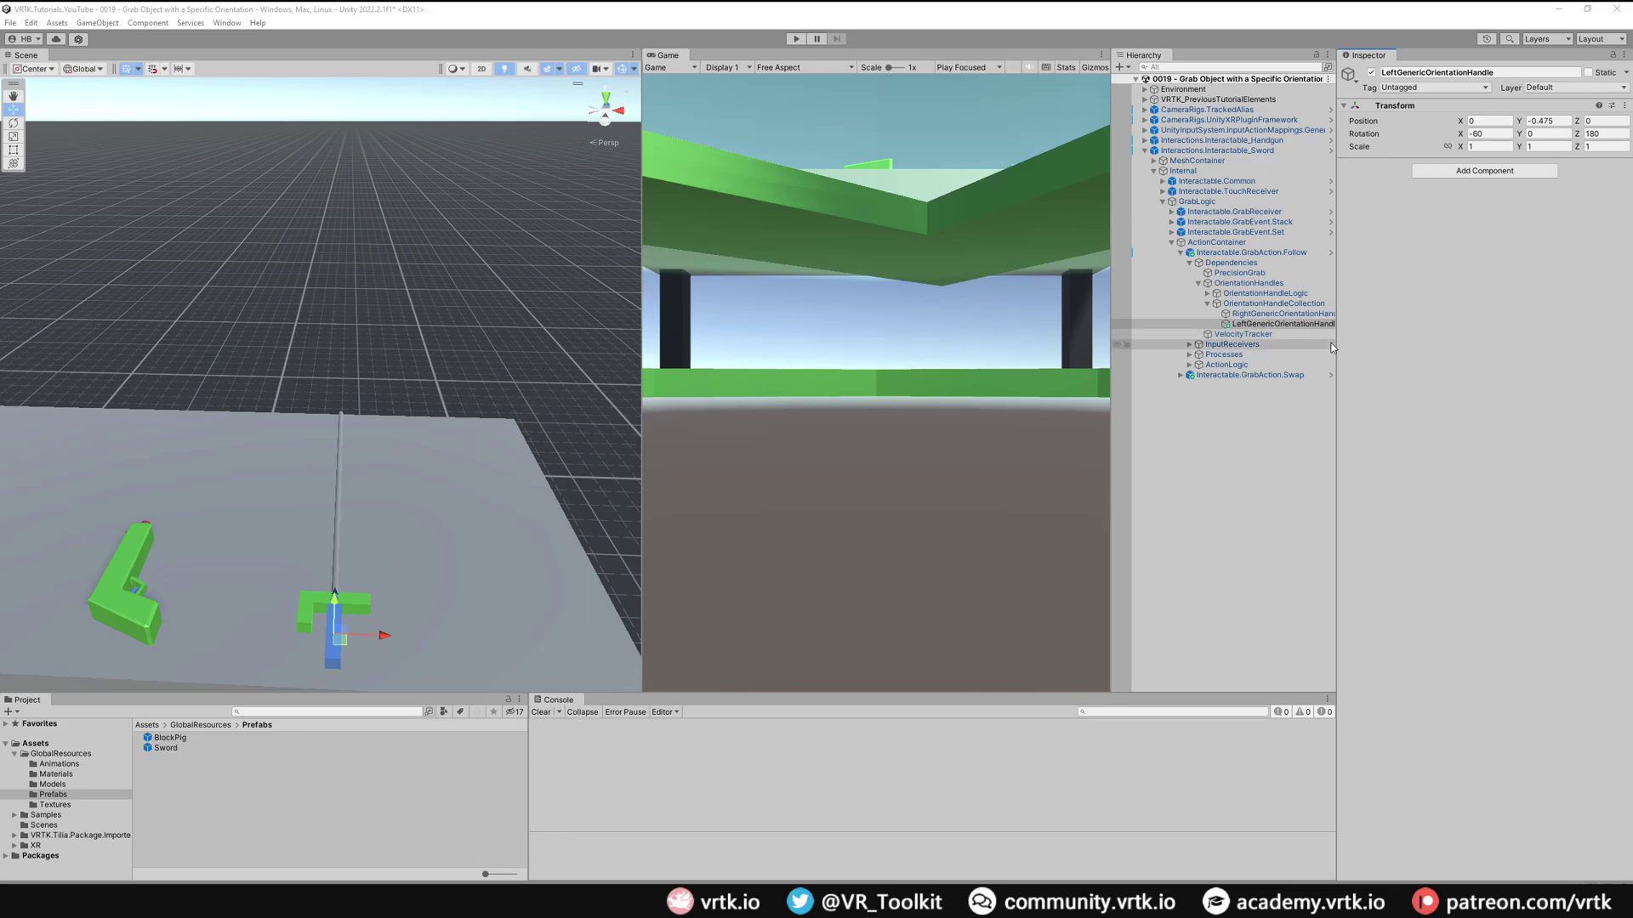
{"action": "left_click", "coordinate": [1255, 150]}
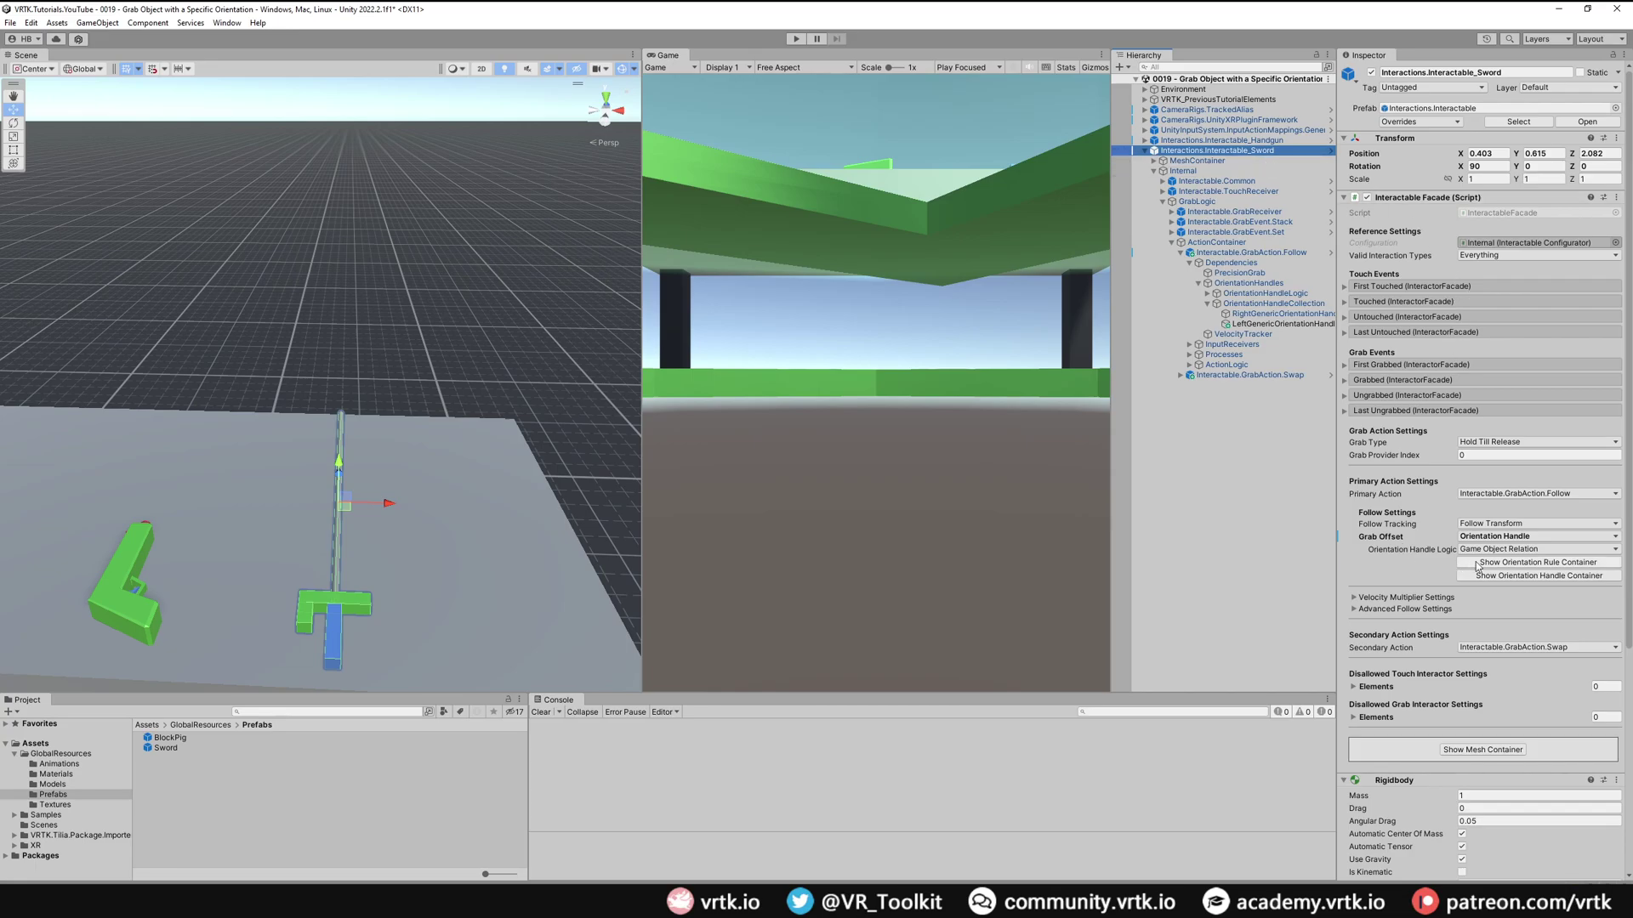
Show the sword's orientation rule container and select GameObjectRelationsLogic.
{"action": "left_click", "coordinate": [1503, 564]}
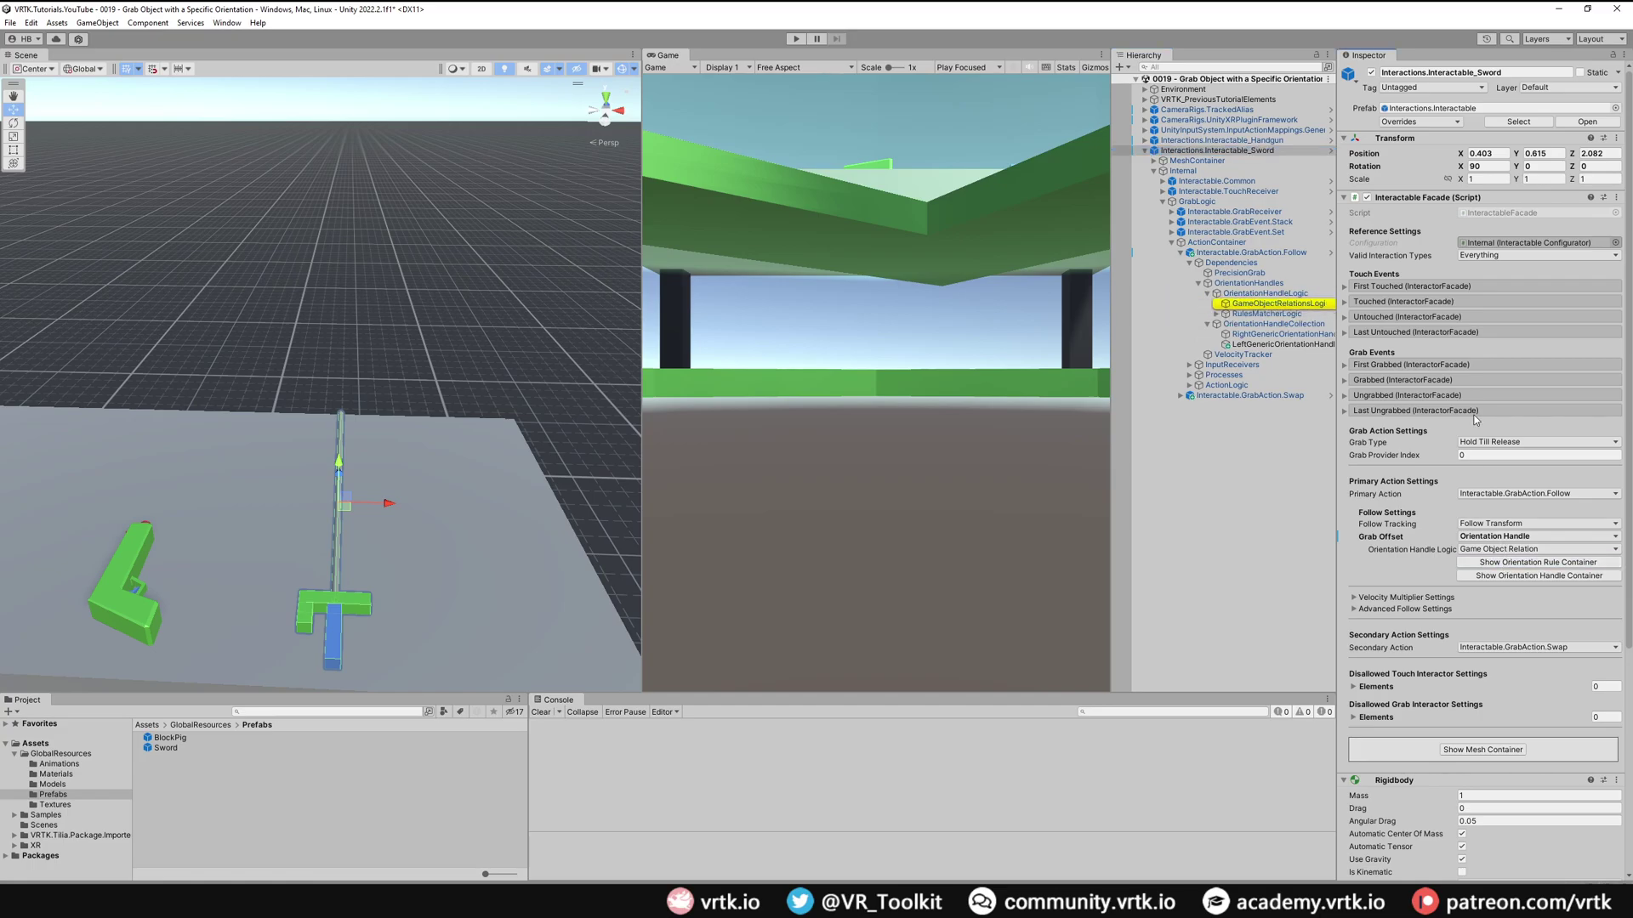
{"action": "left_click", "coordinate": [1294, 304]}
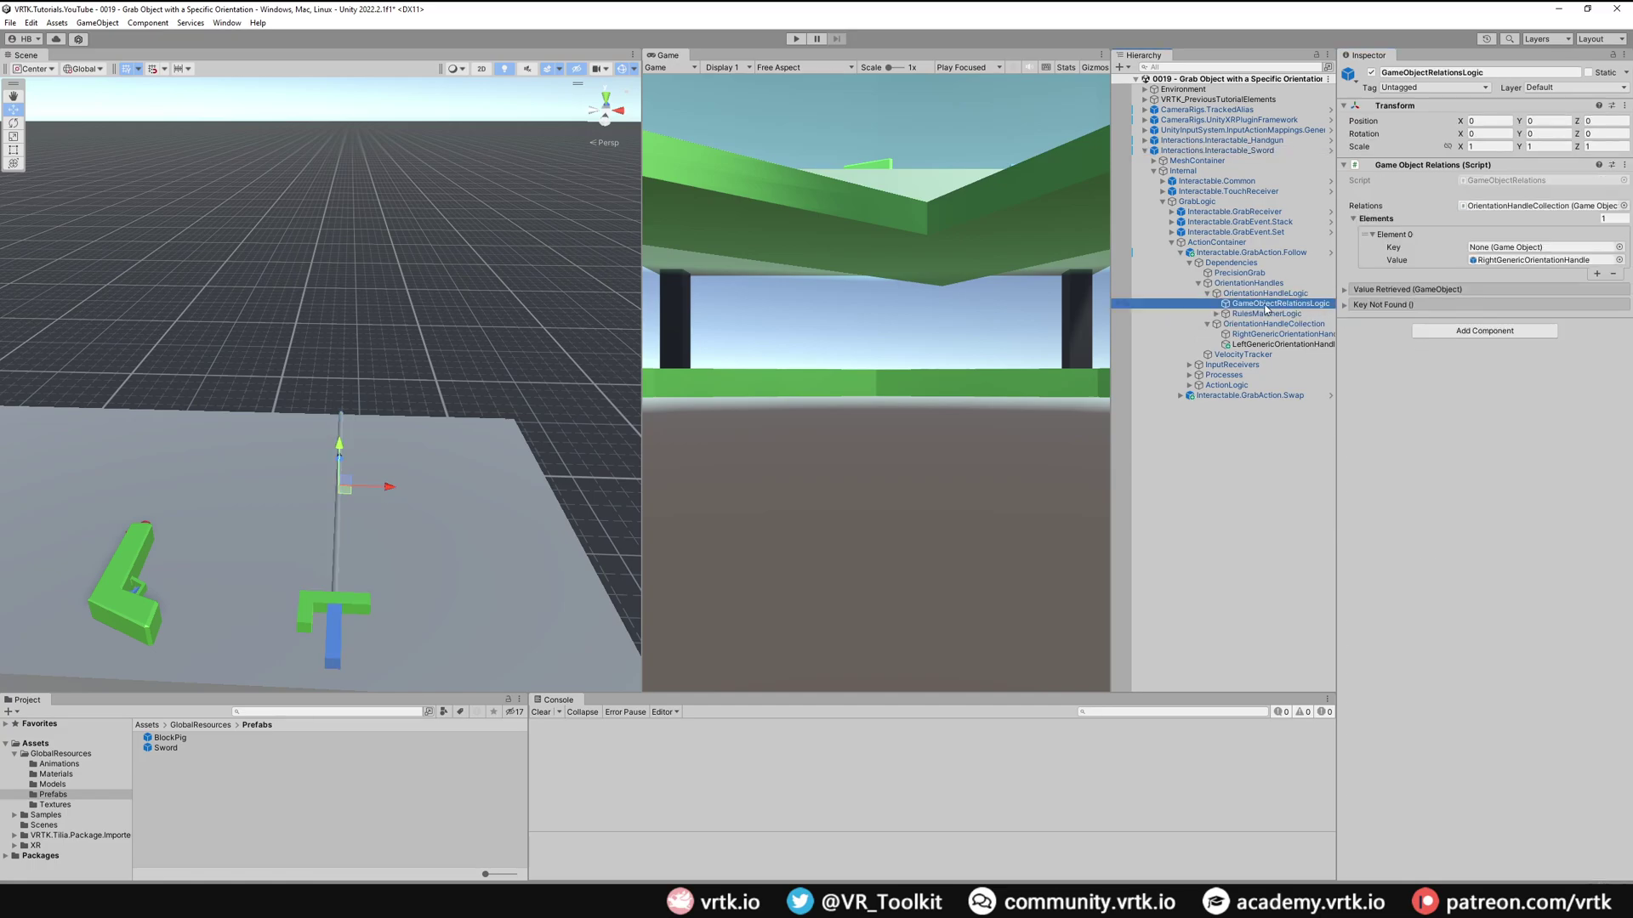
Add relation Element 1 with LeftGenericOrientationHandle as its Value.
{"action": "left_click", "coordinate": [1595, 274]}
{"action": "left_click", "coordinate": [1371, 274]}
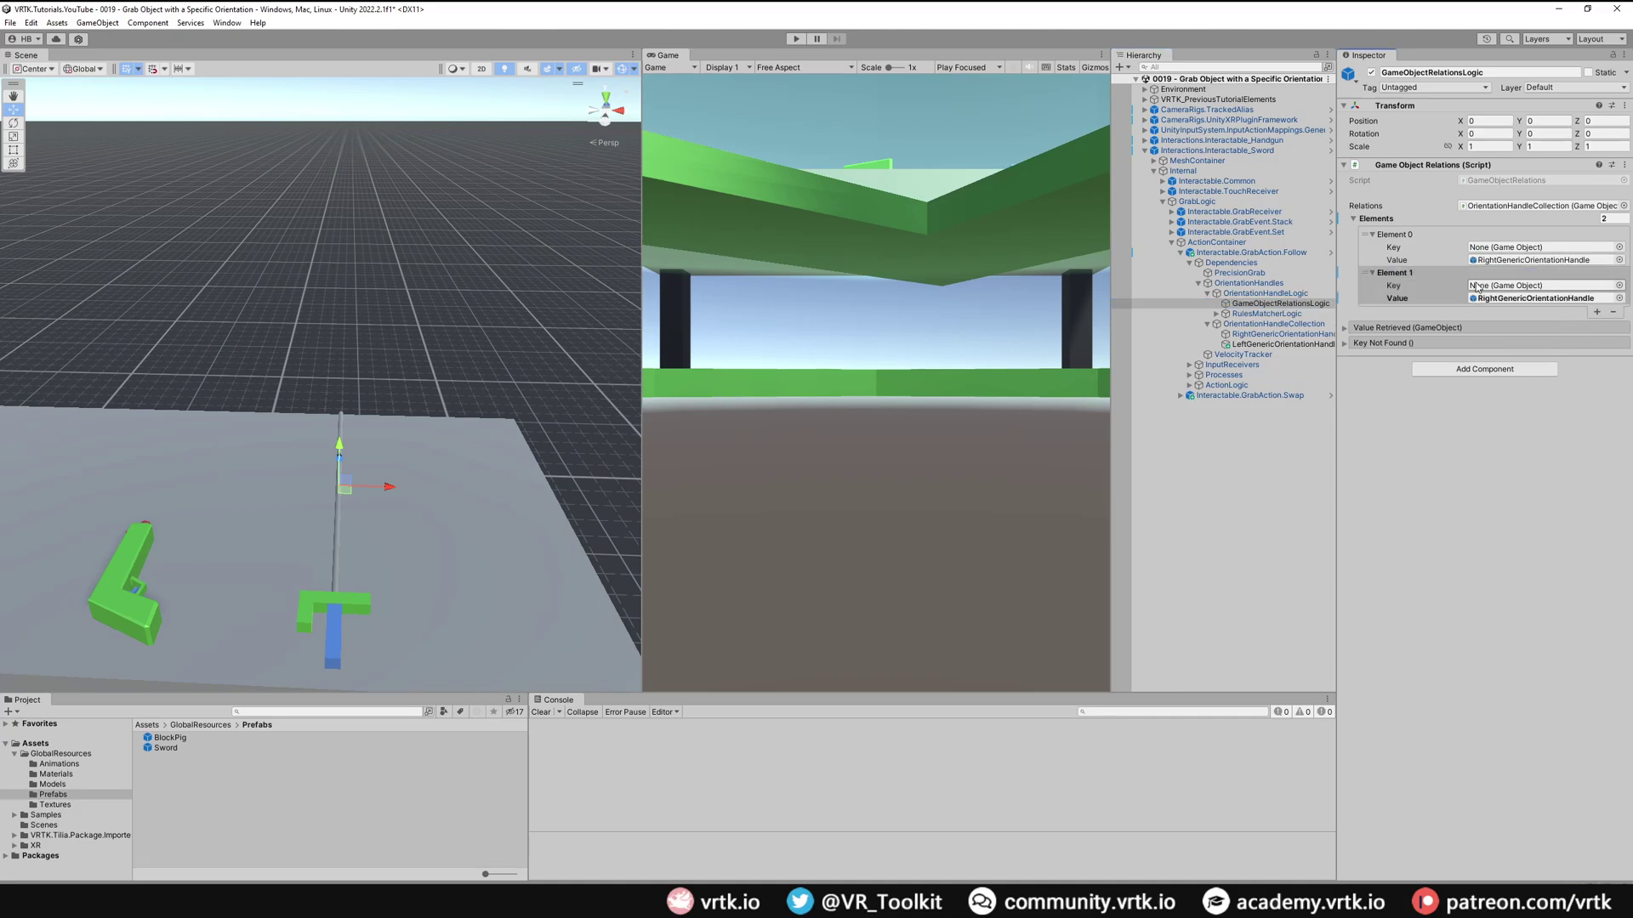
{"action": "left_click", "coordinate": [1272, 343]}
{"action": "left_click_drag", "start_coordinate": [1270, 343], "coordinate": [1531, 299]}
Set the Keys: RightInteractor for Element 0 and LeftInteractor for Element 1.
{"action": "left_click", "coordinate": [1146, 110]}
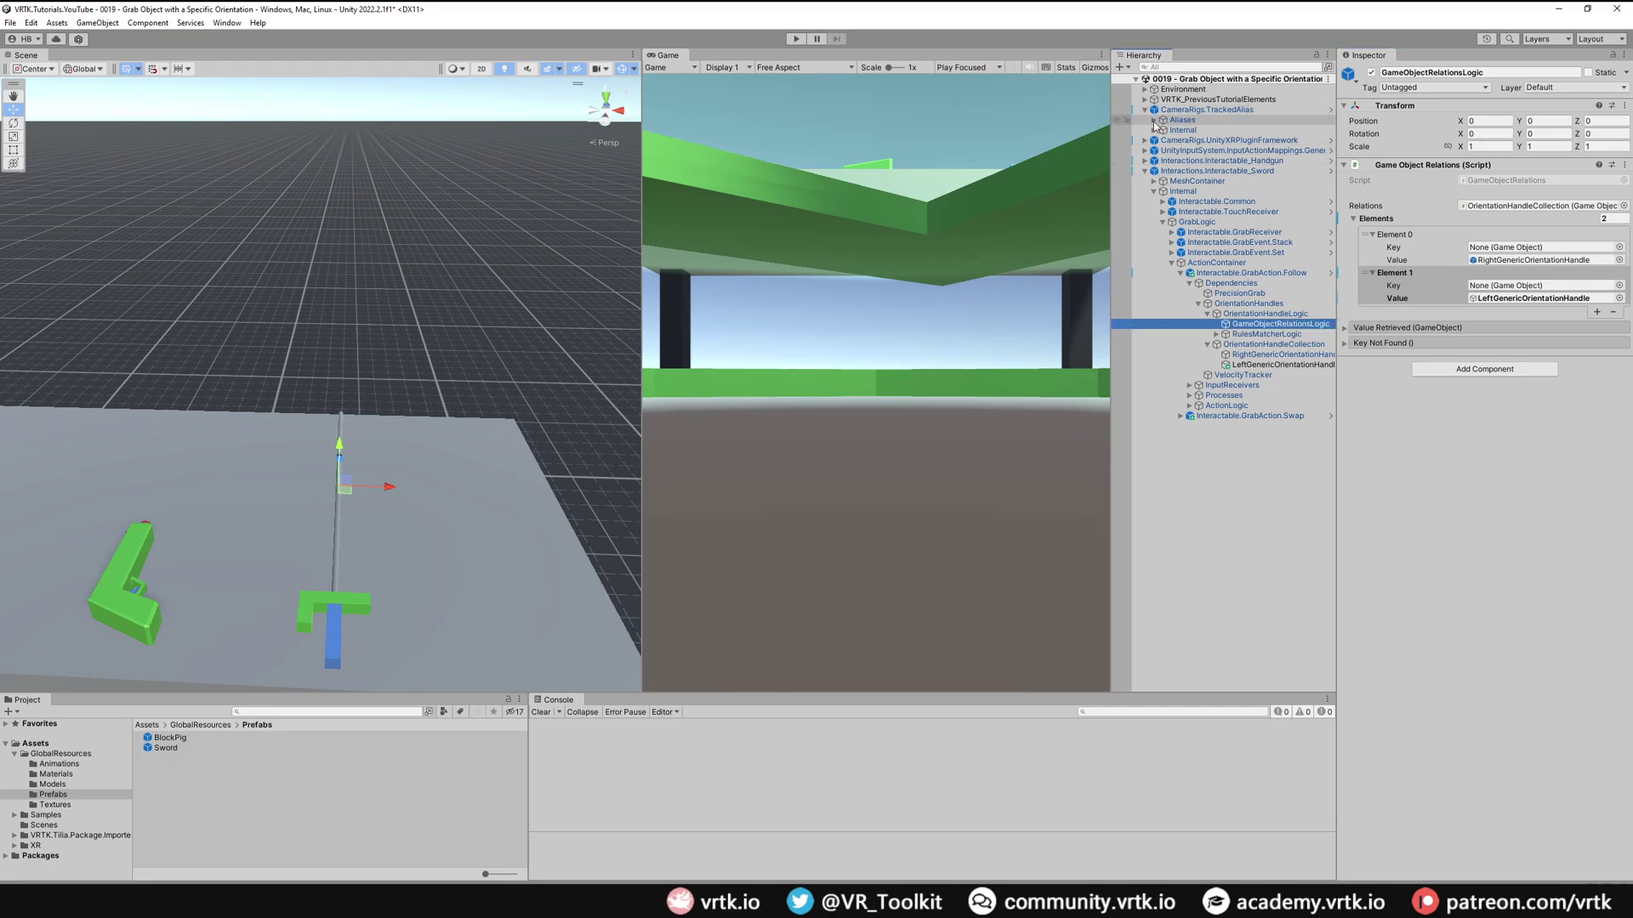
{"action": "left_click", "coordinate": [1153, 121]}
{"action": "left_click", "coordinate": [1162, 150]}
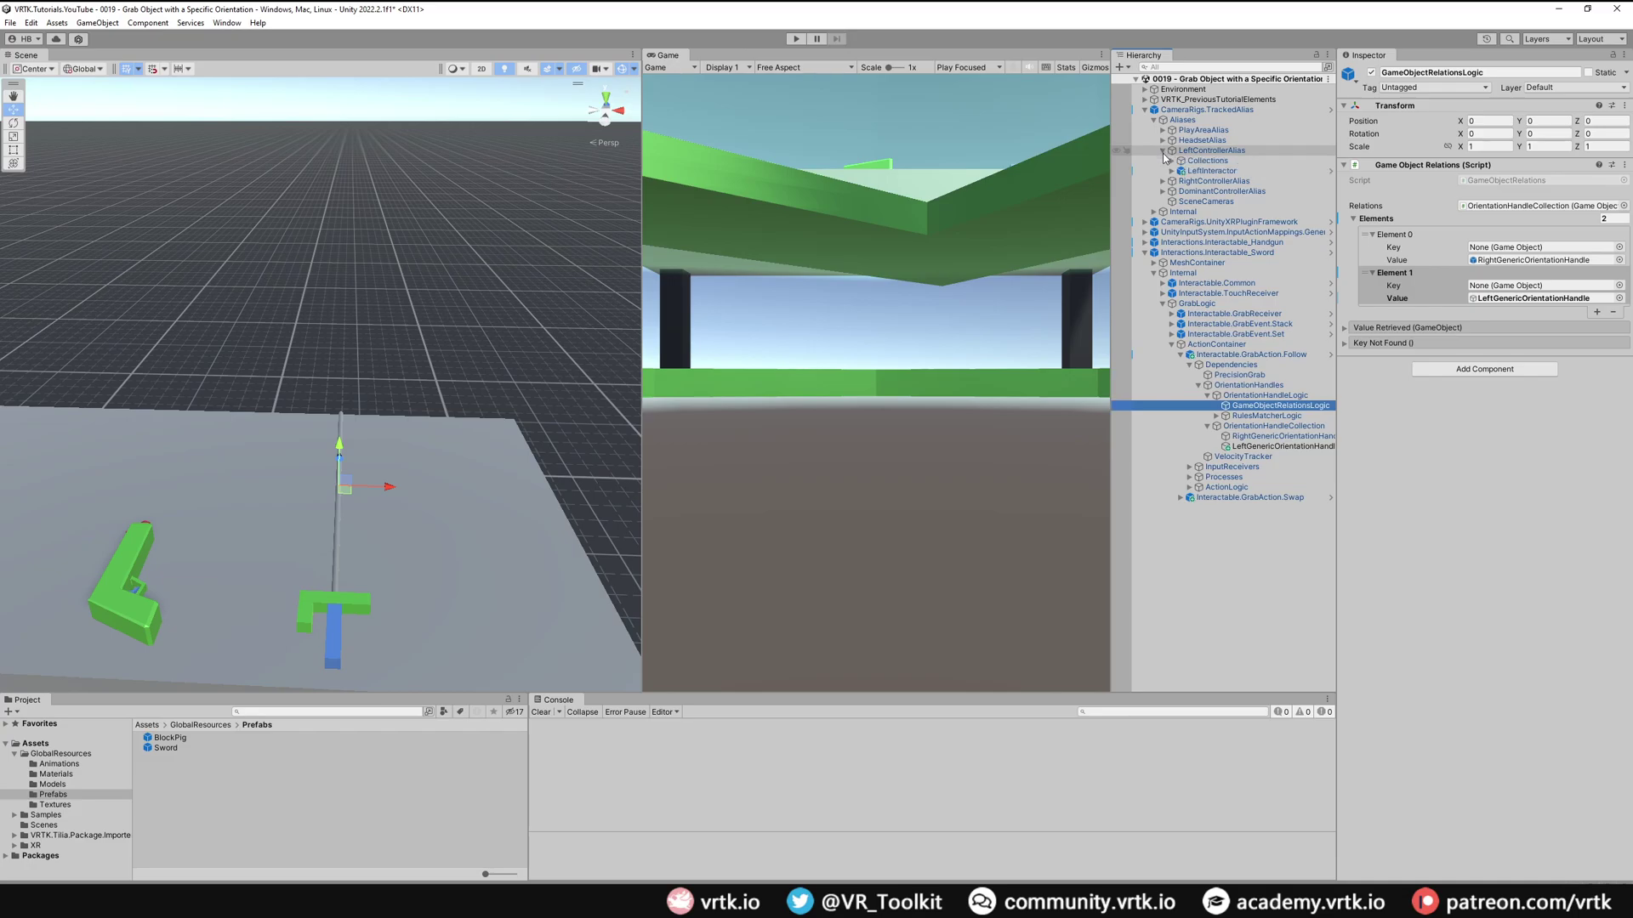
{"action": "left_click", "coordinate": [1163, 181]}
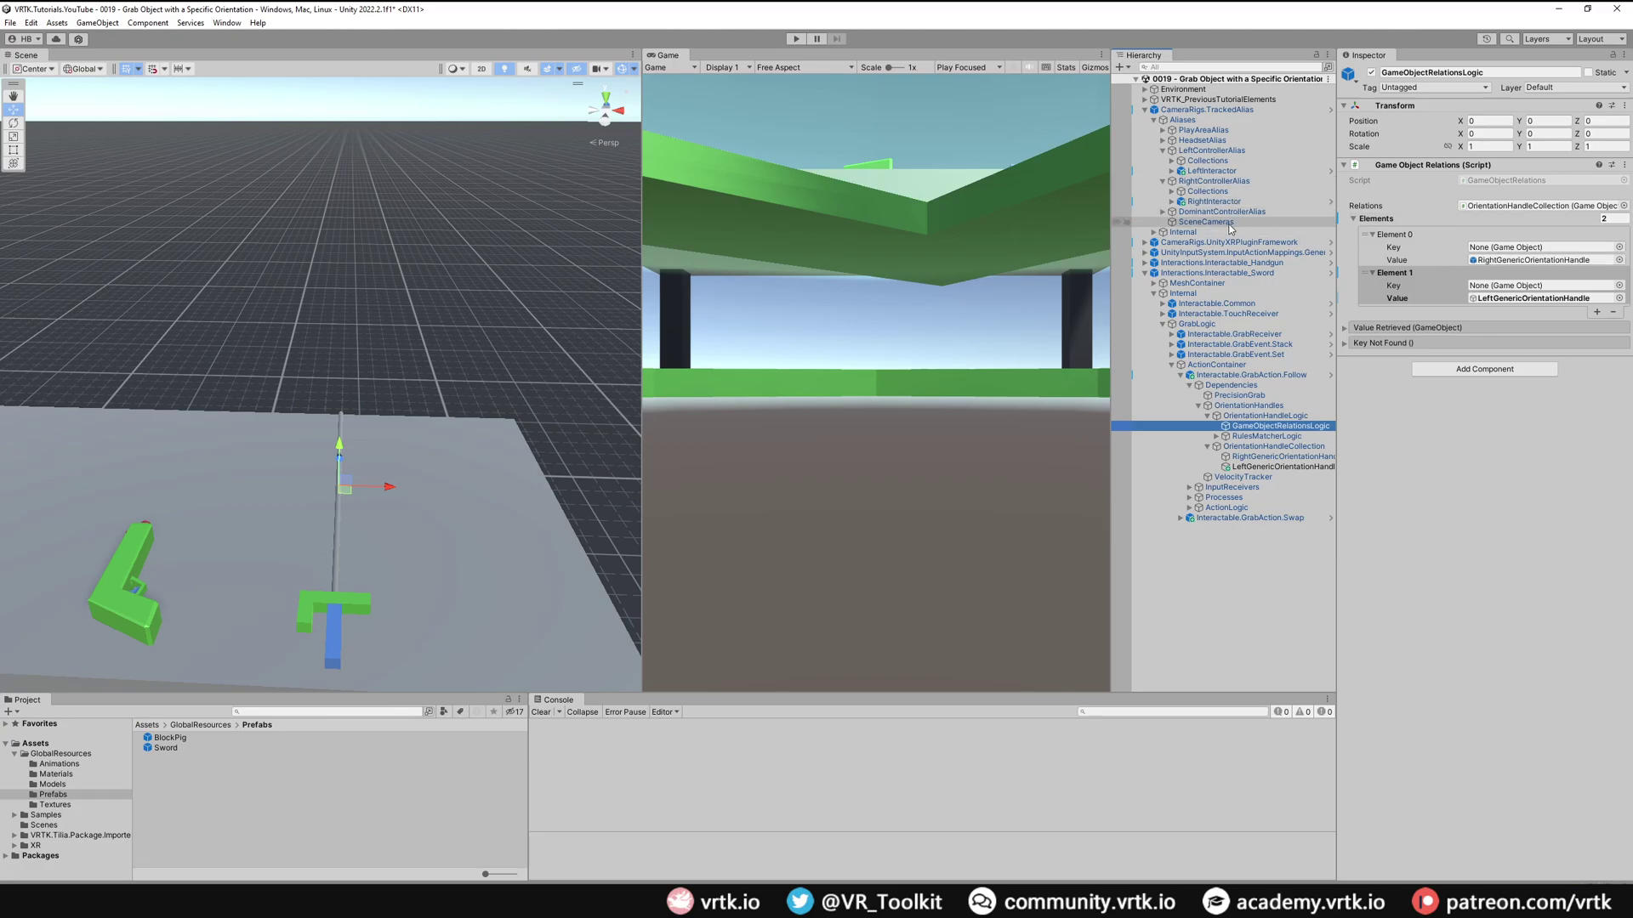
{"action": "left_click_drag", "start_coordinate": [1228, 225], "coordinate": [1504, 252]}
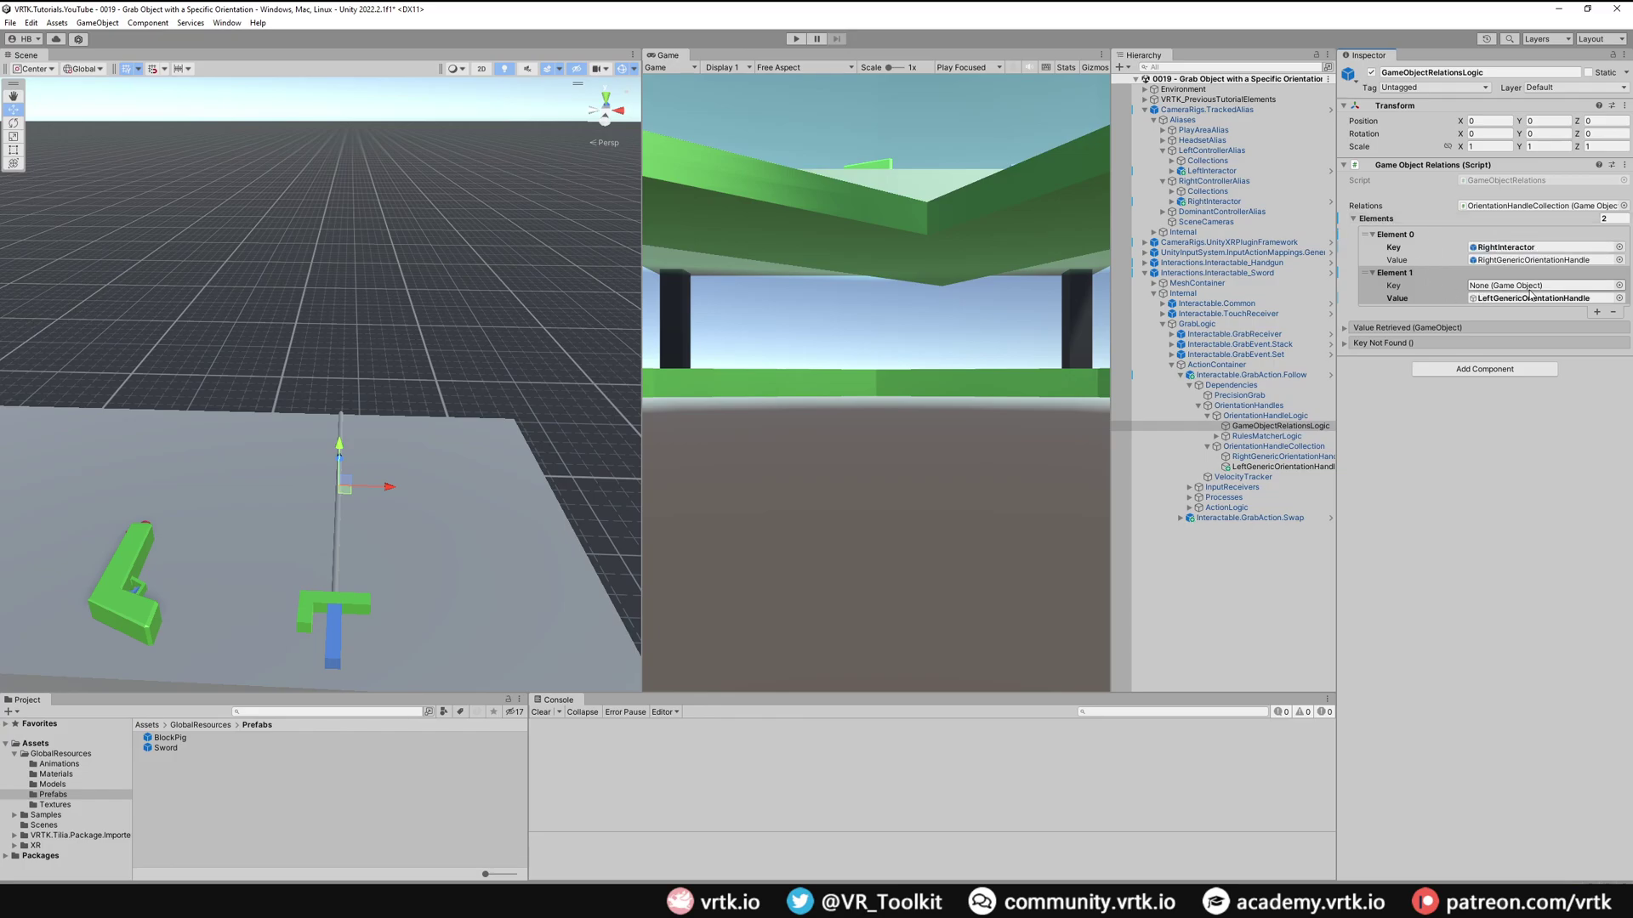
{"action": "mouse_move", "coordinate": [1503, 299]}
{"action": "left_mouse_down"}
{"action": "mouse_move", "coordinate": [1224, 182]}
{"action": "mouse_move", "coordinate": [1430, 240]}
{"action": "mouse_move", "coordinate": [1497, 287]}
{"action": "left_mouse_up"}
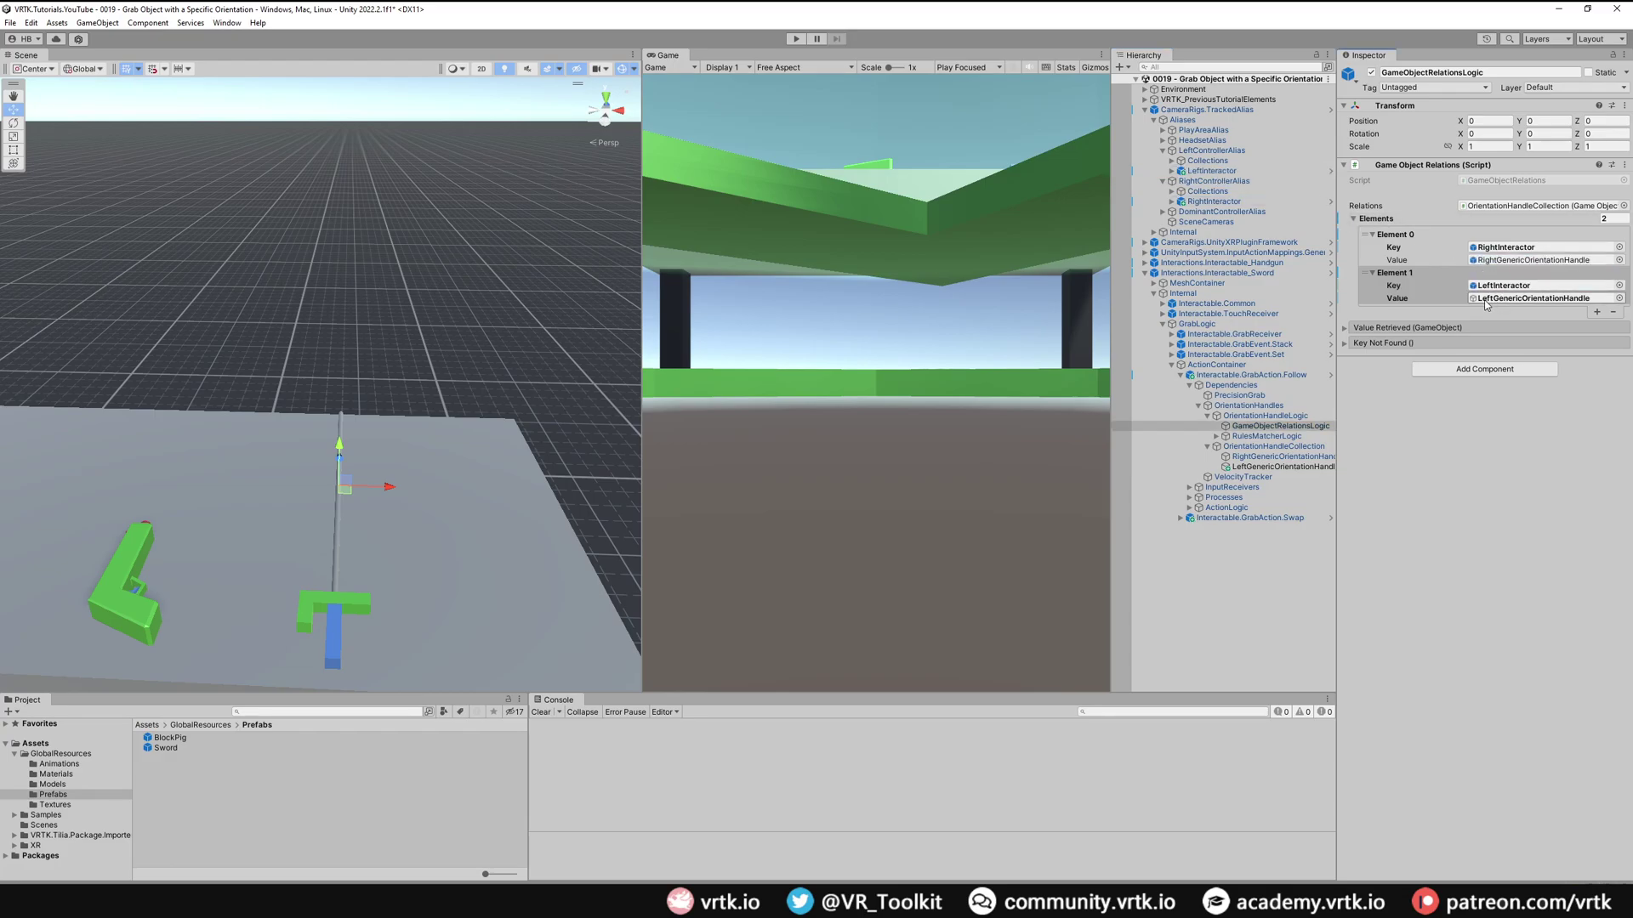
{"action": "left_click", "coordinate": [1145, 273]}
{"action": "left_click", "coordinate": [1145, 109]}
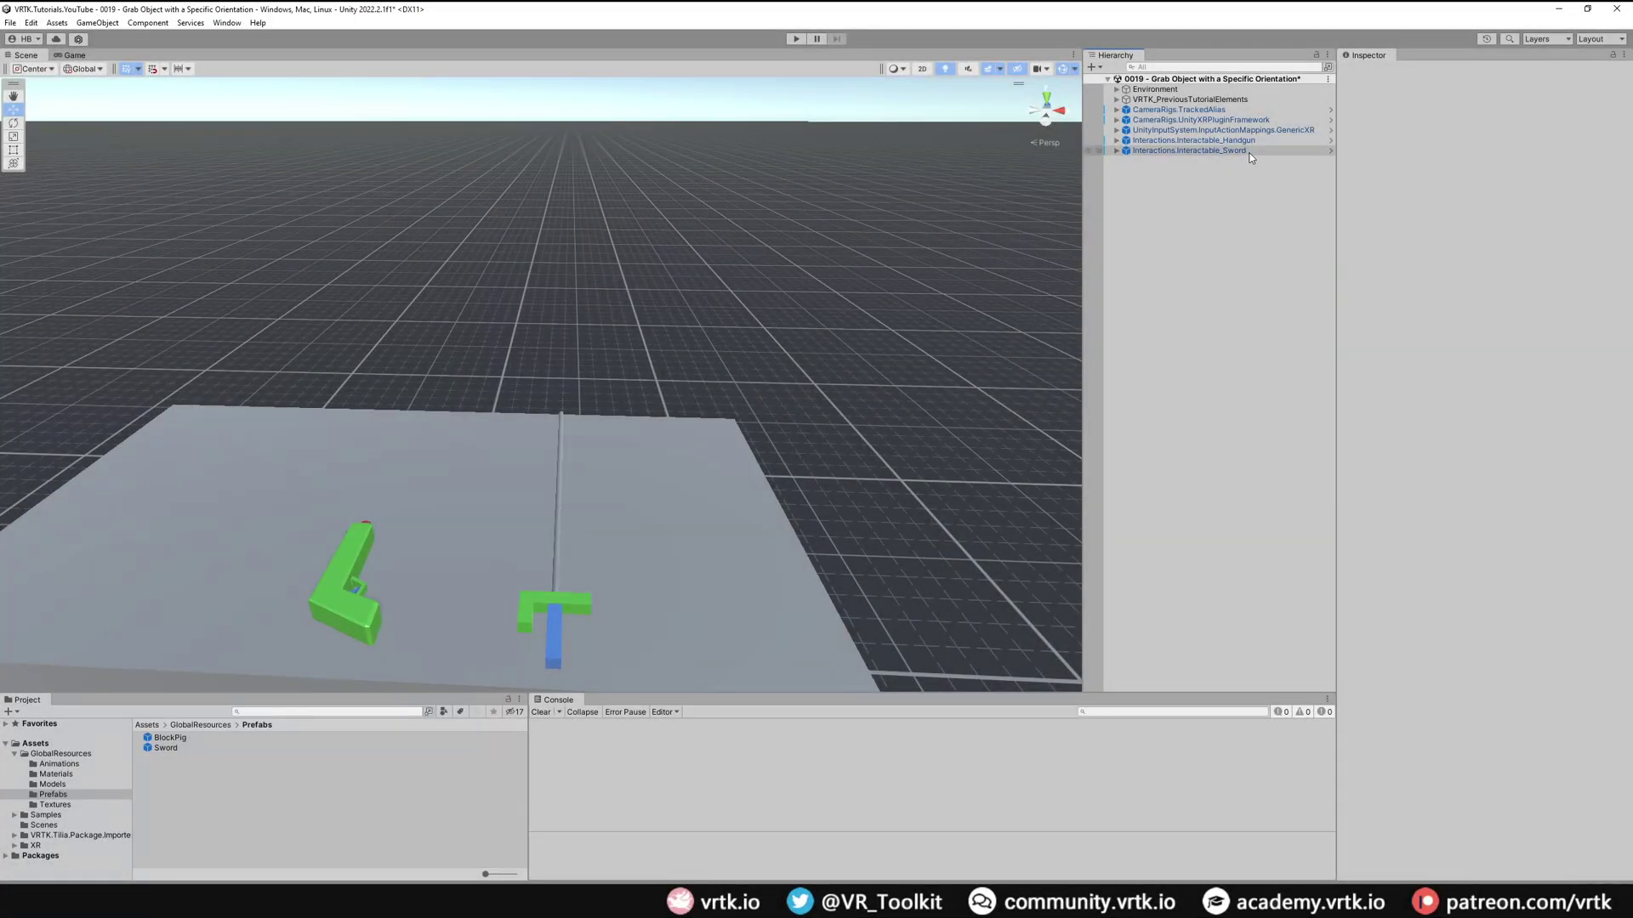
Select Interactable_Sword, reveal its orientation handle container, and run play mode to test the sword.
{"action": "left_click", "coordinate": [1248, 151]}
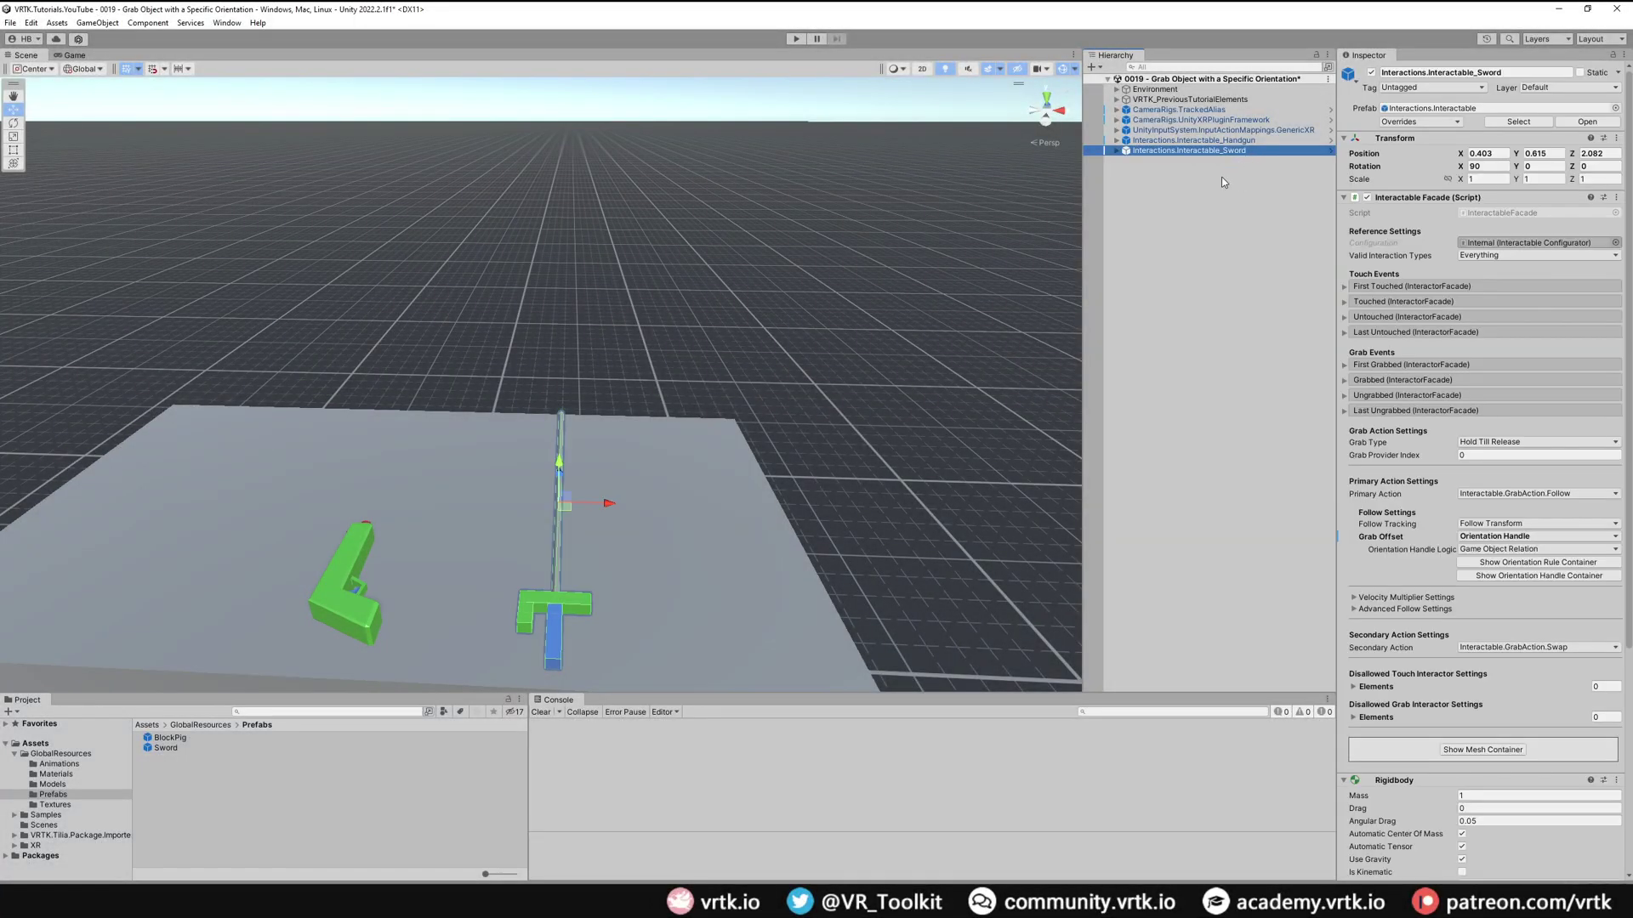
{"action": "left_click", "coordinate": [1517, 578]}
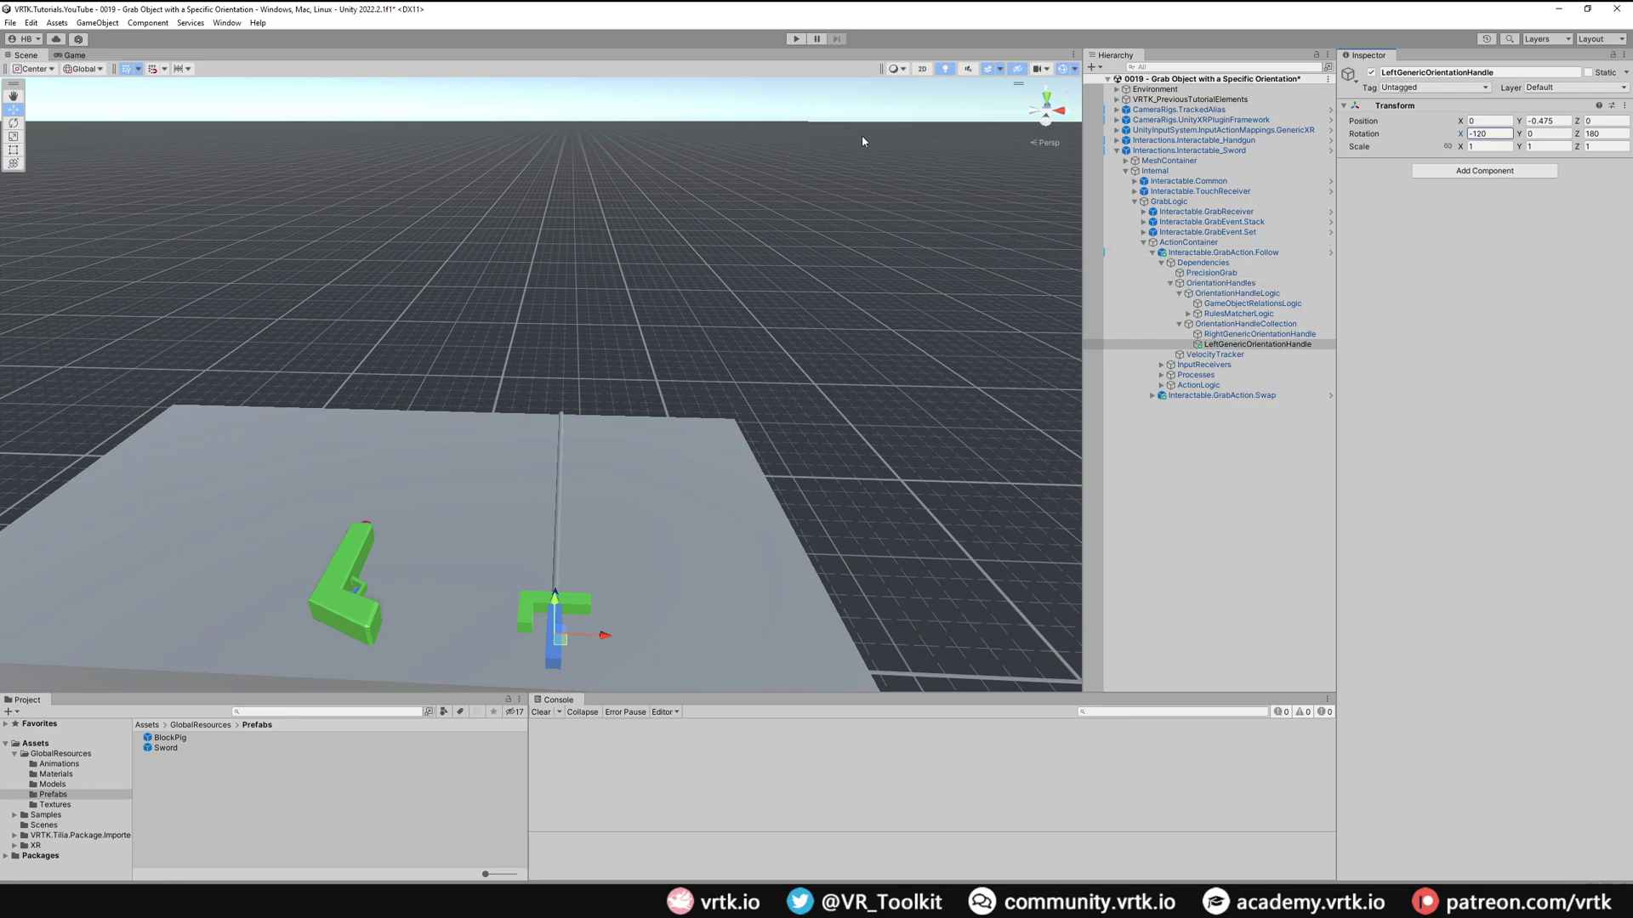
{"action": "left_click", "coordinate": [795, 39]}
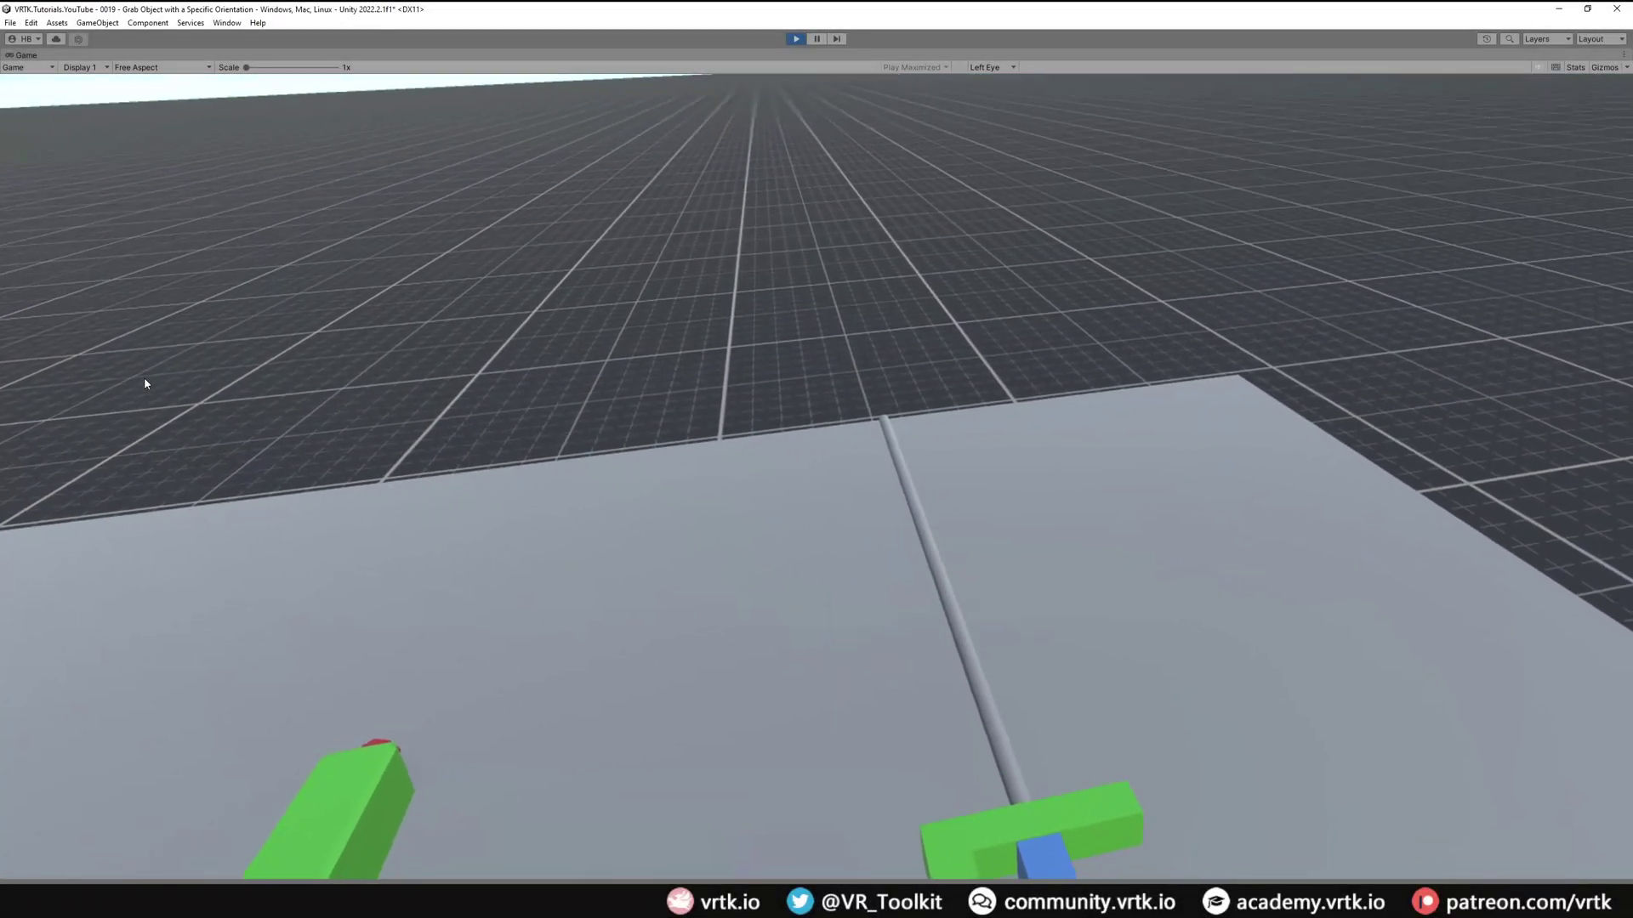